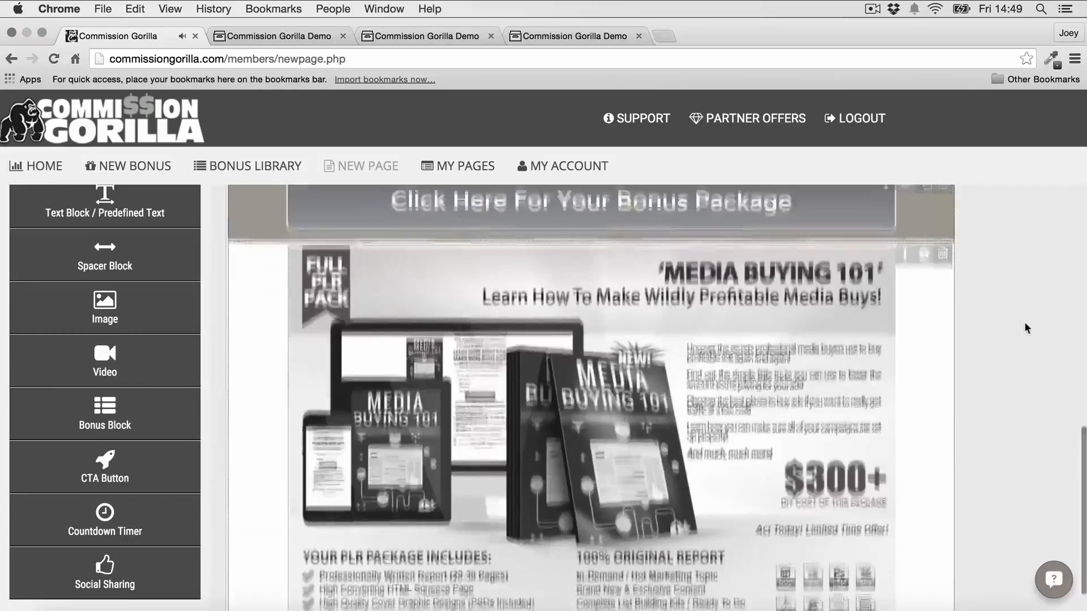
Step: Fill the bonus block below the Media Buying 101 bonus with the saved bonus Bonus 4 Image
scroll(809, 367, down, 8)
click(603, 321)
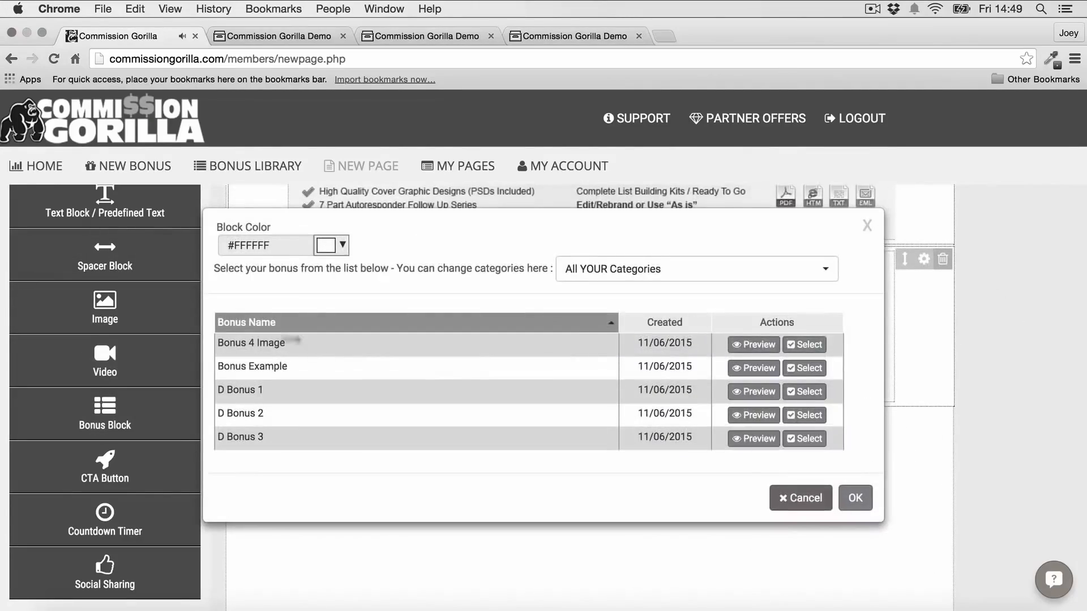
click(802, 343)
scroll(991, 306, down, 2)
scroll(978, 306, down, 3)
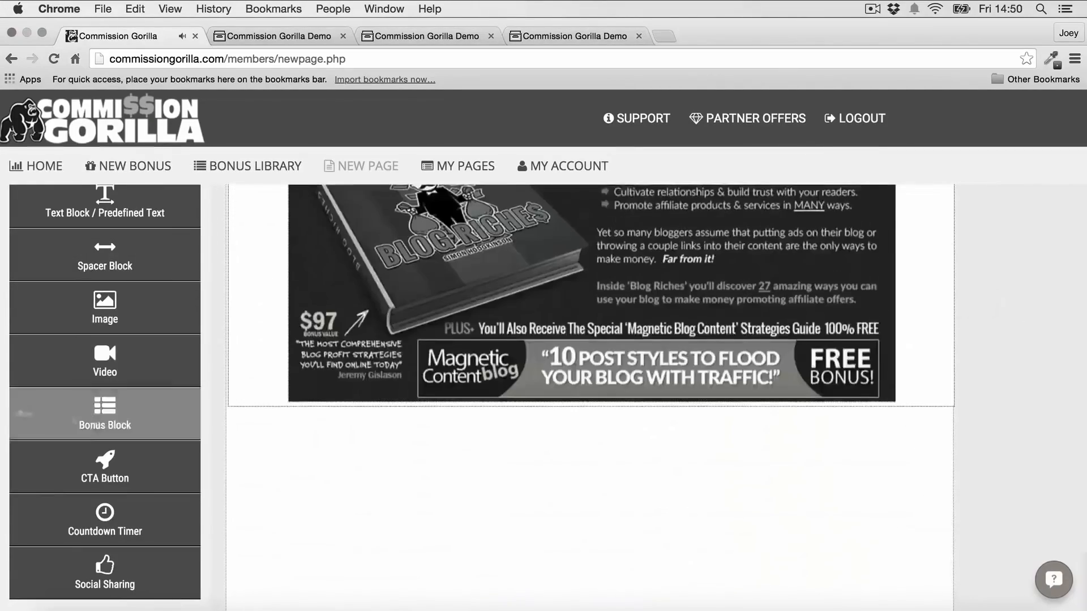
Step: Add another bonus block at the end of the page, fill it with D Bonus 2, and review the page
click(105, 414)
scroll(588, 317, down, 3)
click(589, 314)
click(806, 416)
scroll(940, 348, down, 2)
scroll(940, 348, up, 20)
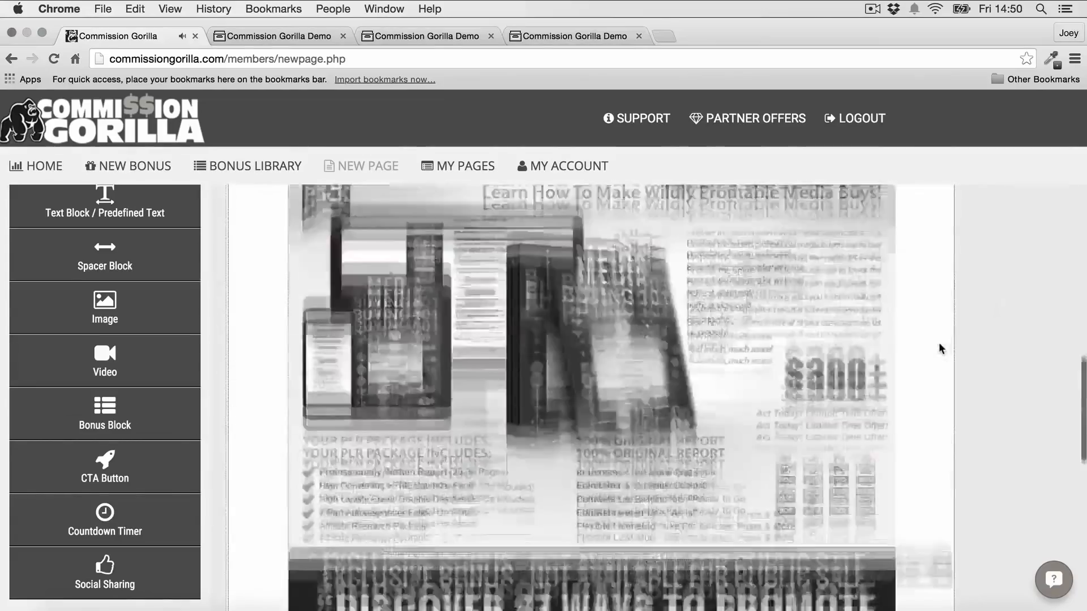
scroll(940, 350, down, 20)
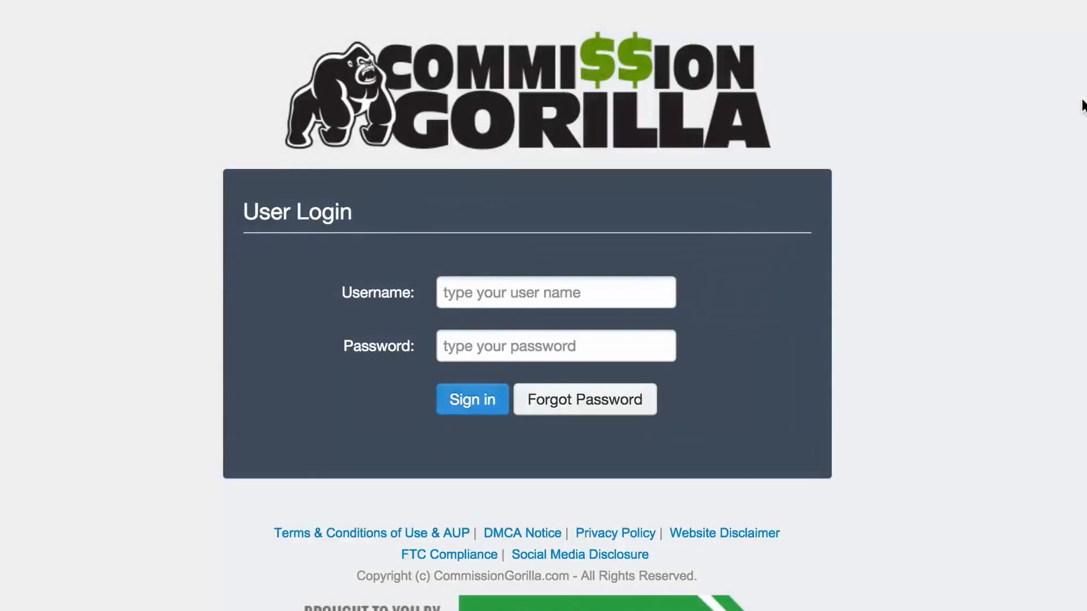
Step: Enter the account username and password in the user login form
click(643, 286)
text(joeyxdemo)
click(578, 324)
click(645, 346)
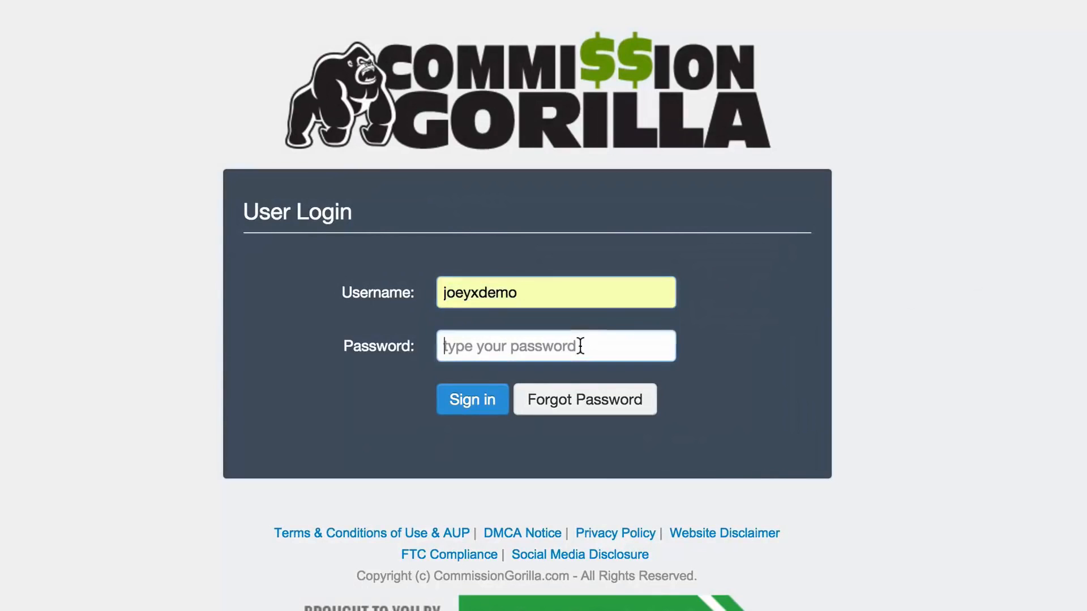
text(•••••)
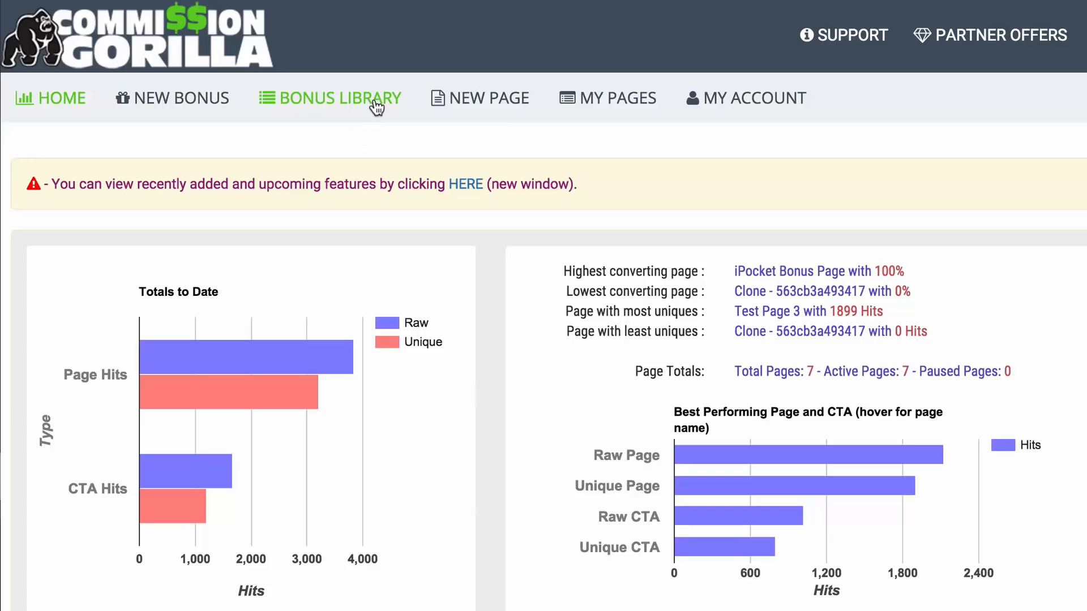
Step: Look through the member area's sections, including Bonus Library, New Page, My Pages, Home and New Bonus
click(341, 103)
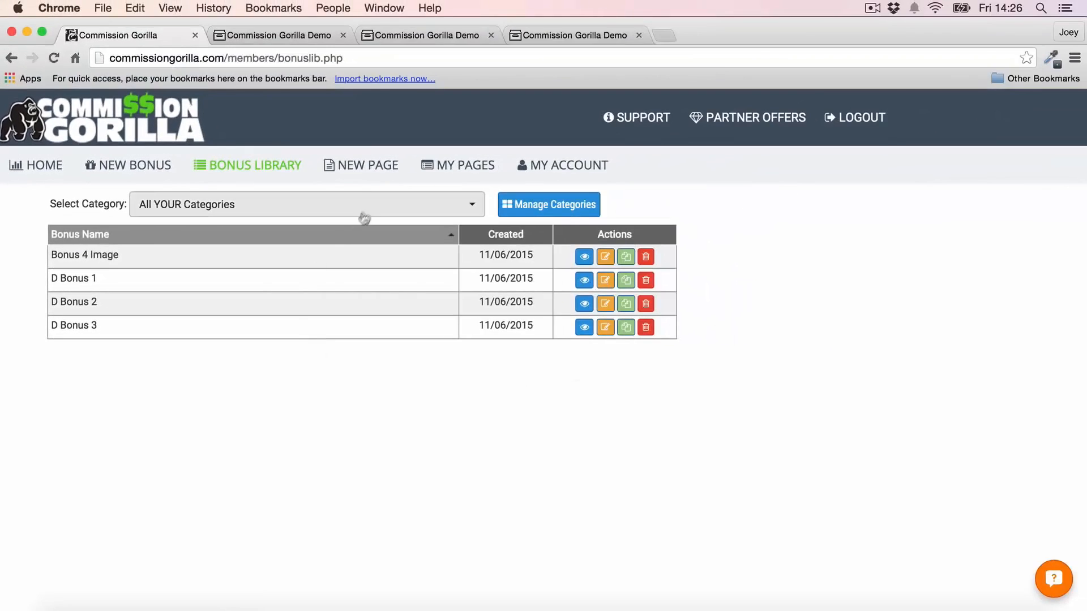
click(367, 169)
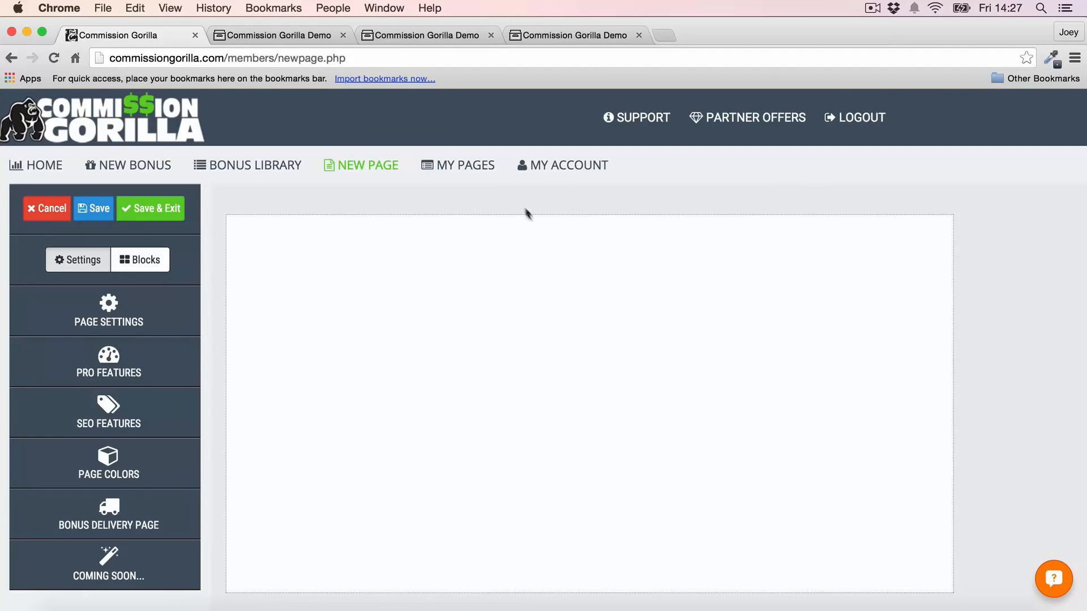
click(476, 170)
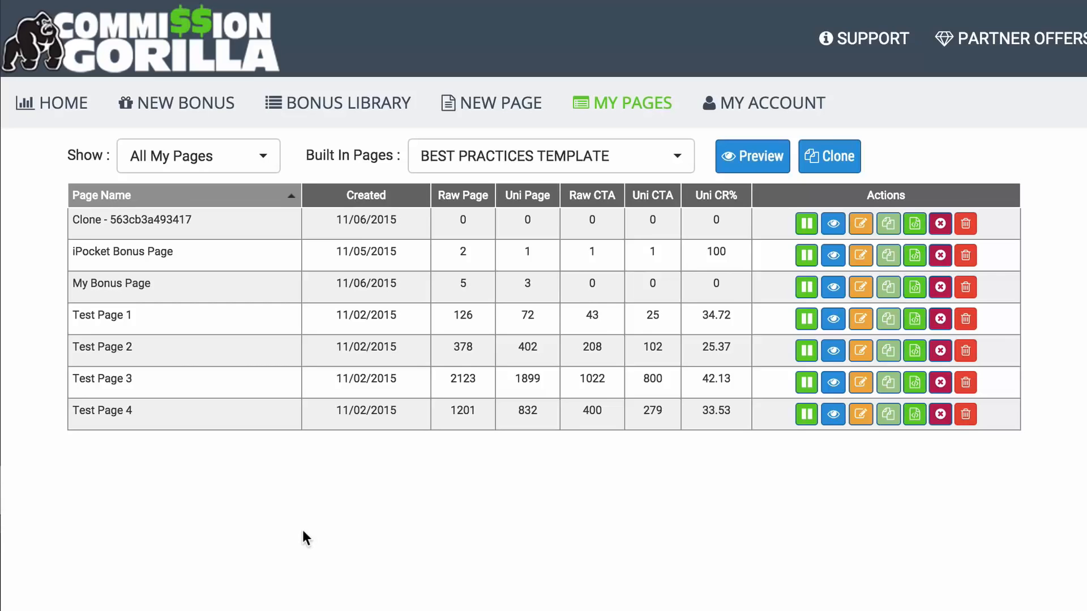
click(78, 115)
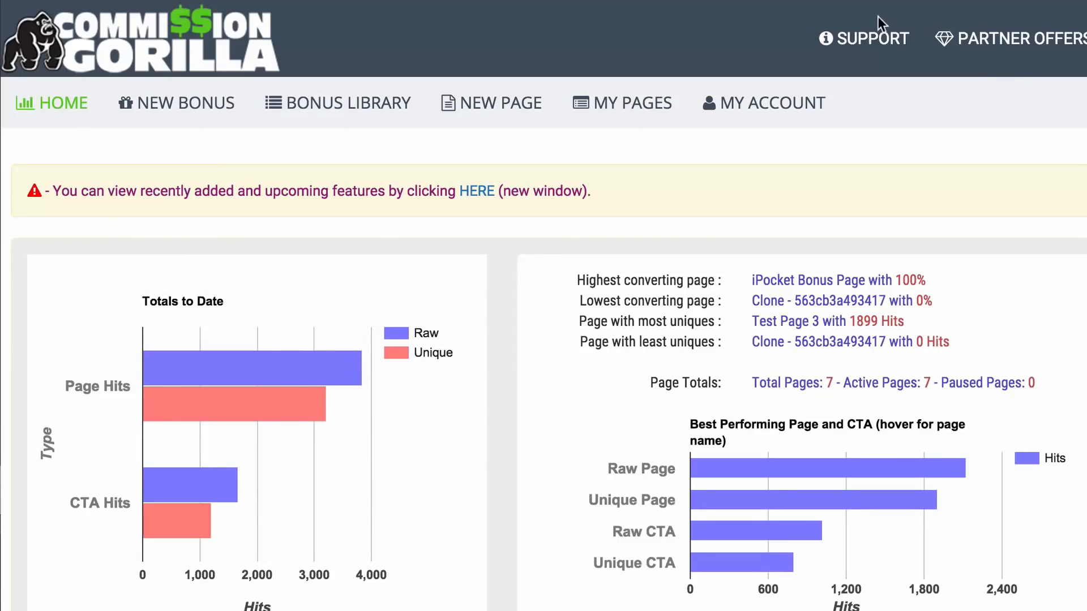
click(182, 103)
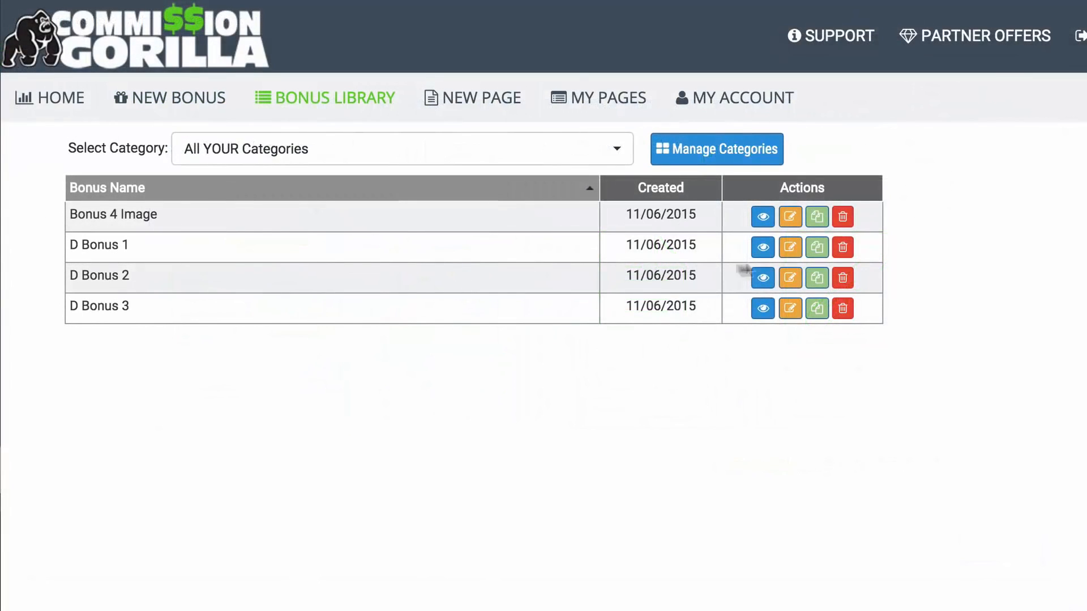
Step: Preview the saved bonuses D Bonus 1, D Bonus 2 and D Bonus 3 in the bonus library
click(761, 248)
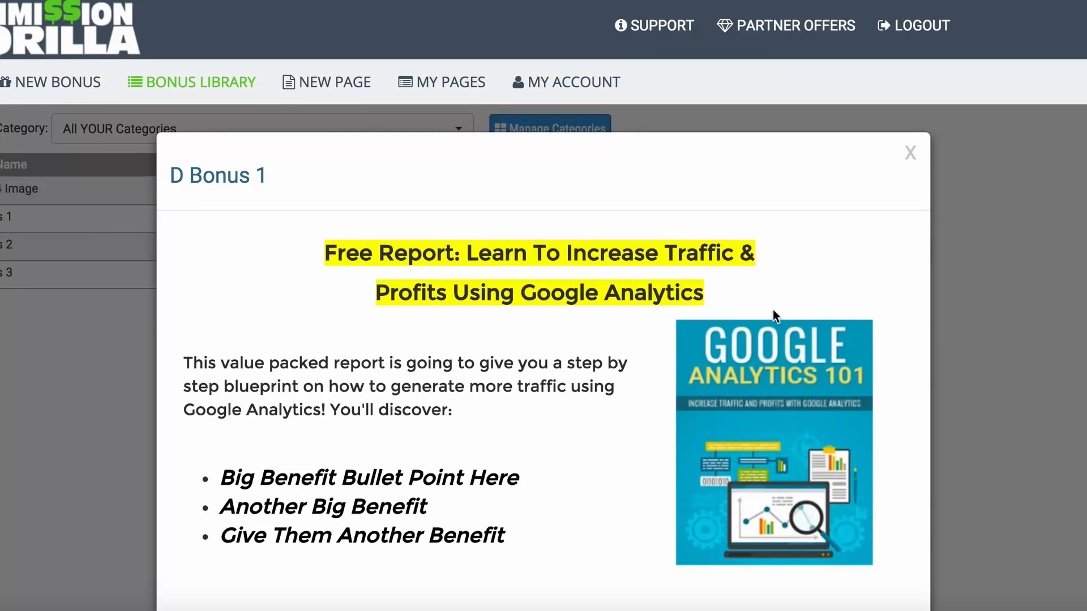
key(Escape)
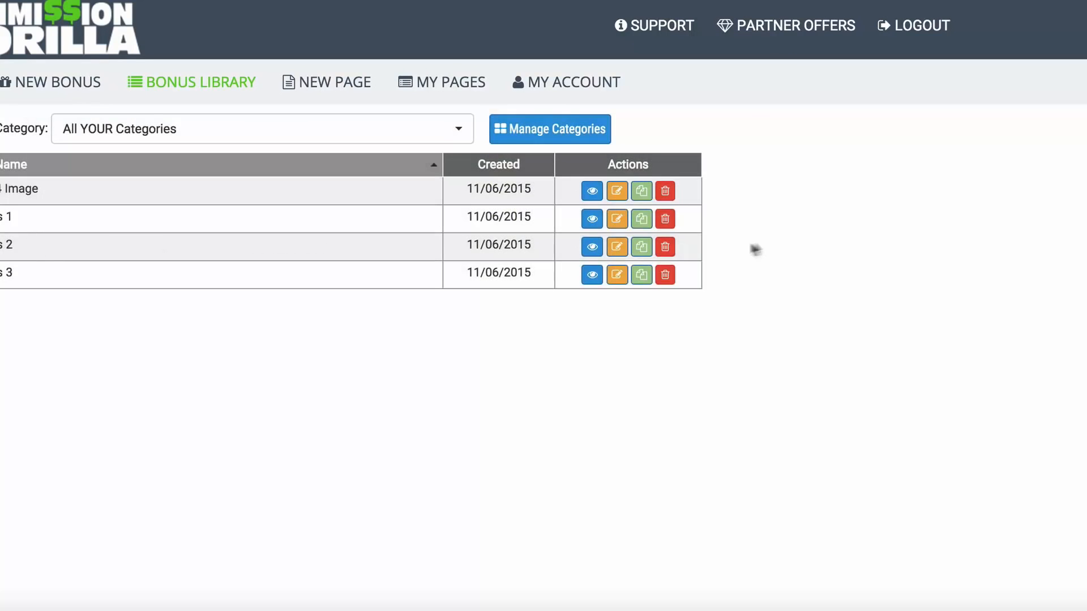
click(592, 246)
scroll(915, 253, down, 2)
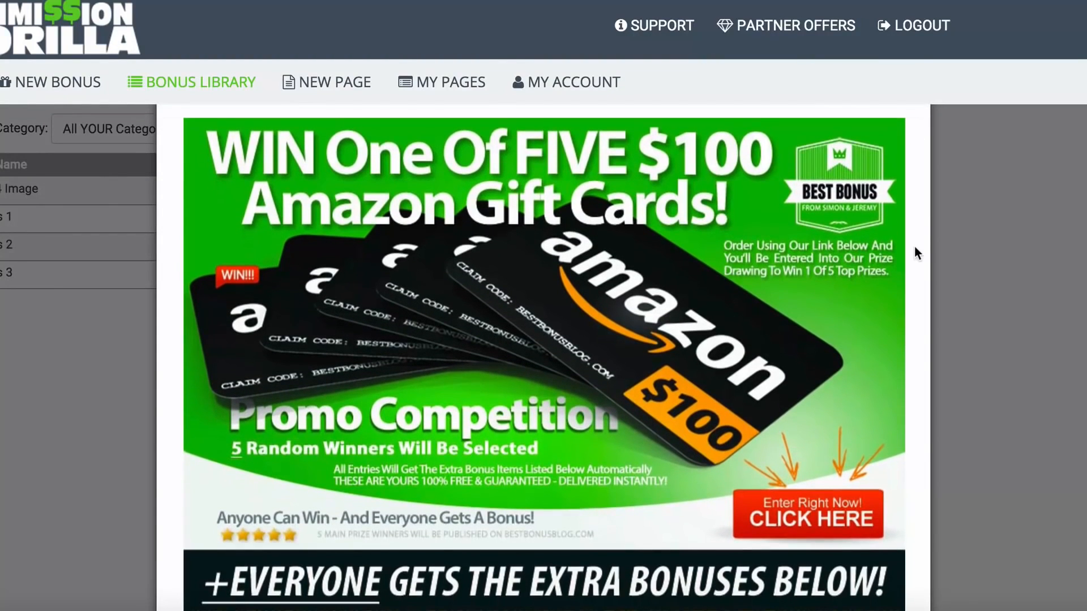
scroll(915, 247, down, 1)
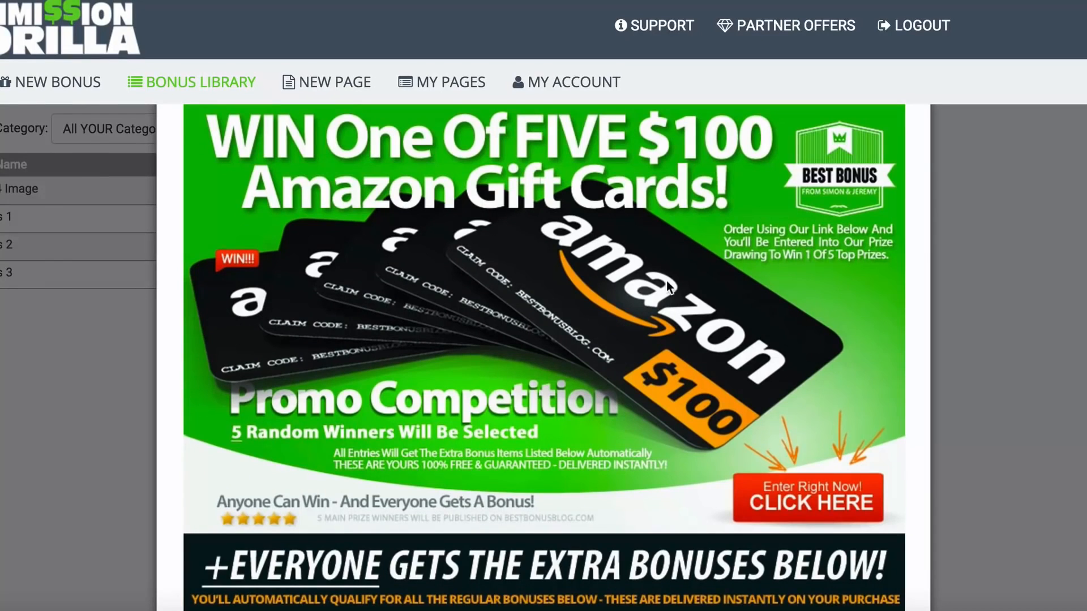
scroll(508, 260, up, 1)
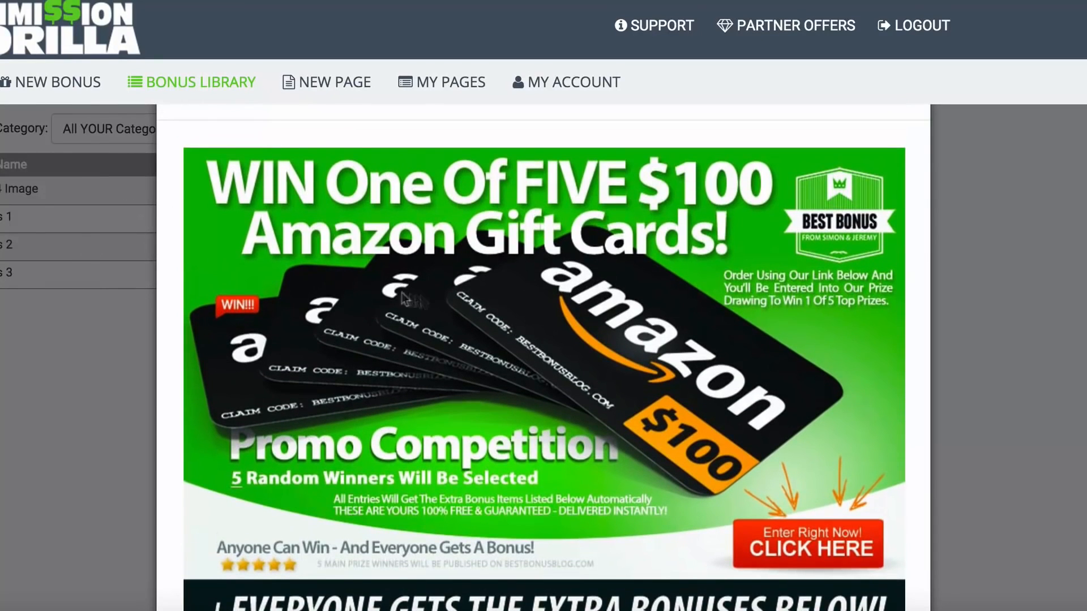
scroll(479, 290, down, 1)
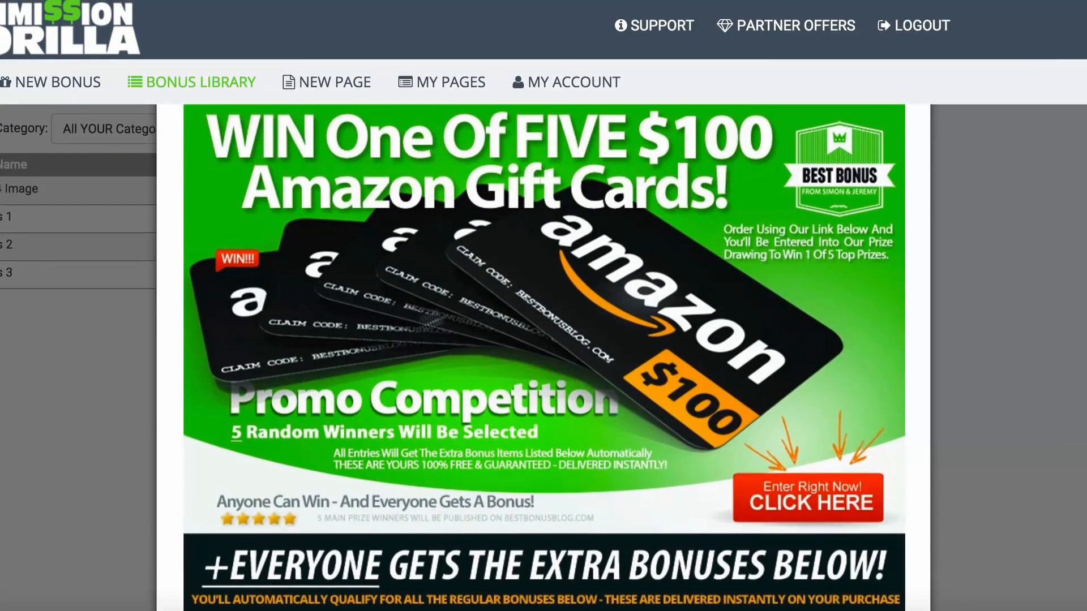
click(73, 415)
click(591, 277)
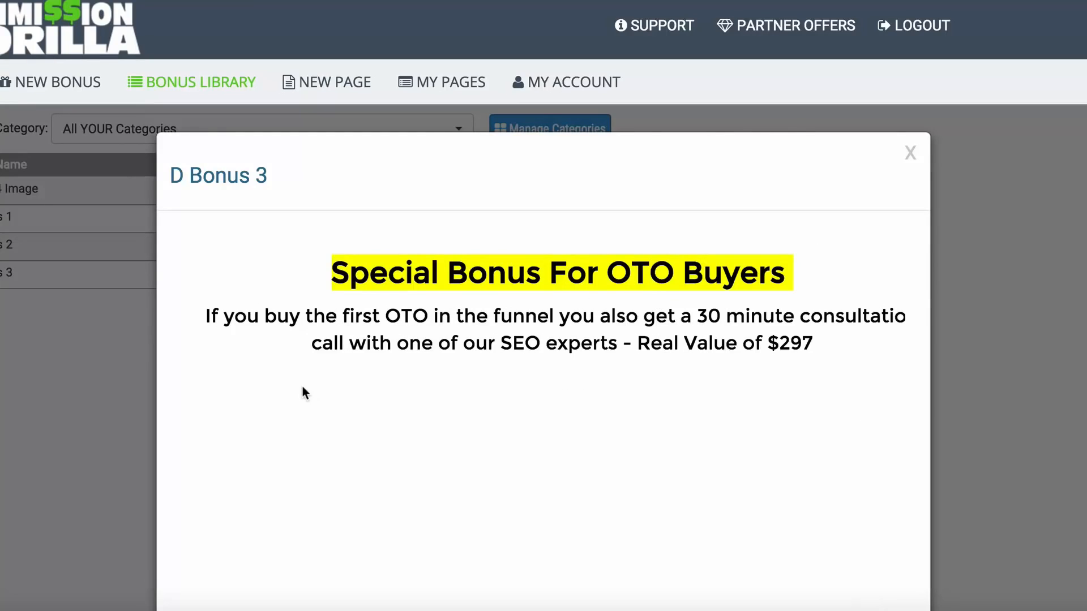
click(93, 375)
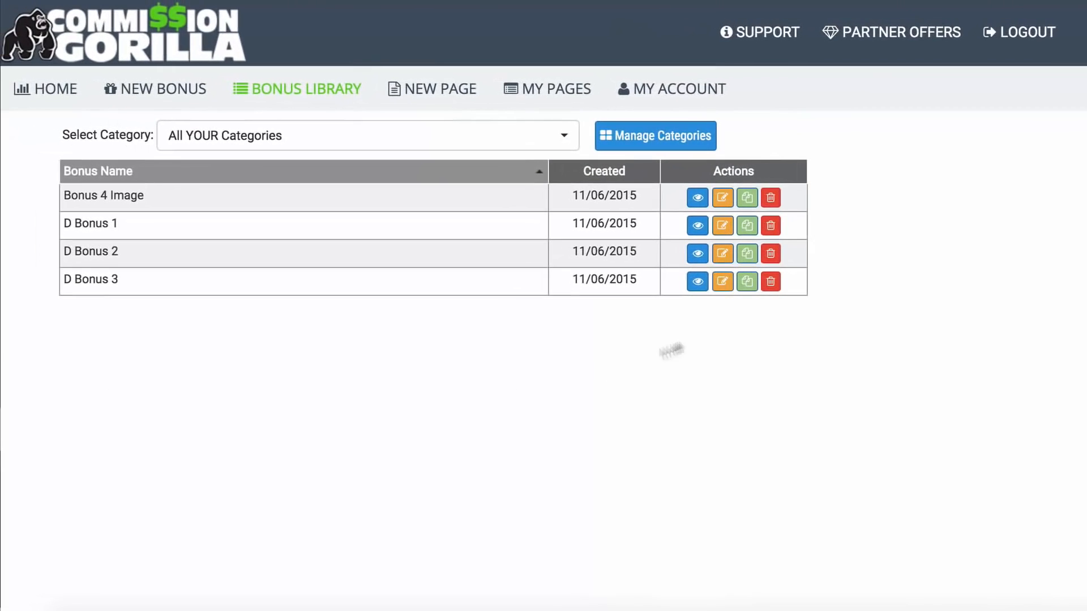
Step: Start a new bonus with the Image/Graphic block layout and name it Bonus Example
click(159, 85)
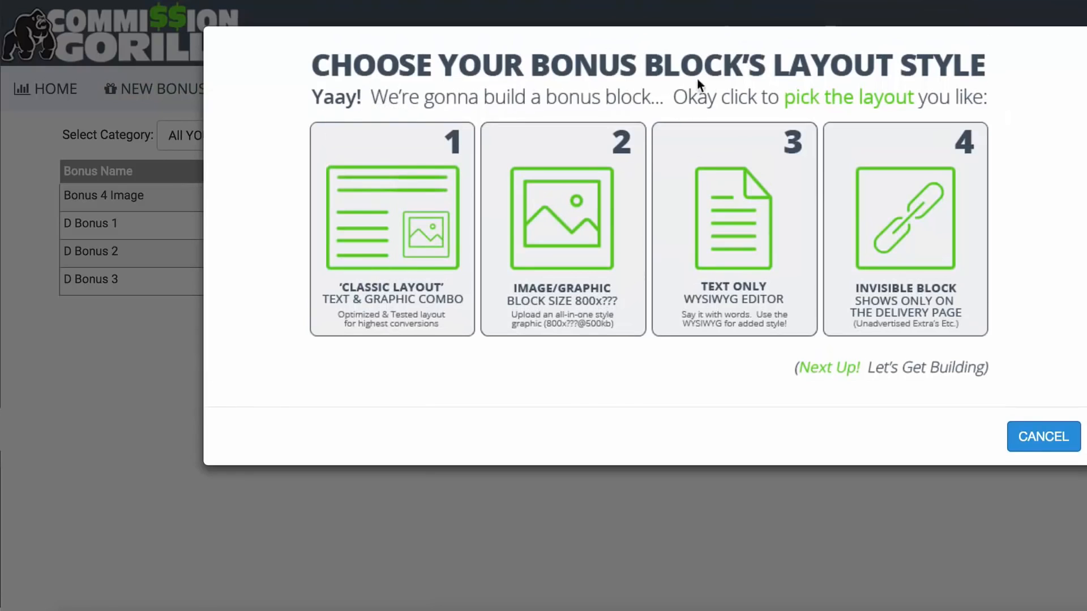
click(566, 214)
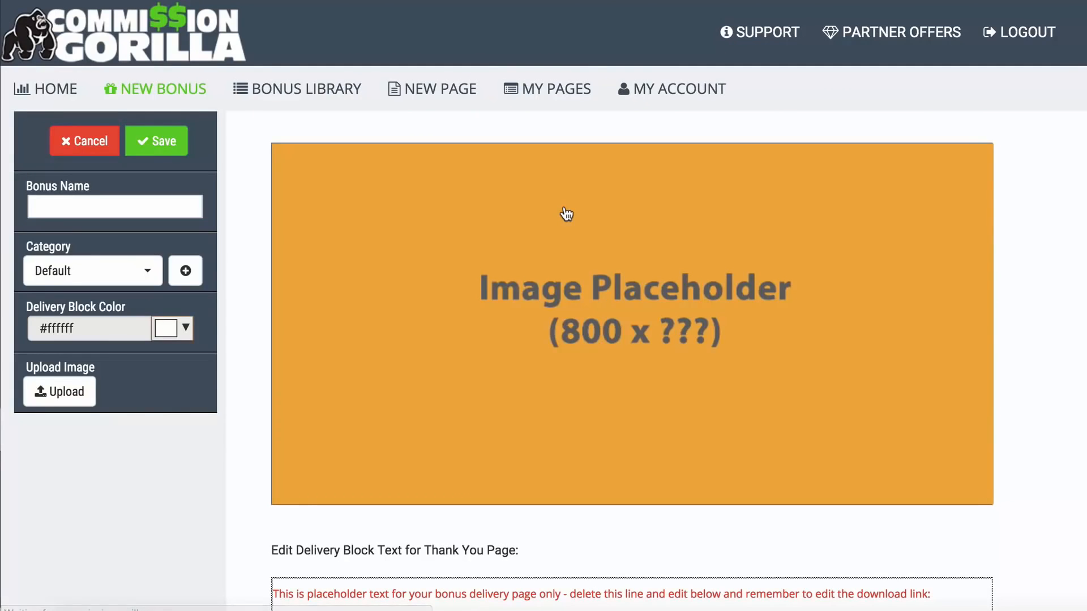
click(97, 208)
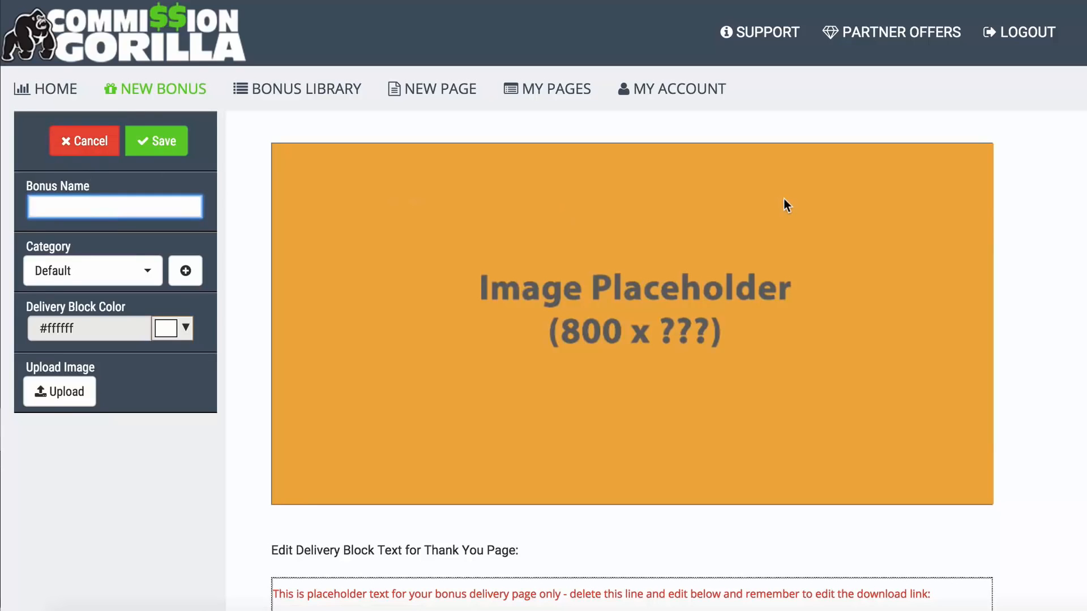
text(Bon)
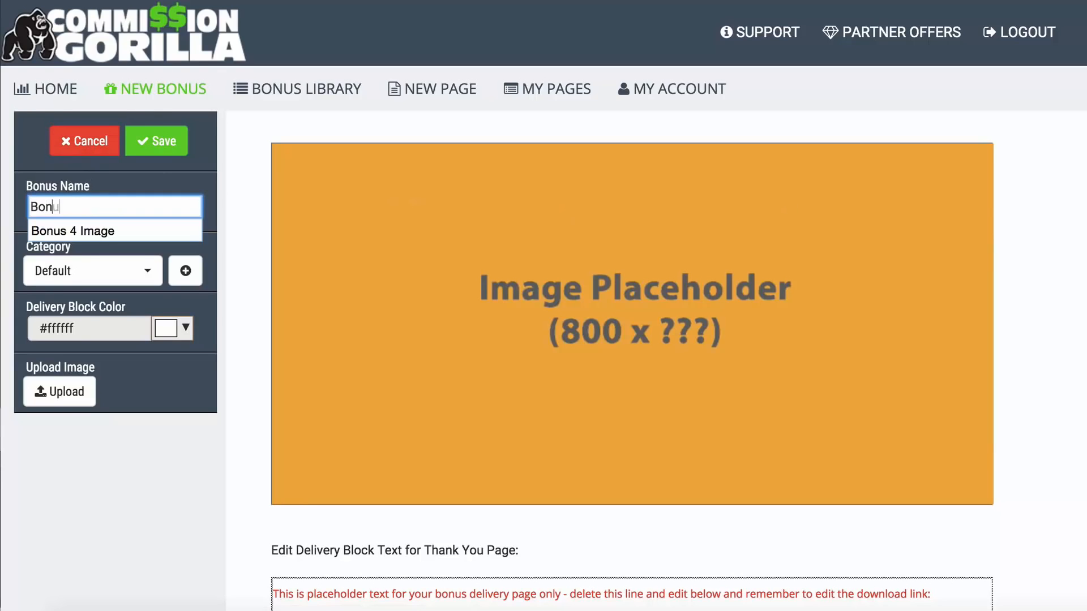
text(us Example)
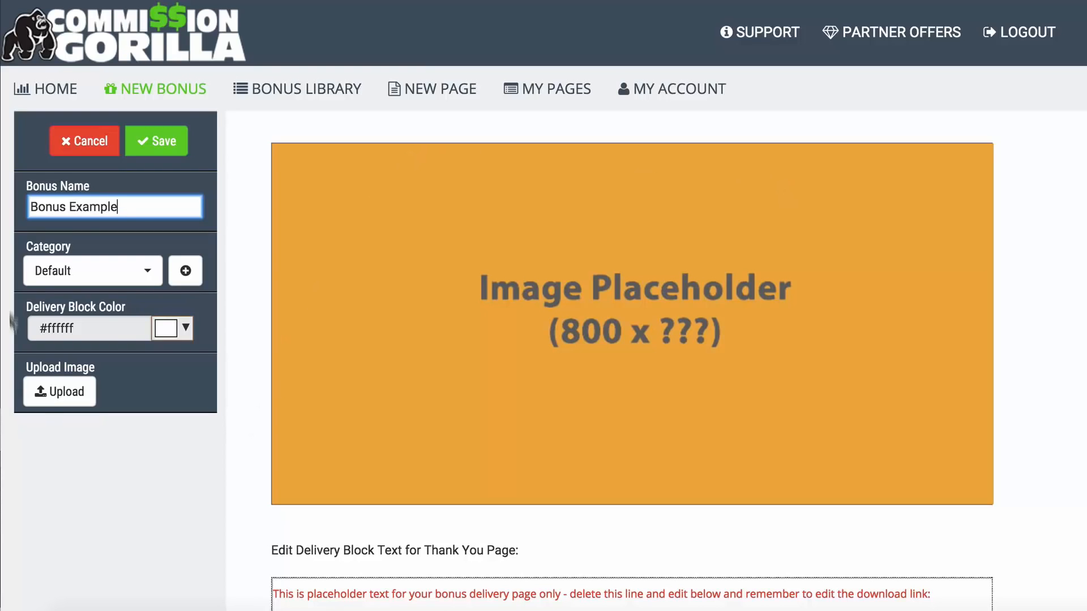
Step: Assign the new bonus to the Review Bonuses category
click(139, 271)
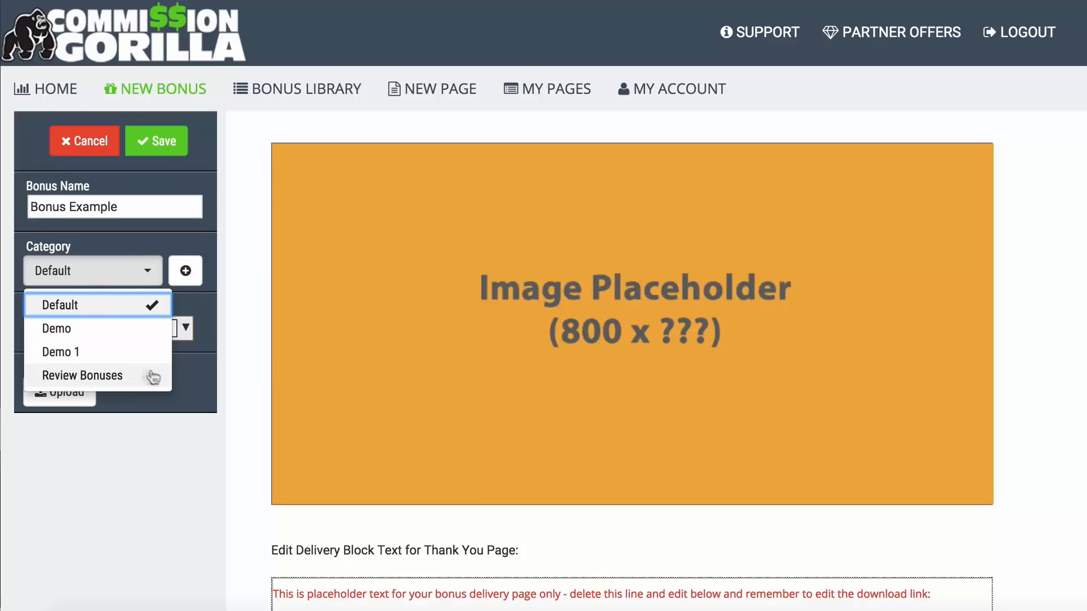
click(81, 376)
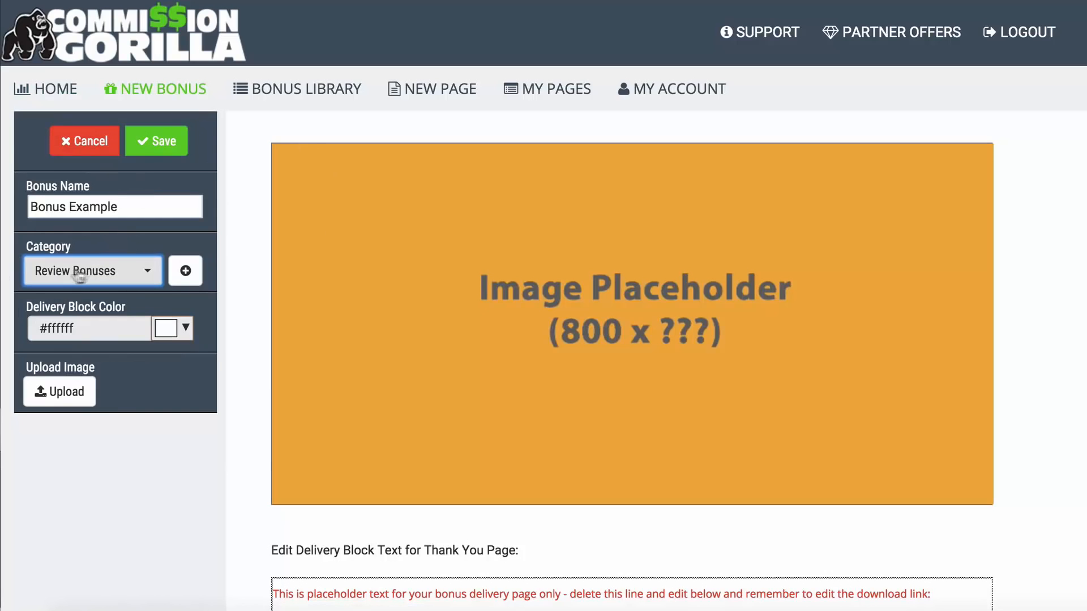
click(140, 240)
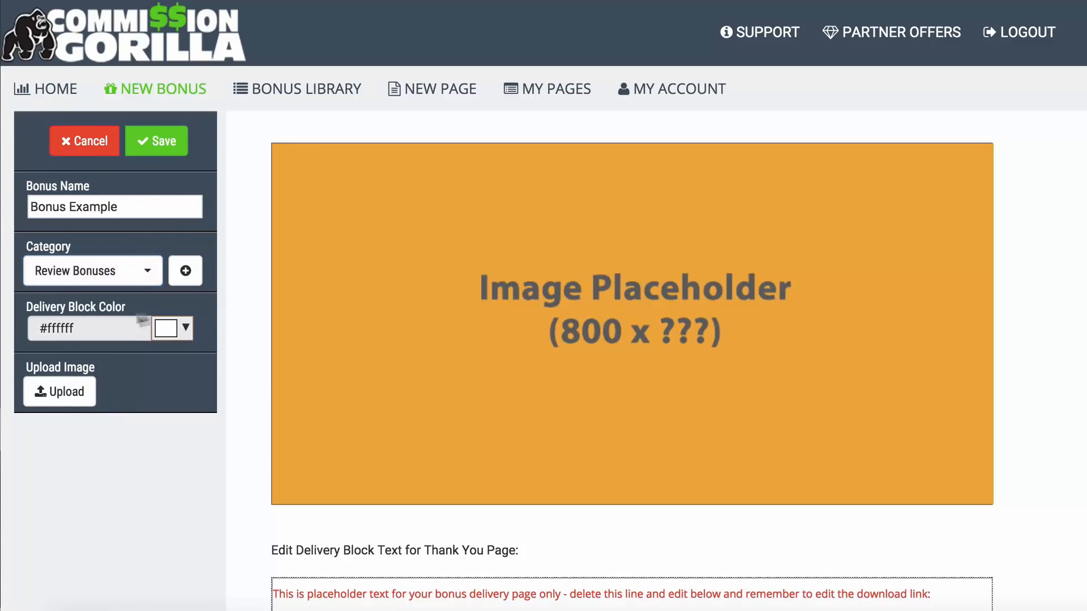
Step: Delete the red placeholder notice line from the delivery block text for the thank you page
scroll(243, 318, down, 3)
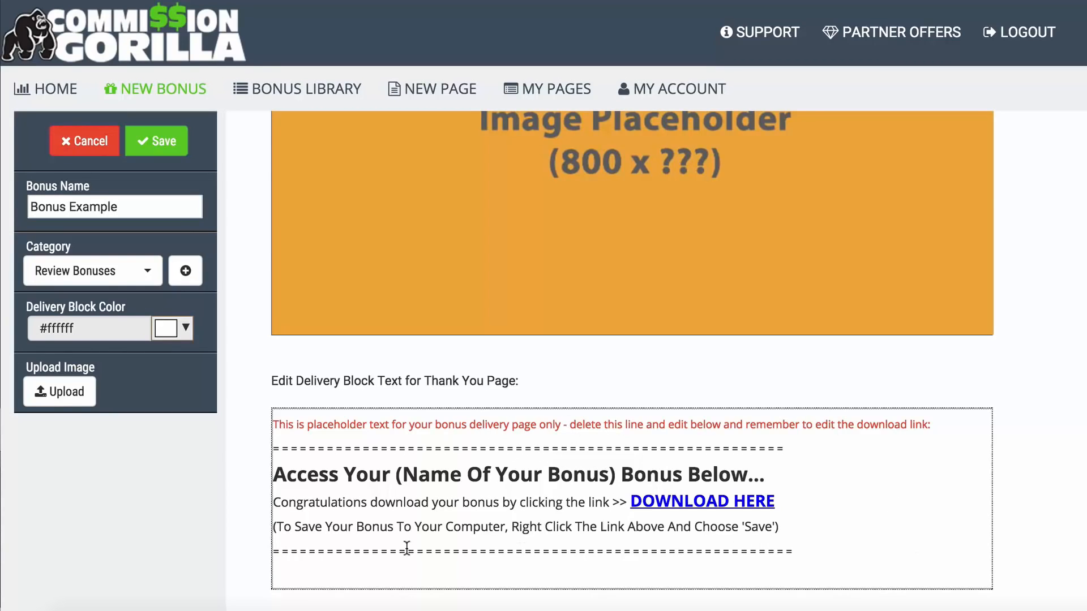
click(391, 462)
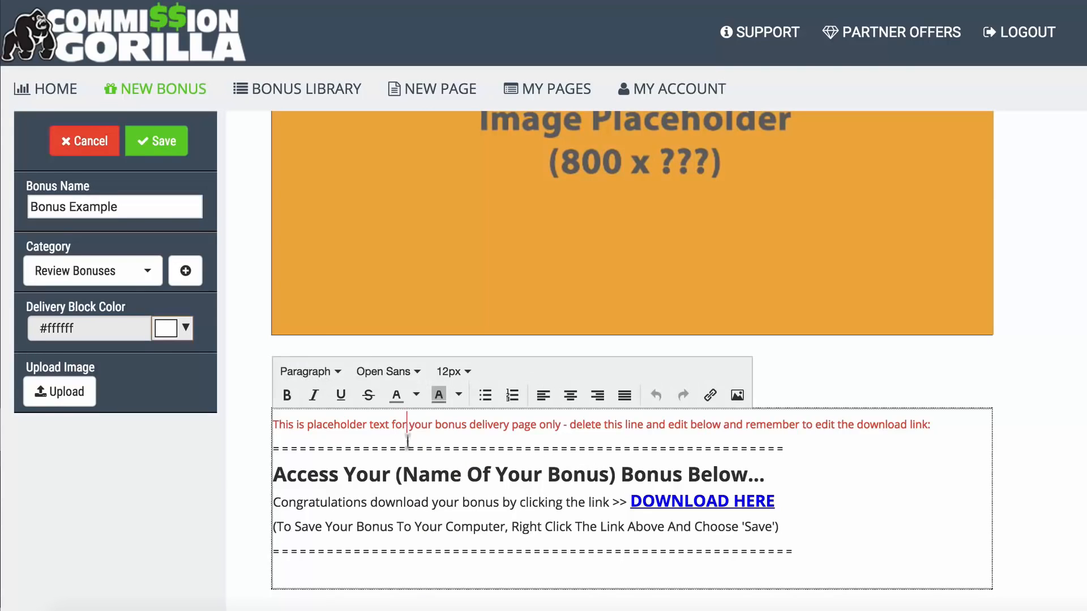
drag(931, 424, 279, 420)
key(BackSpace)
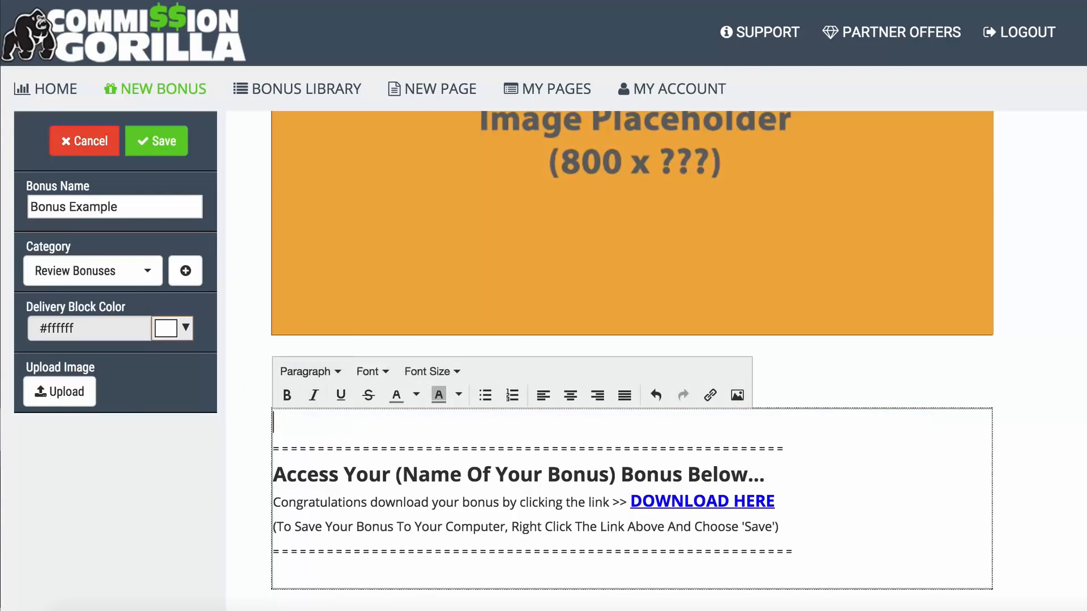
drag(396, 473, 600, 477)
click(600, 477)
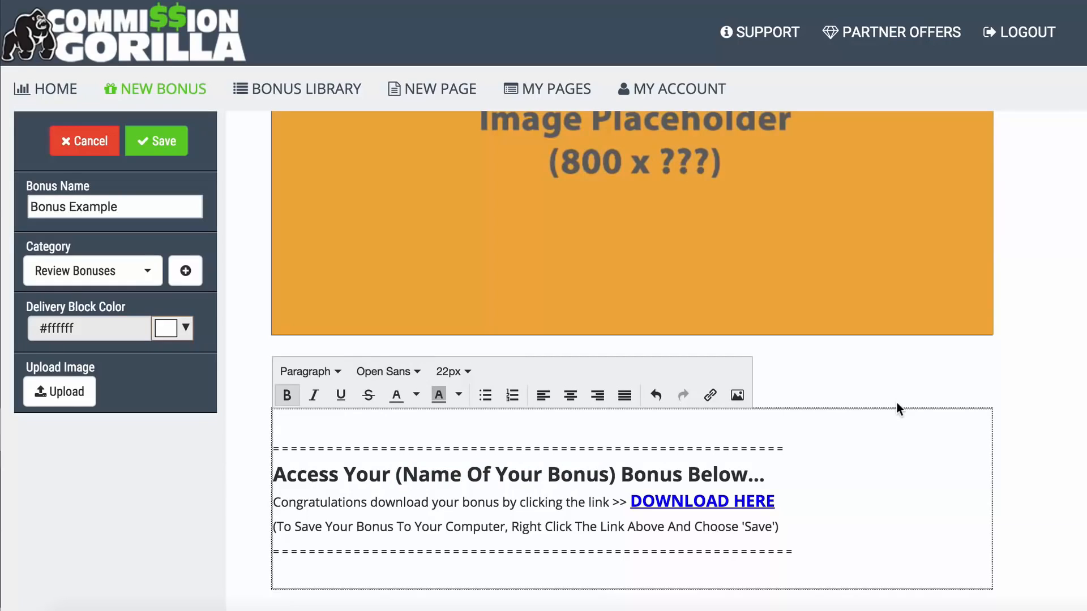
click(252, 471)
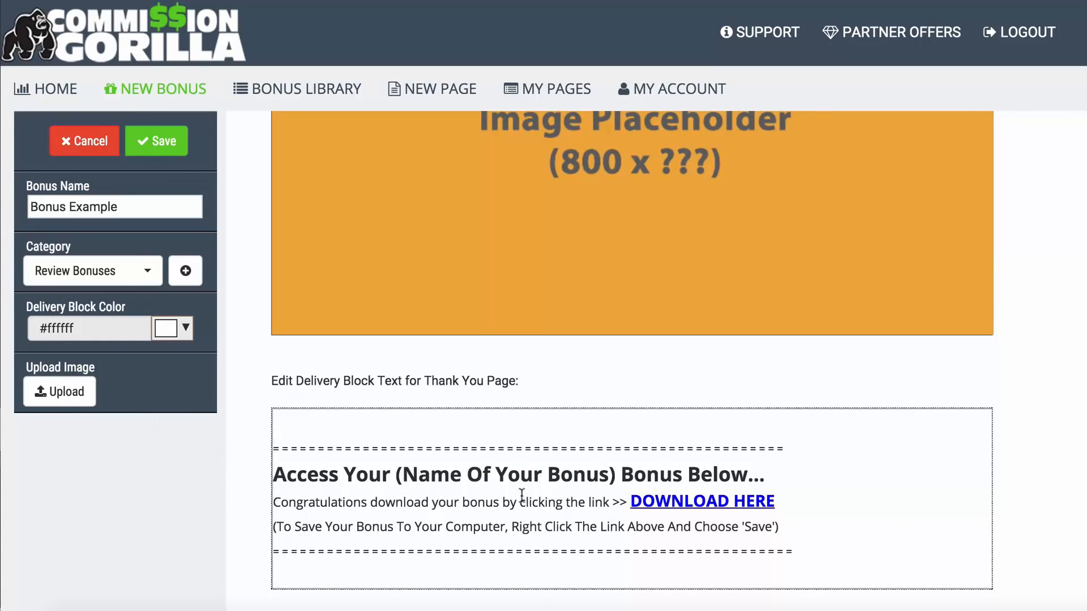
Step: Try red (#ff0000) and black (#000000) as the delivery block color, and set it back to white (#ffffff)
click(182, 339)
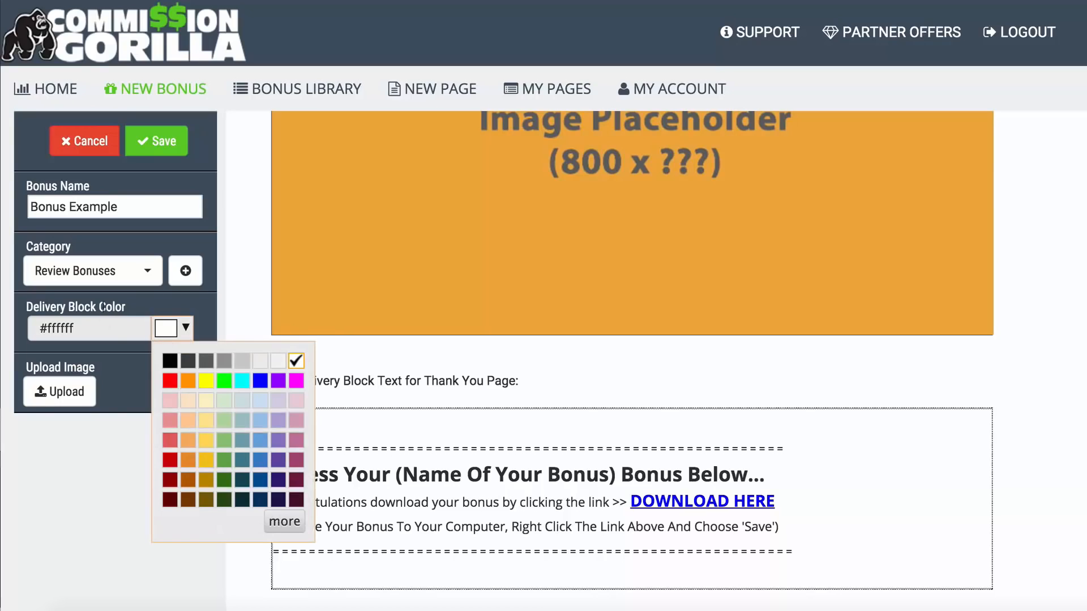
click(173, 378)
click(179, 338)
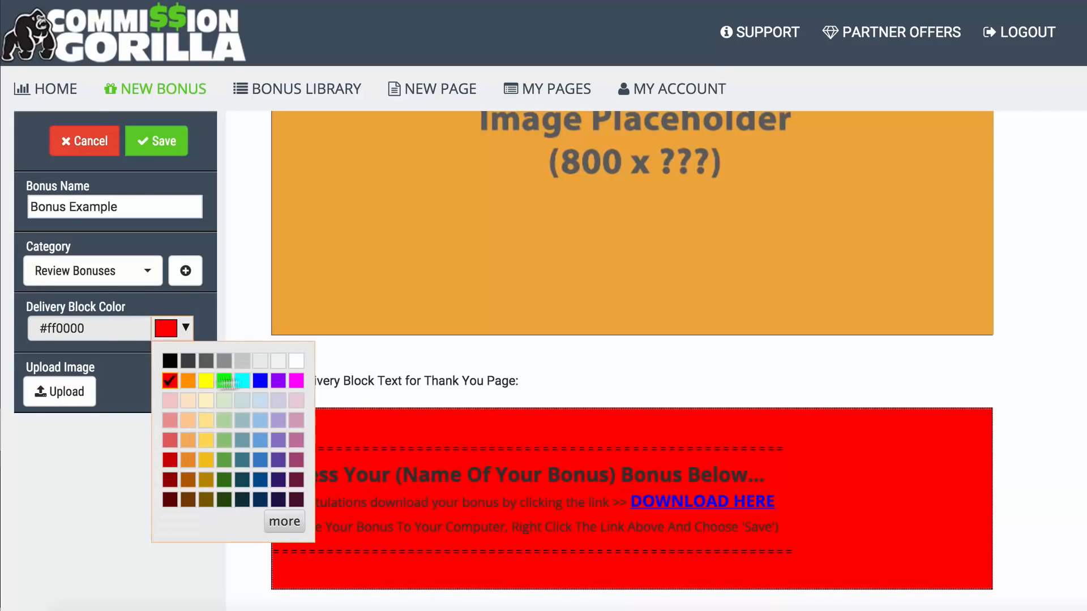
click(165, 362)
click(181, 338)
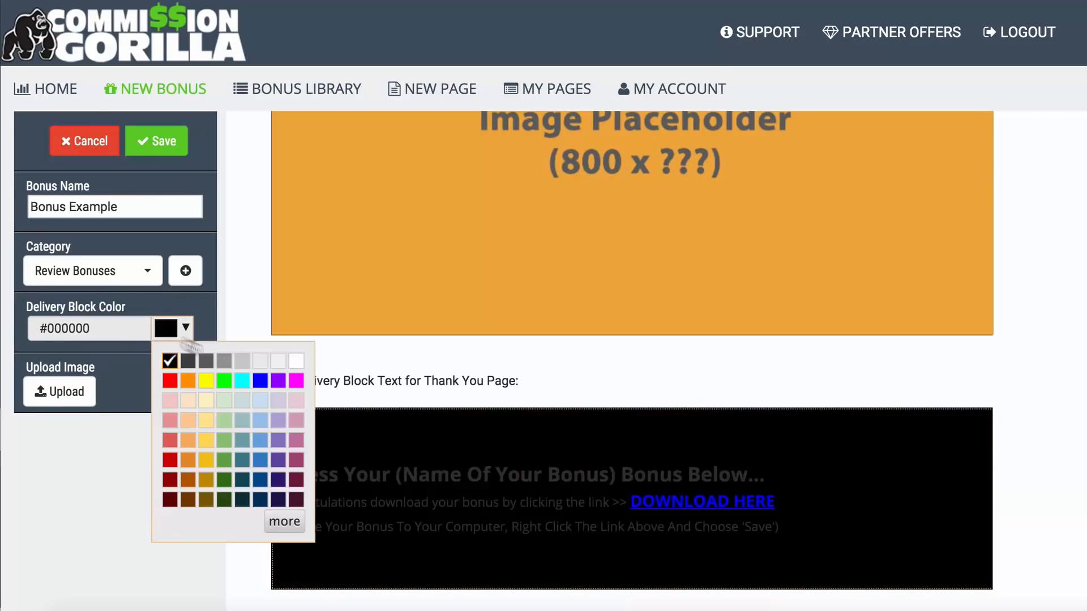
click(296, 362)
Step: Upload Media Buying 101.jpg from the CG DEMO BONUSES folder as the bonus image and save the bonus
scroll(238, 310, up, 3)
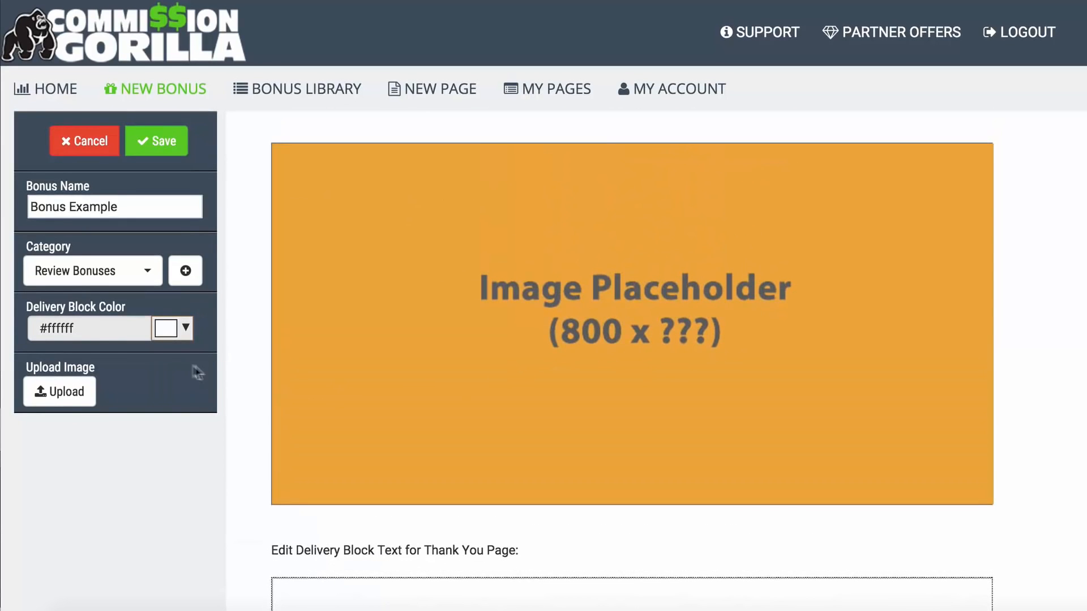
click(59, 391)
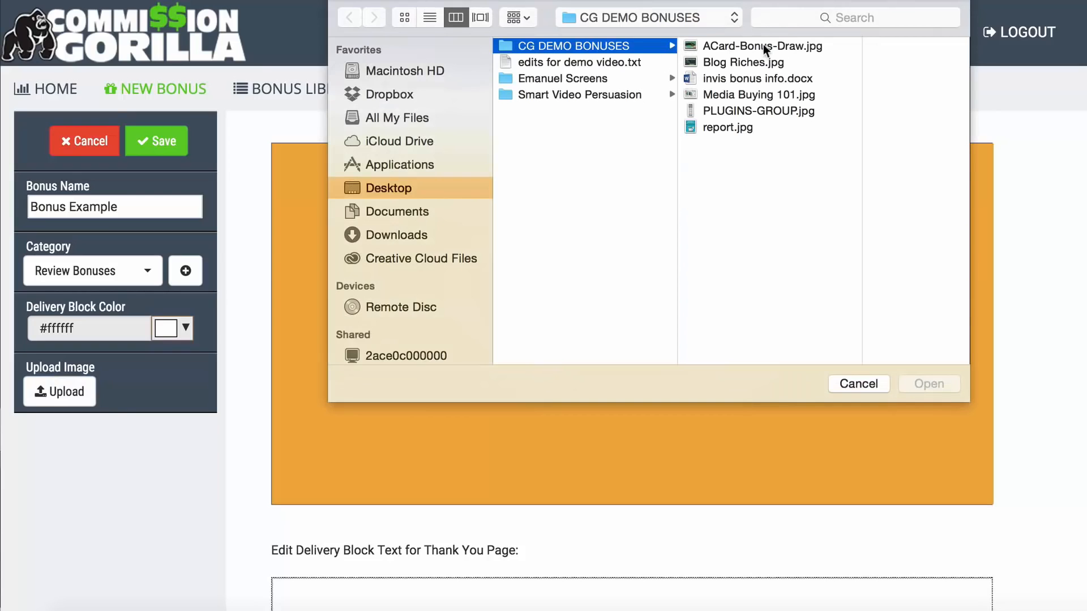
click(721, 92)
click(927, 384)
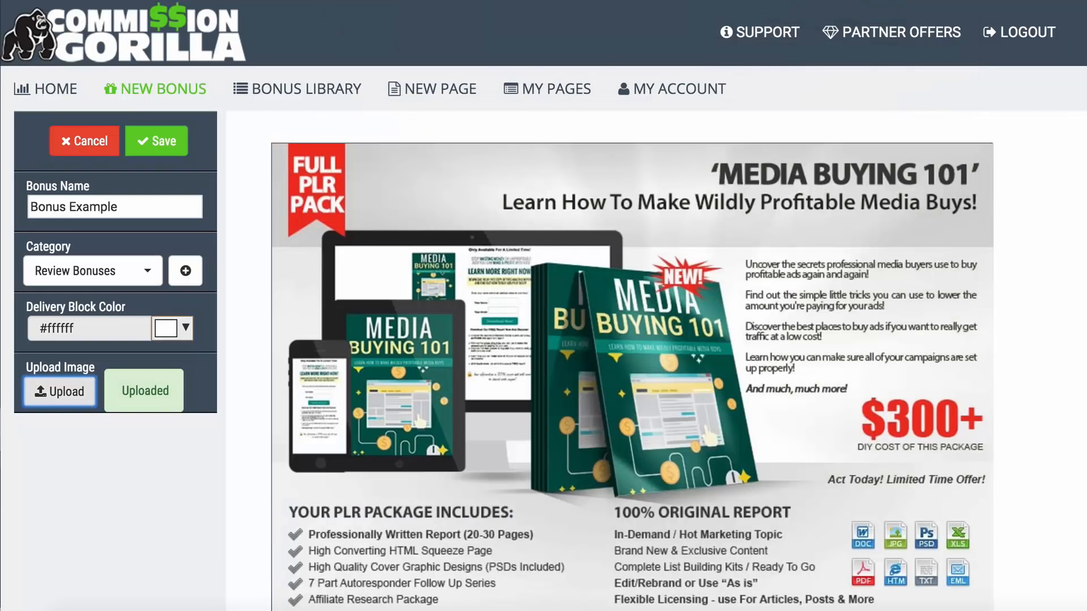
scroll(632, 363, down, 2)
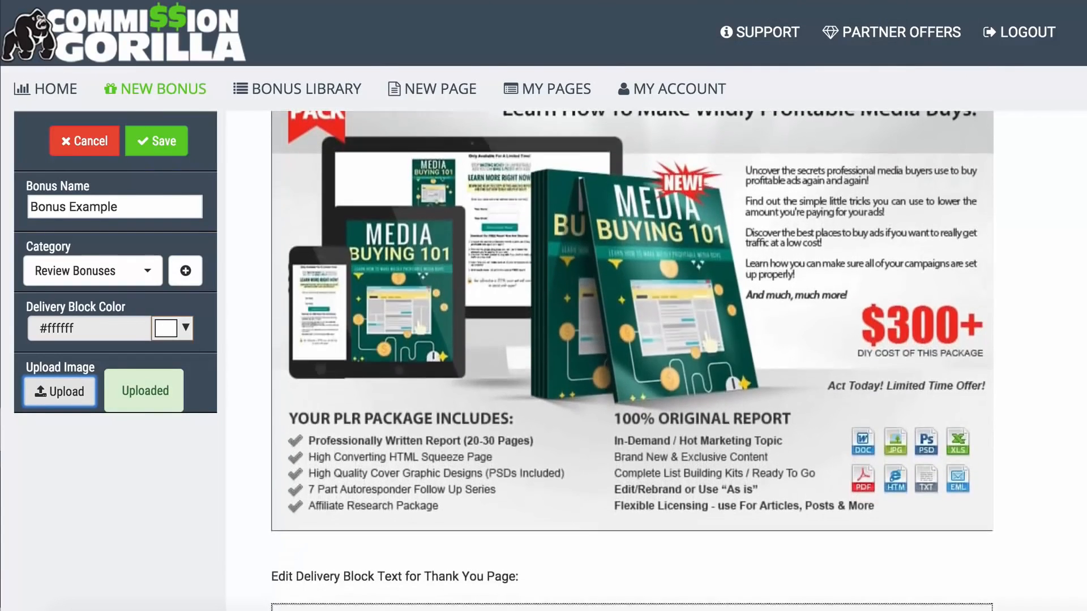
scroll(631, 362, up, 1)
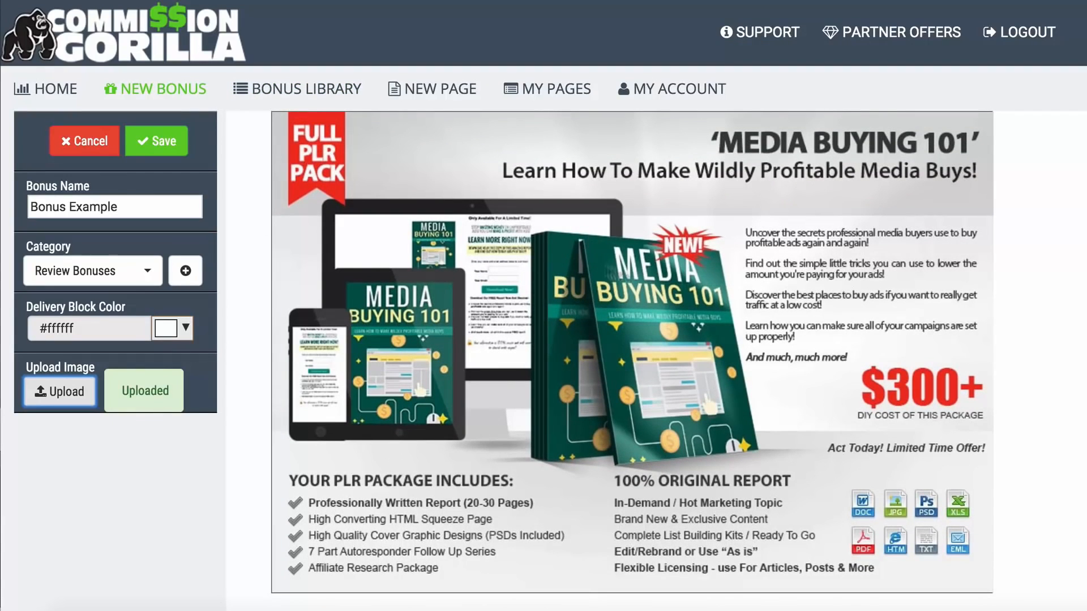
scroll(621, 256, up, 1)
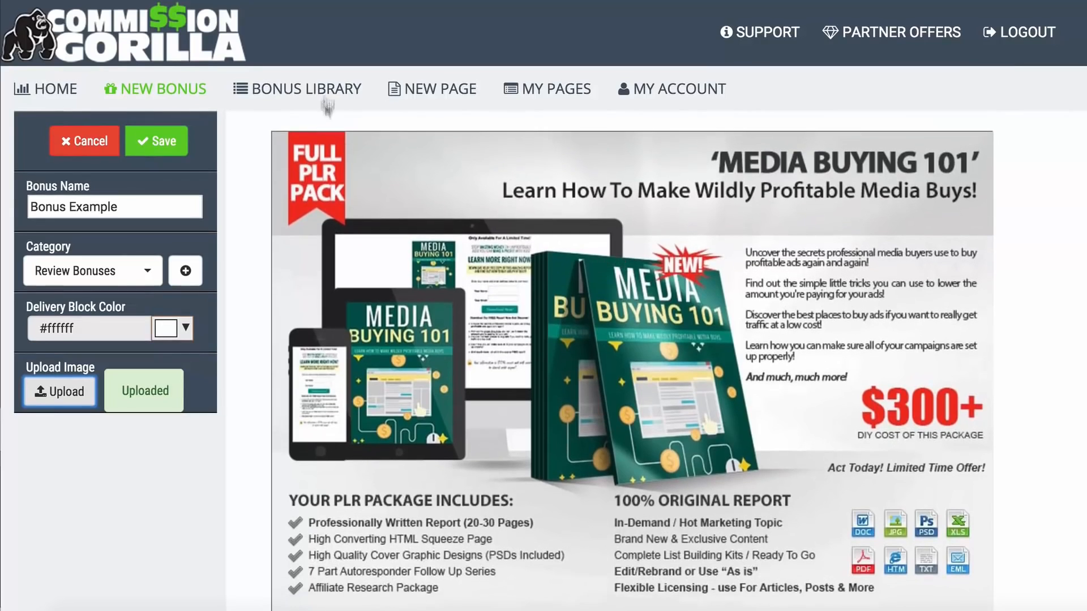
click(153, 146)
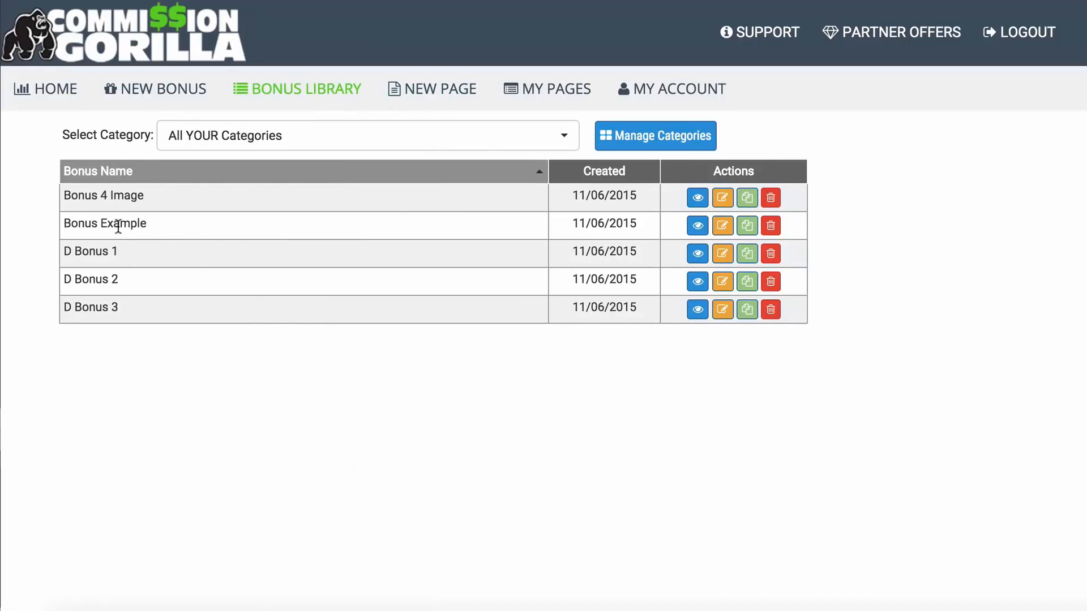
Step: Preview the saved Bonus Example in the bonus library and close the preview
click(698, 226)
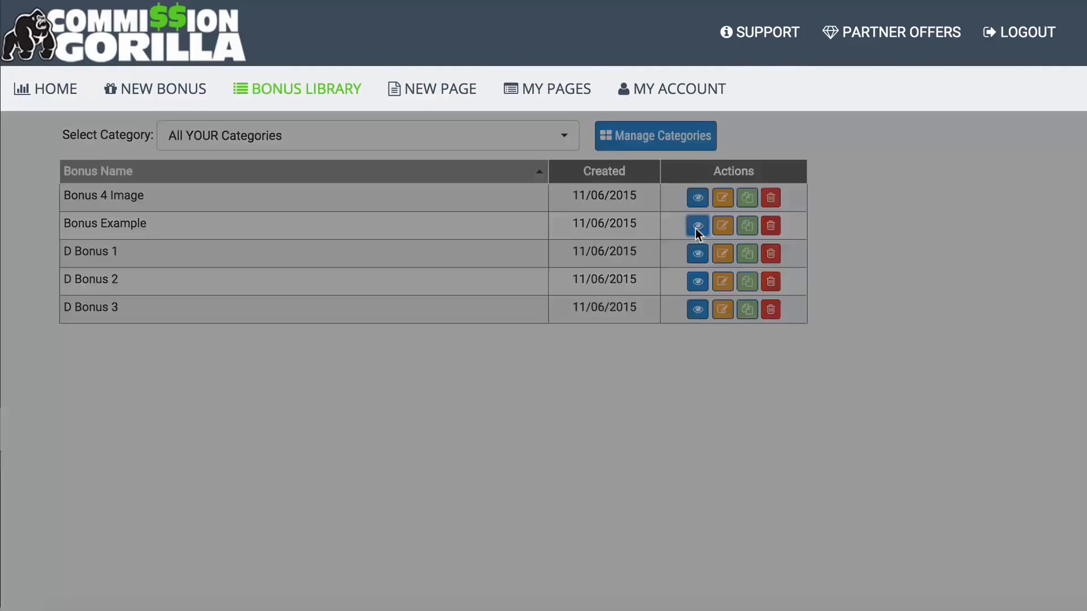
scroll(325, 301, down, 2)
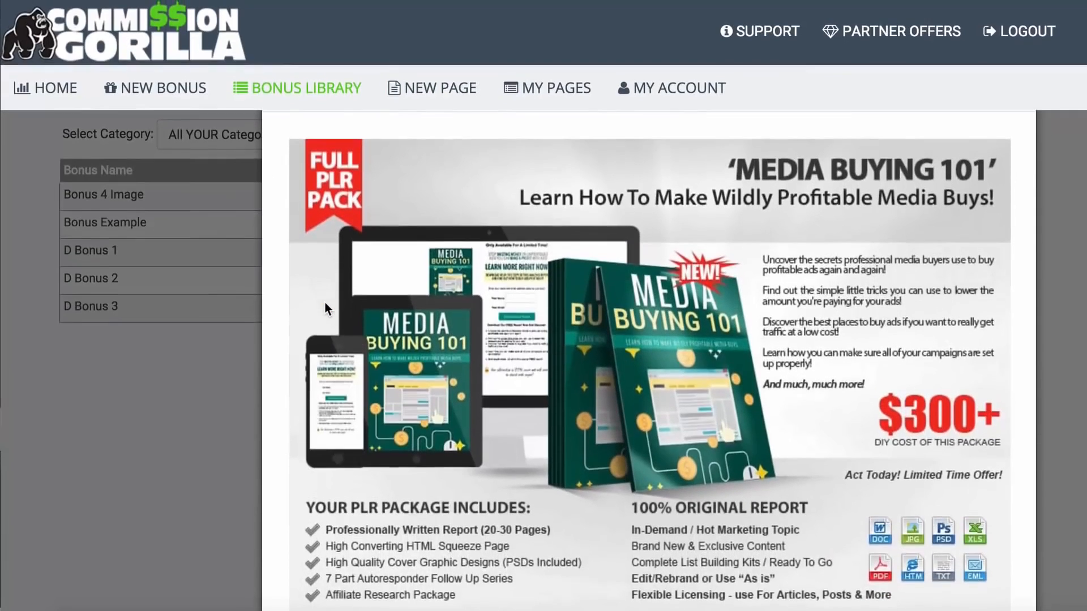
click(157, 425)
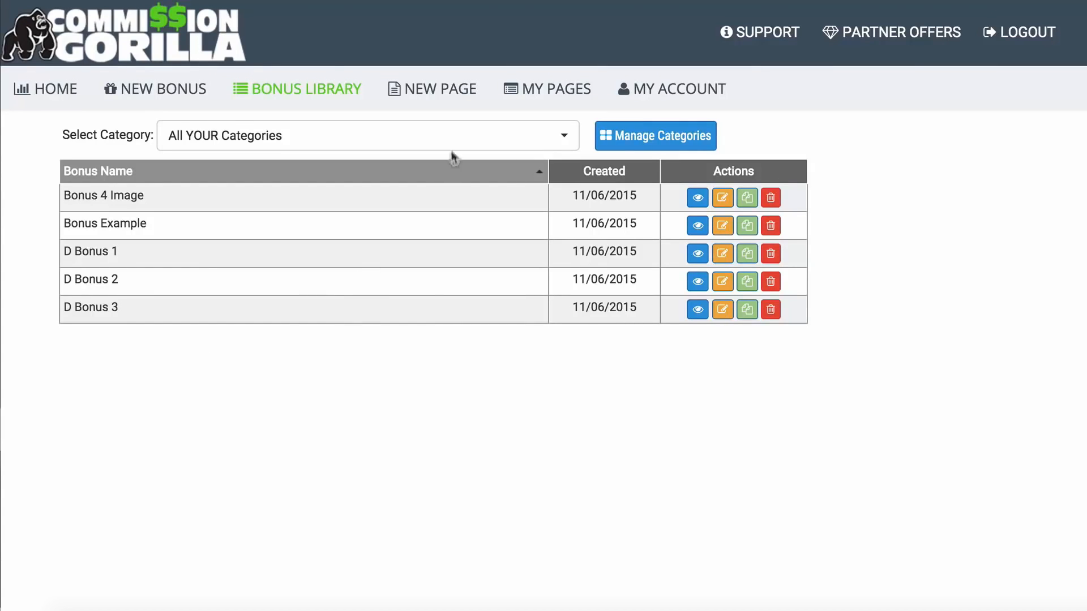
Step: Start a new page named Video Page and view its page settings
click(429, 83)
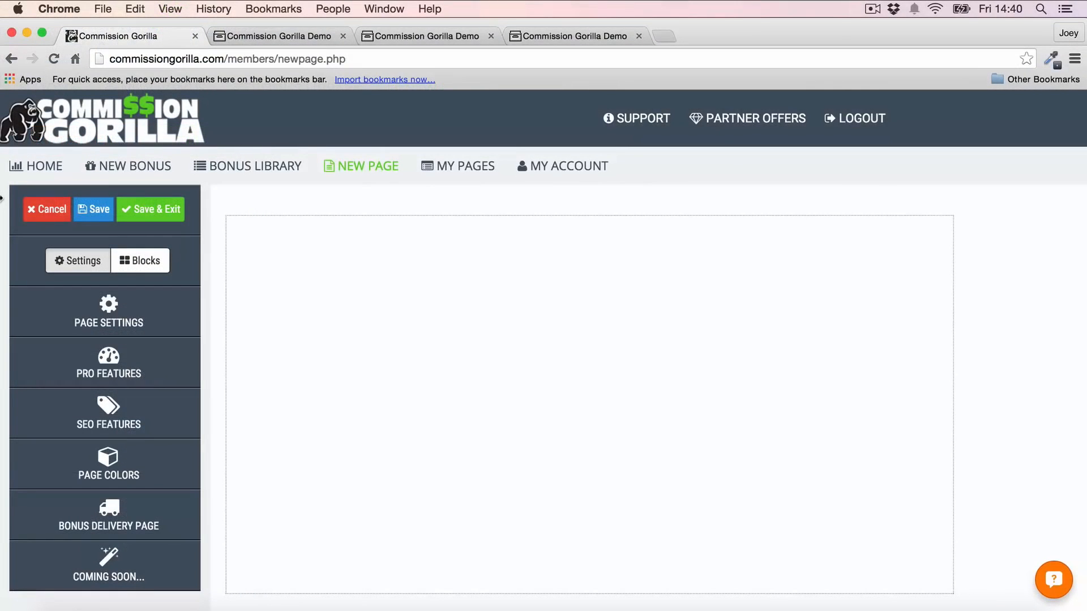
click(126, 311)
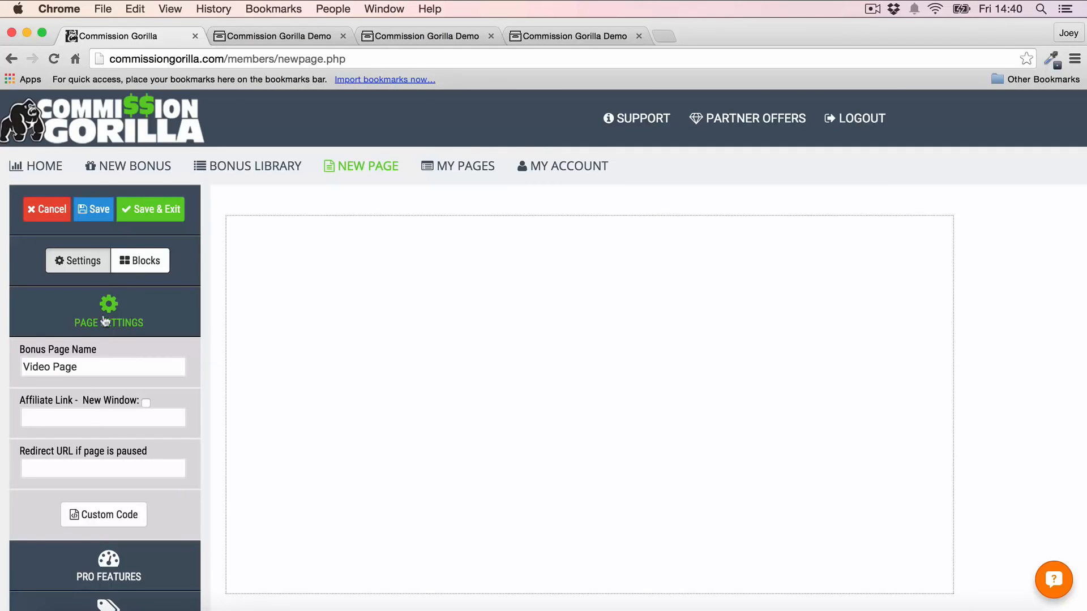
click(107, 318)
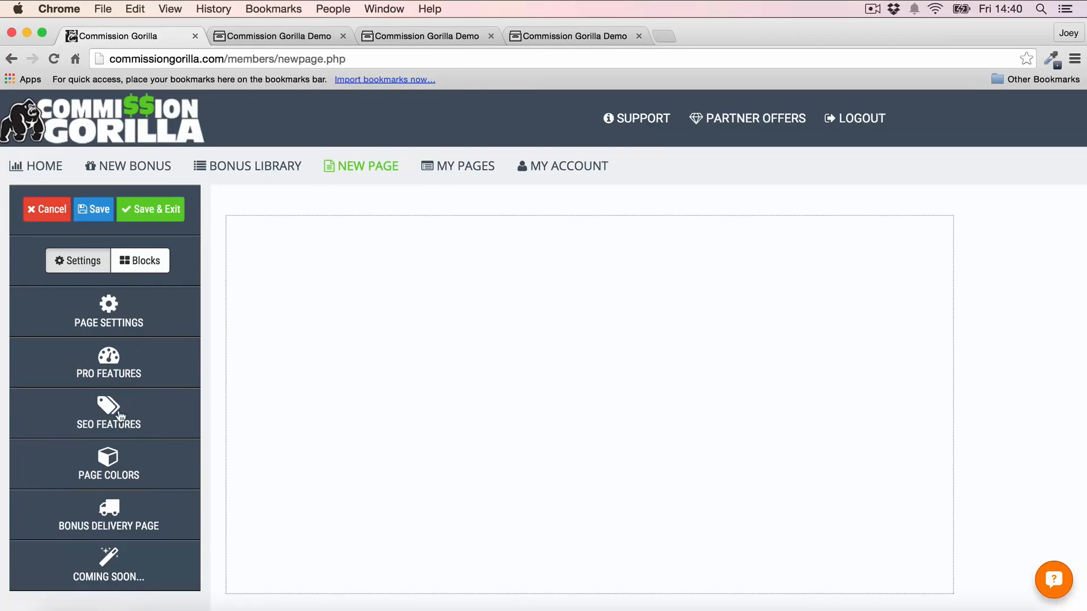
Step: Examine the SEO features available for the new page
click(120, 416)
scroll(120, 378, down, 3)
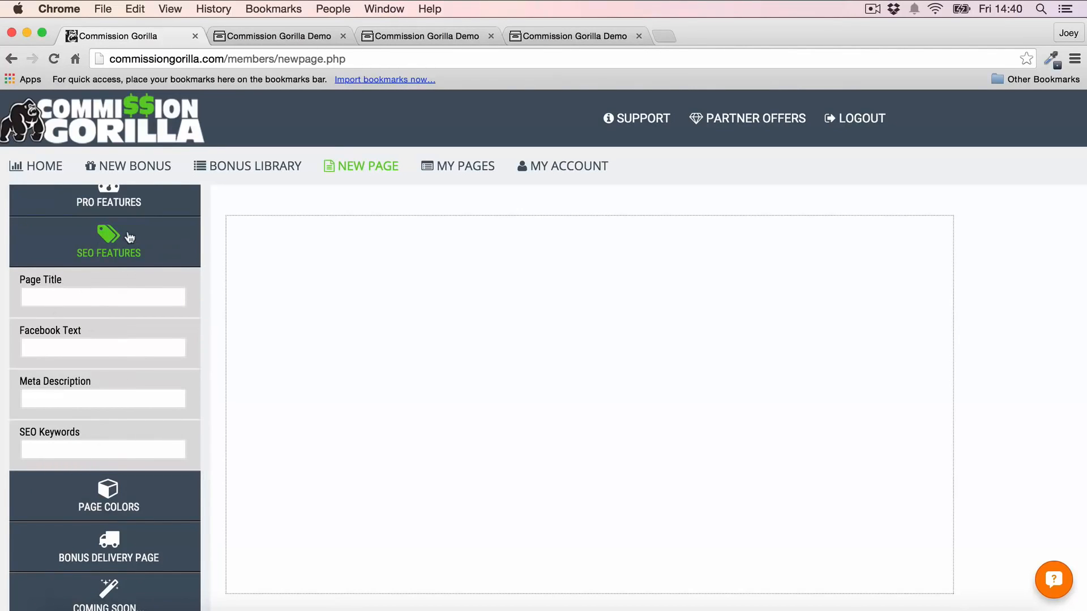
click(104, 246)
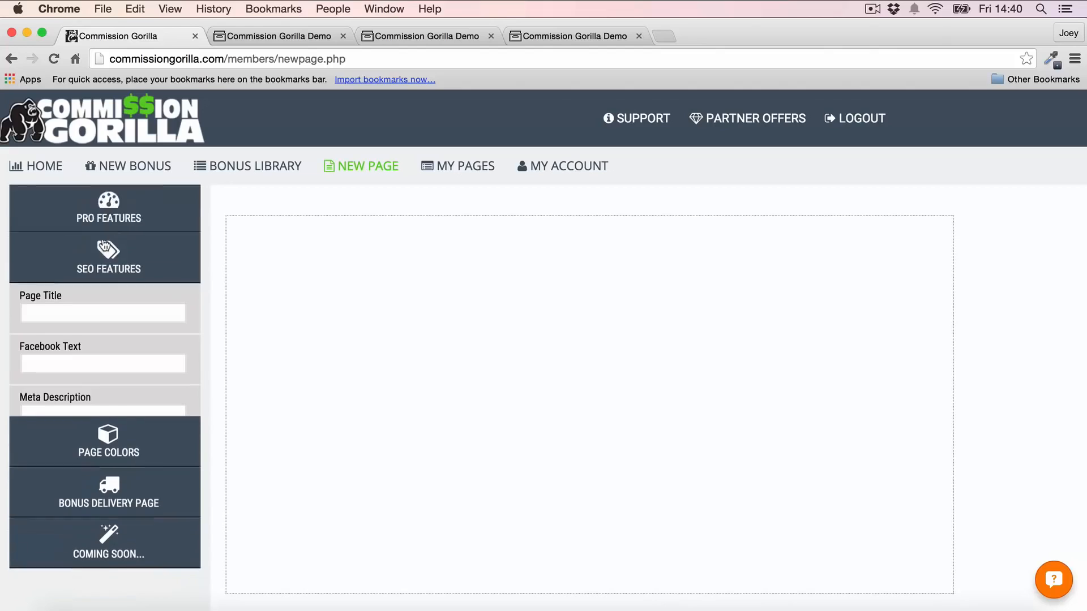
Step: Set the page's outer color to light gray (#eeeeee)
click(99, 446)
scroll(132, 309, down, 2)
scroll(132, 308, down, 1)
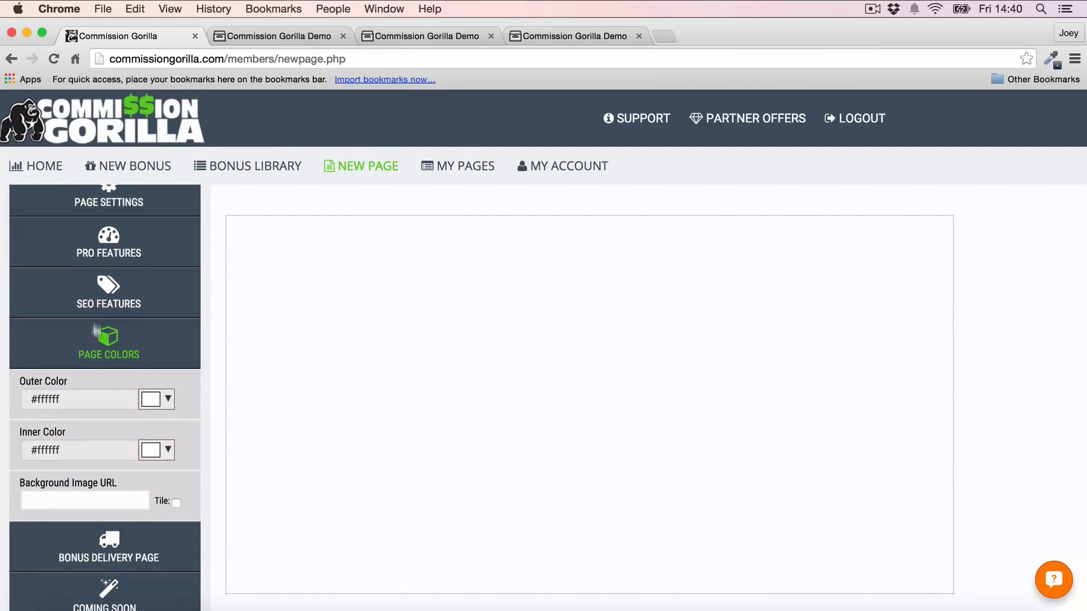
click(159, 401)
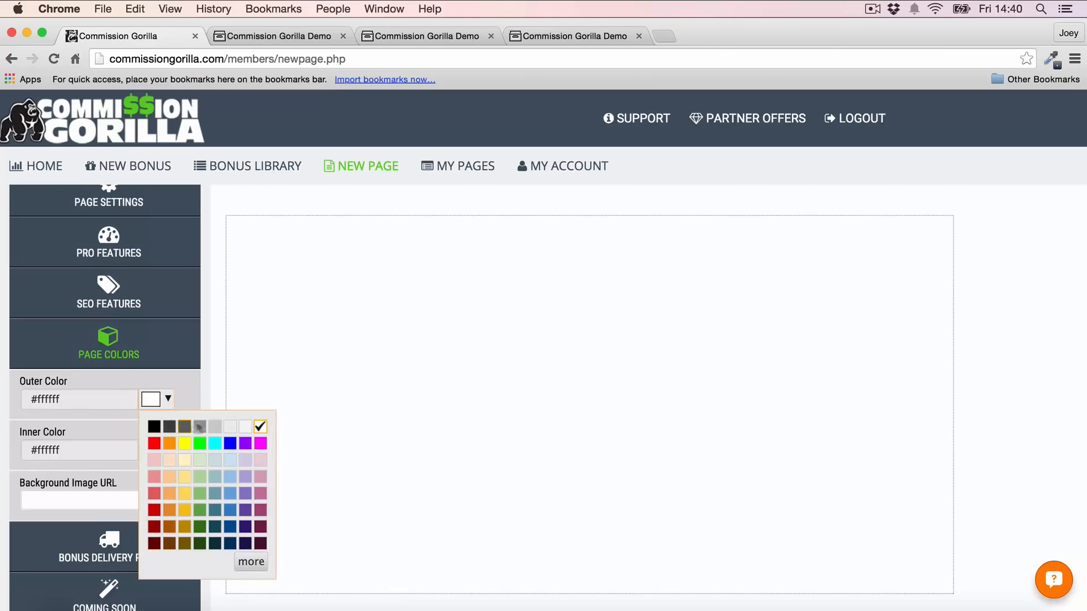
click(228, 428)
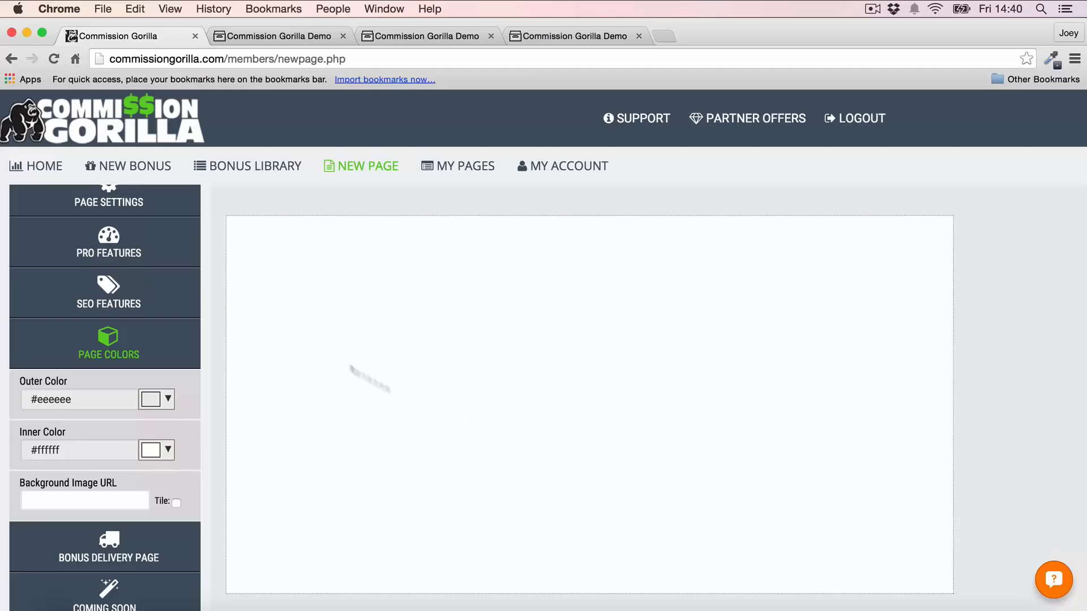
Step: Try black, #444444 and #666666 as the page's inner color, and set it back to white (#ffffff)
click(166, 450)
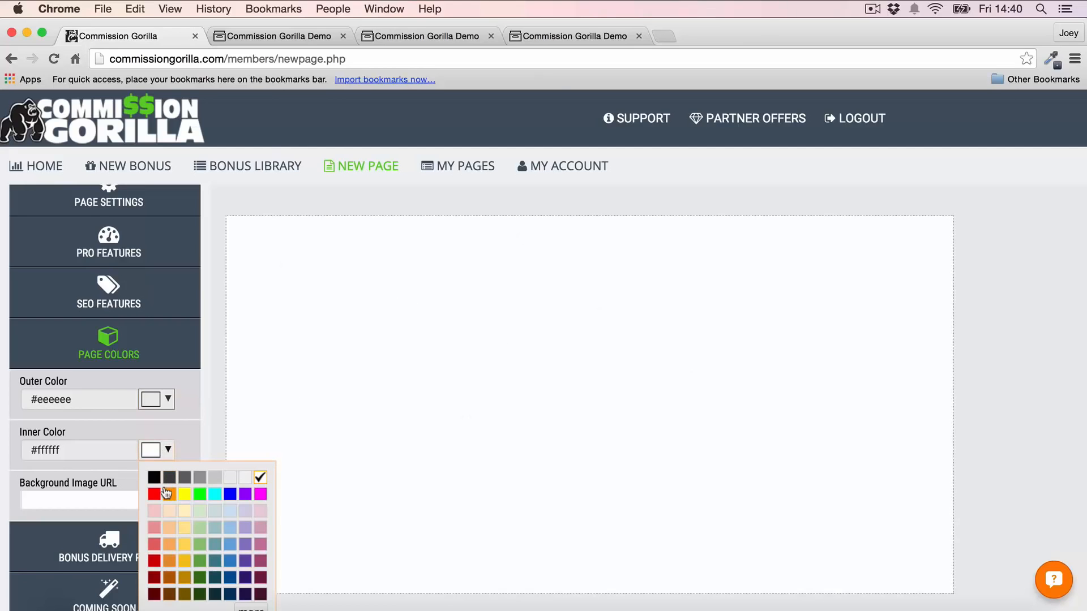
click(154, 477)
click(162, 450)
click(170, 477)
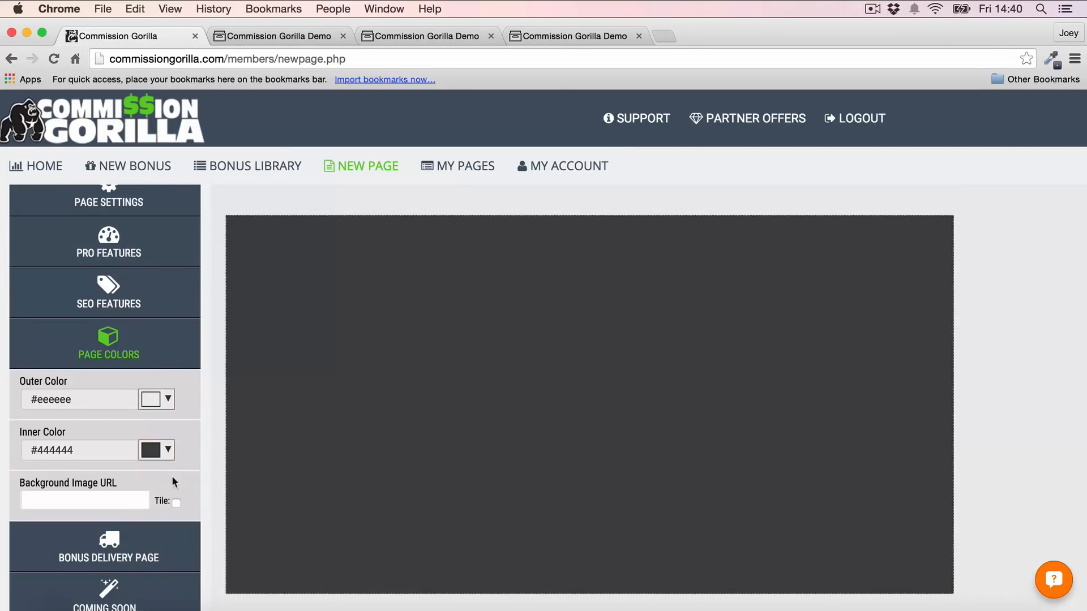
click(161, 450)
click(189, 478)
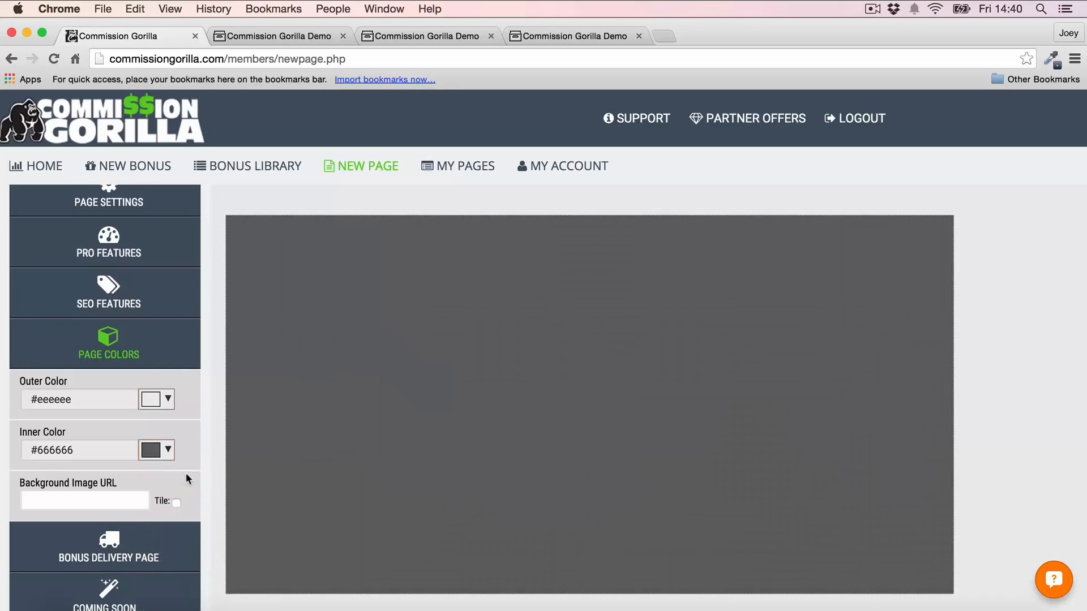
click(167, 450)
click(257, 478)
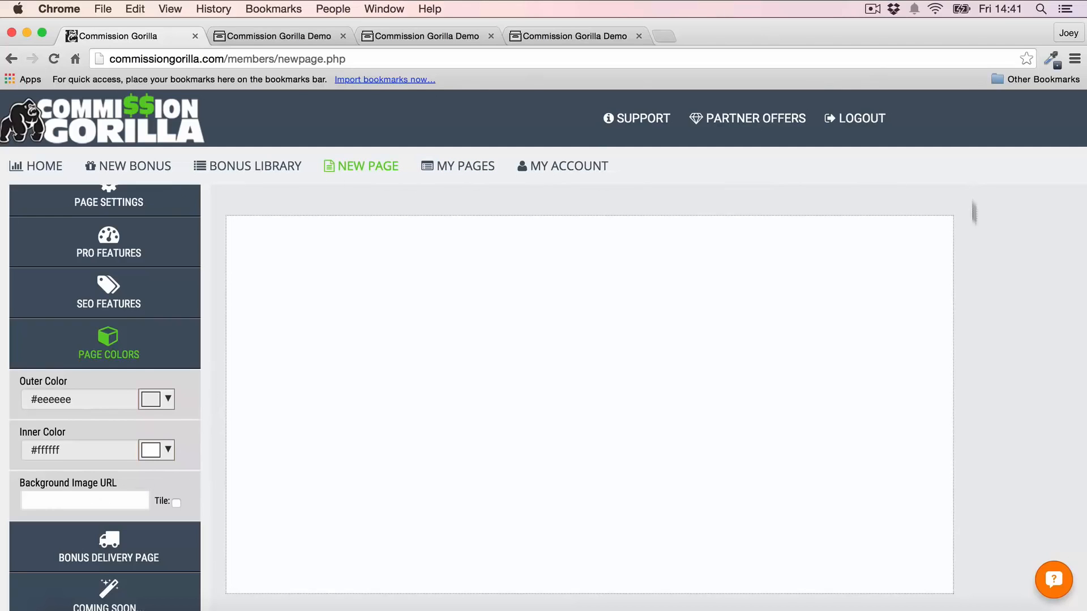
Step: Set the thank you page filename to Test in the bonus delivery page settings
click(115, 345)
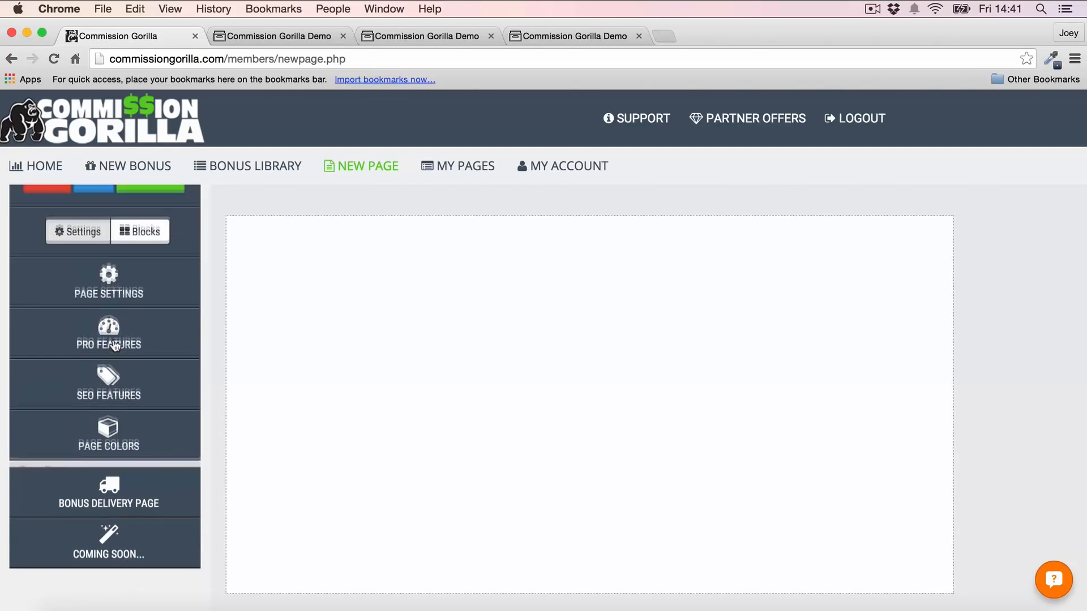
click(109, 500)
scroll(153, 388, down, 3)
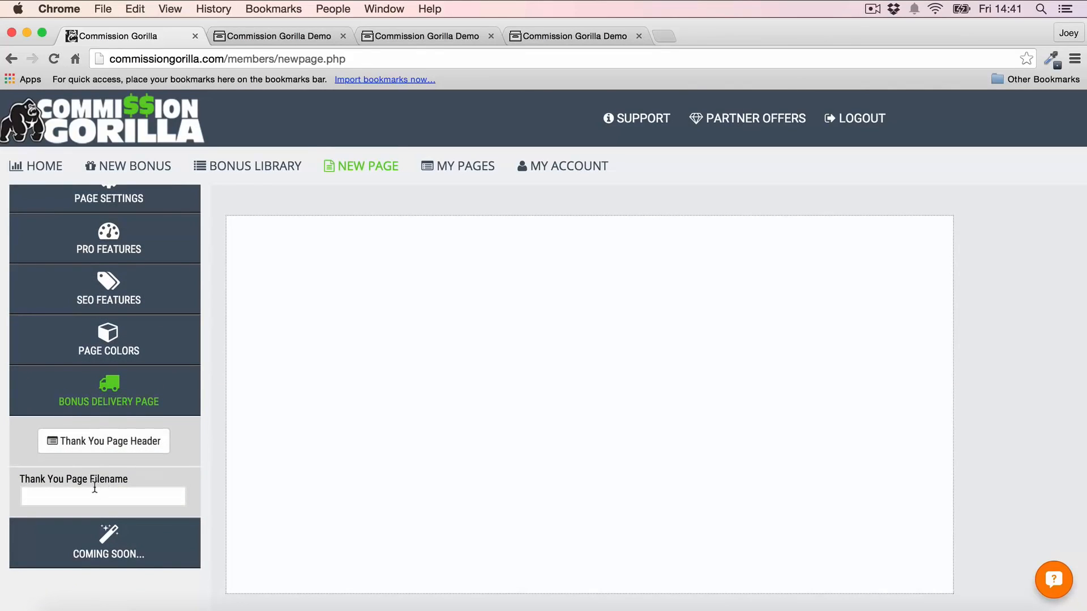
click(96, 492)
text(Test)
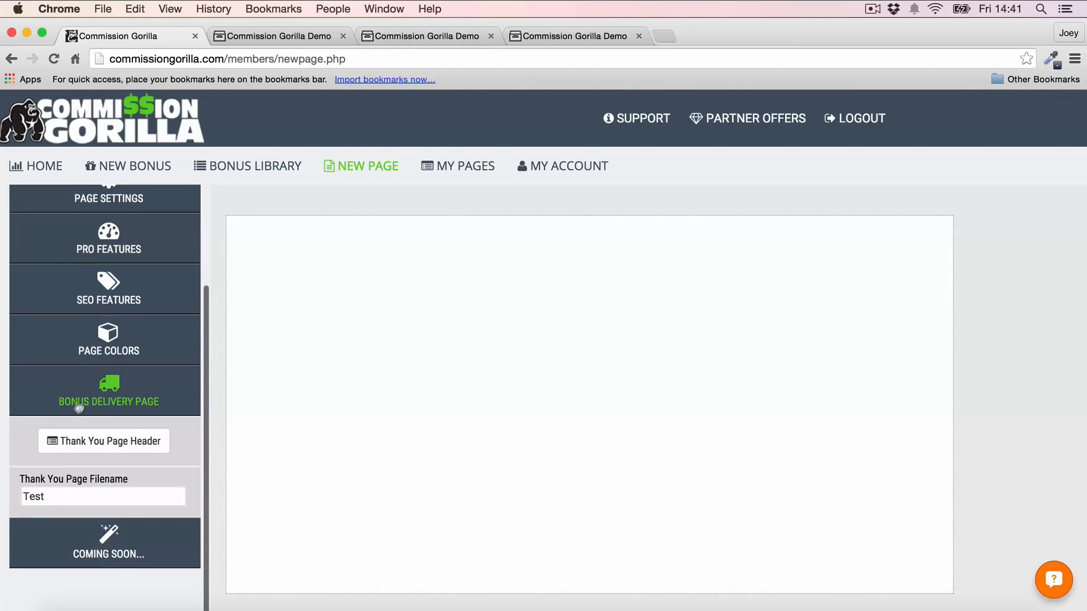
click(89, 386)
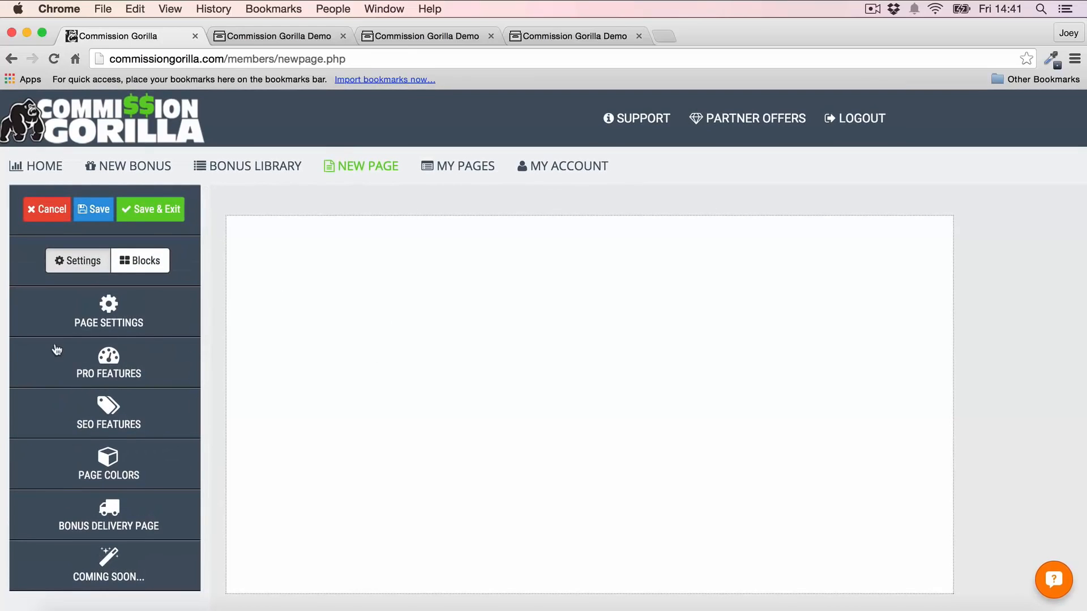
Step: Add a text block to the empty page containing the headline "Awesome Bonus Package For Commission Gorilla!"
click(150, 263)
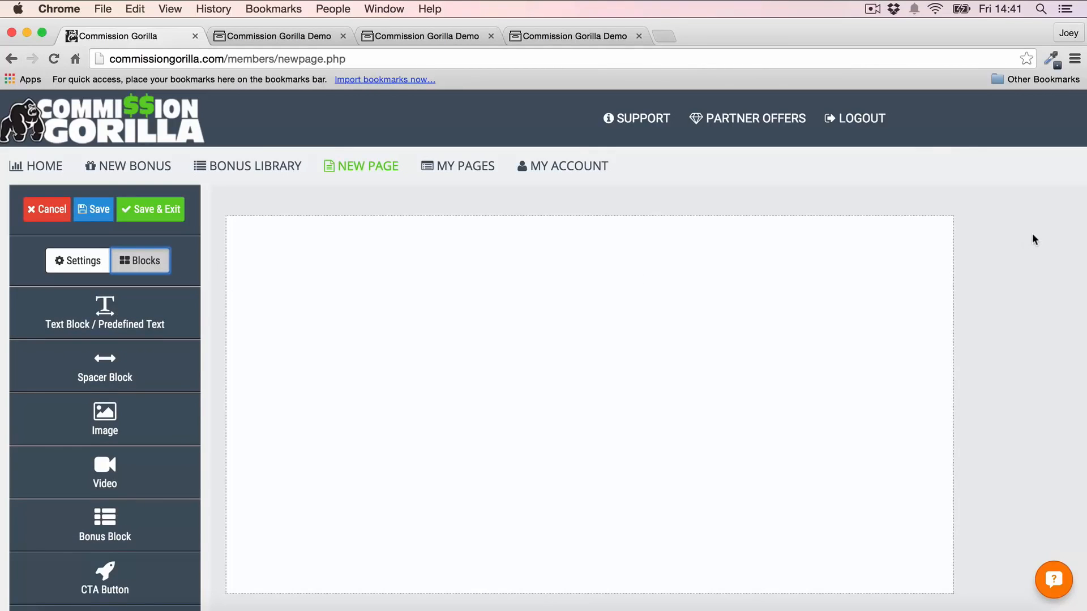
scroll(141, 349, down, 2)
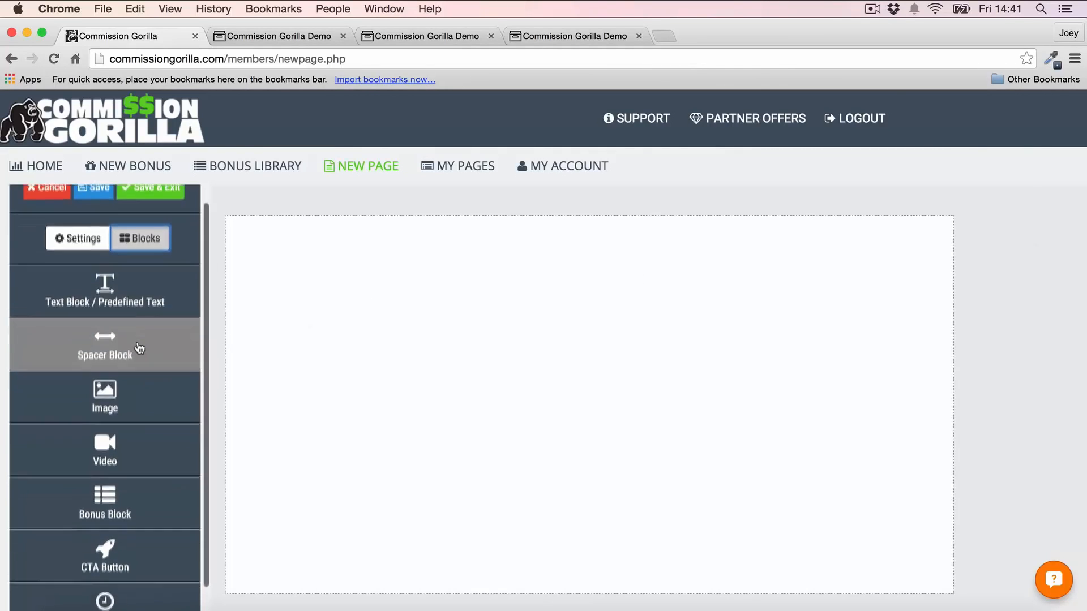
scroll(140, 348, down, 1)
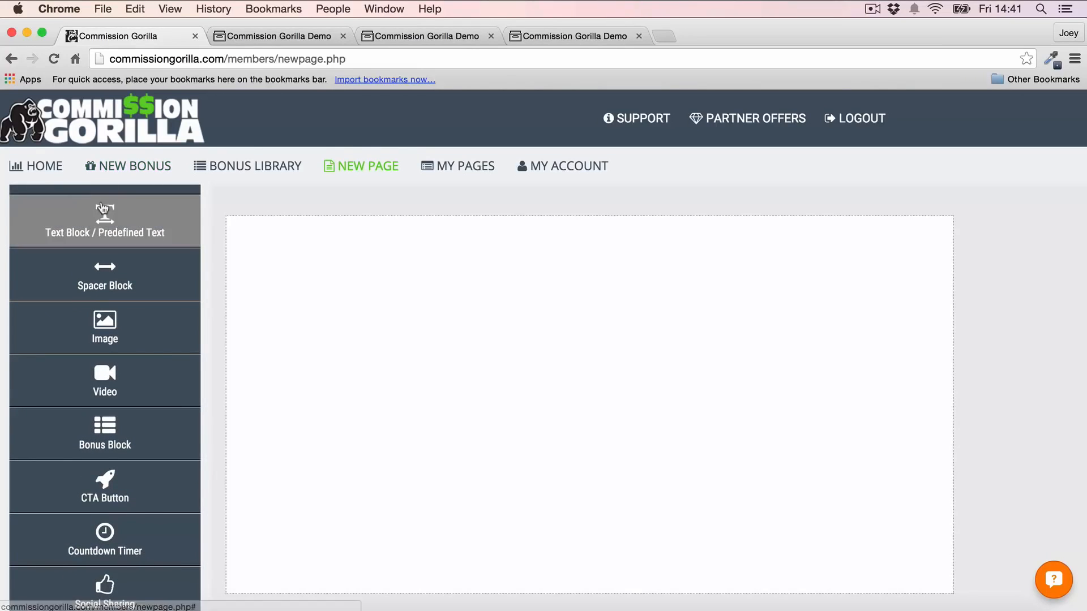
drag(105, 220, 391, 295)
click(395, 234)
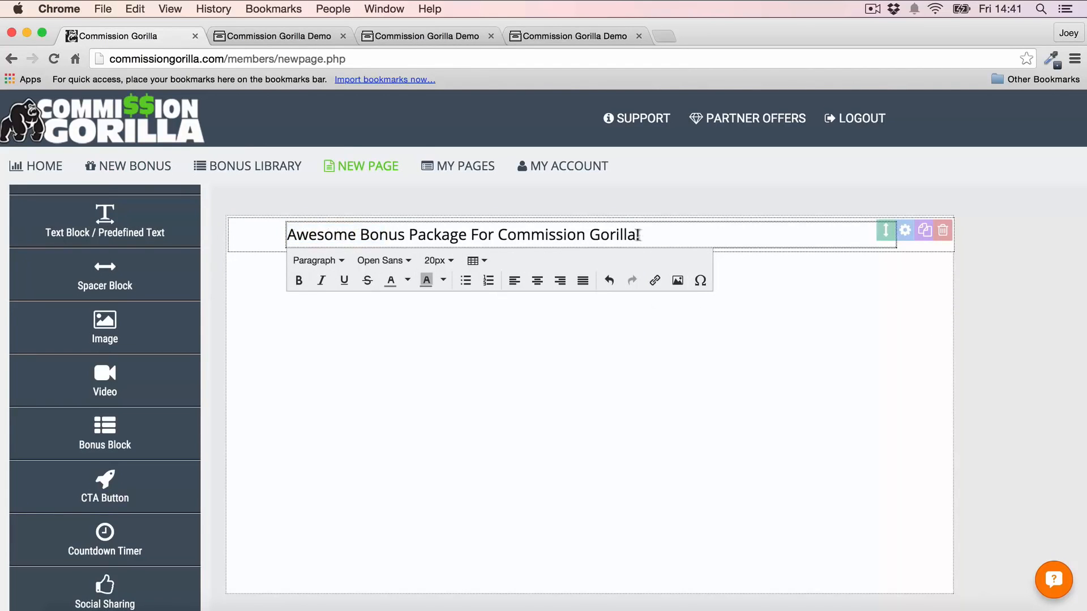
Step: Try the whole headline at 36px and reduce its font size to 29px
drag(638, 235, 193, 238)
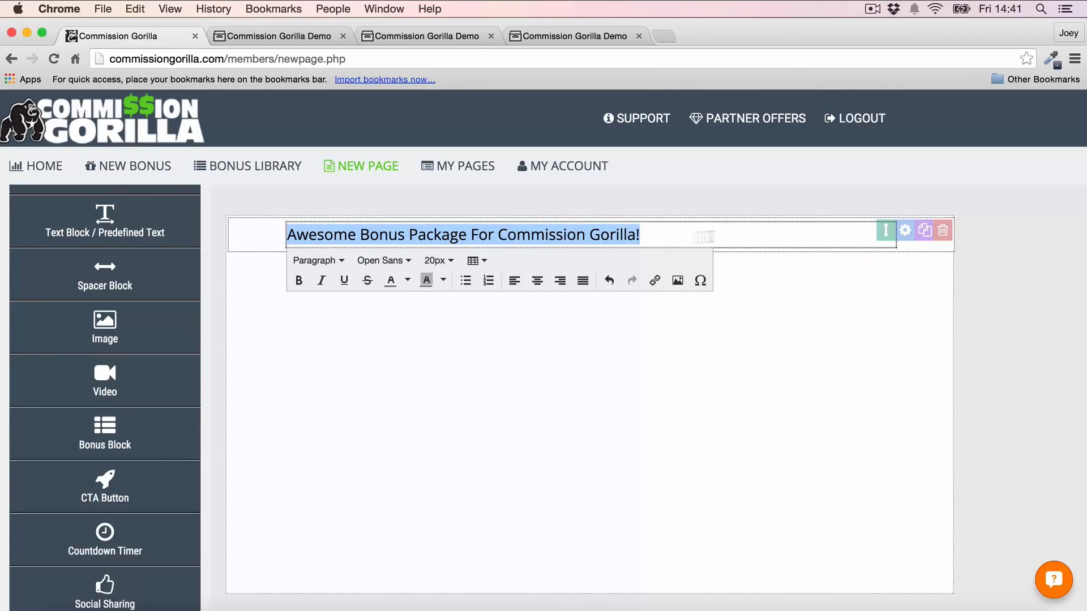
click(438, 260)
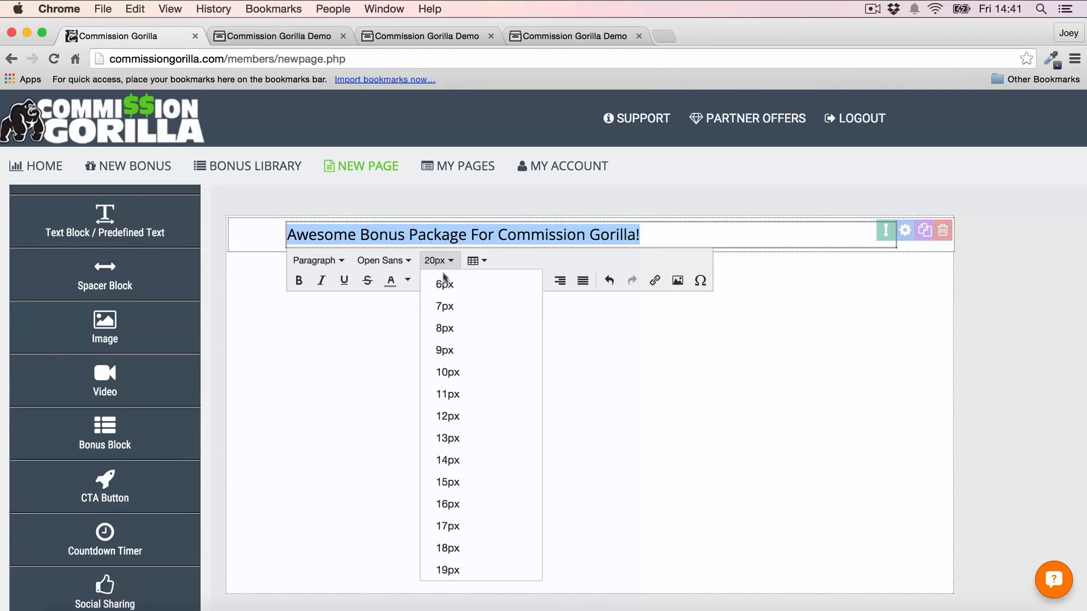
scroll(473, 391, down, 8)
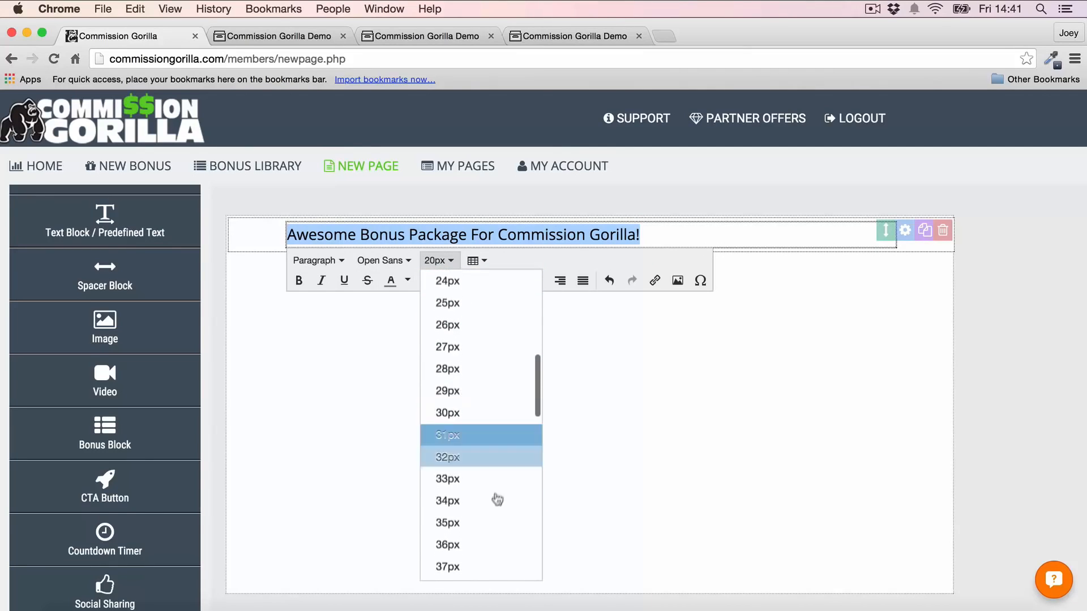
click(466, 542)
click(439, 316)
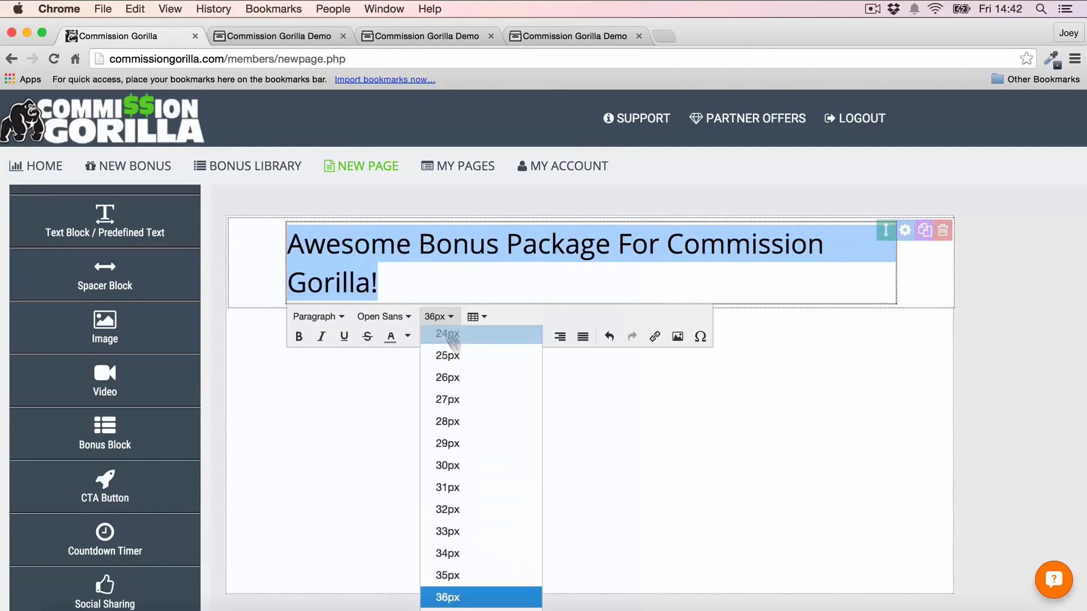
scroll(470, 534, up, 1)
click(454, 472)
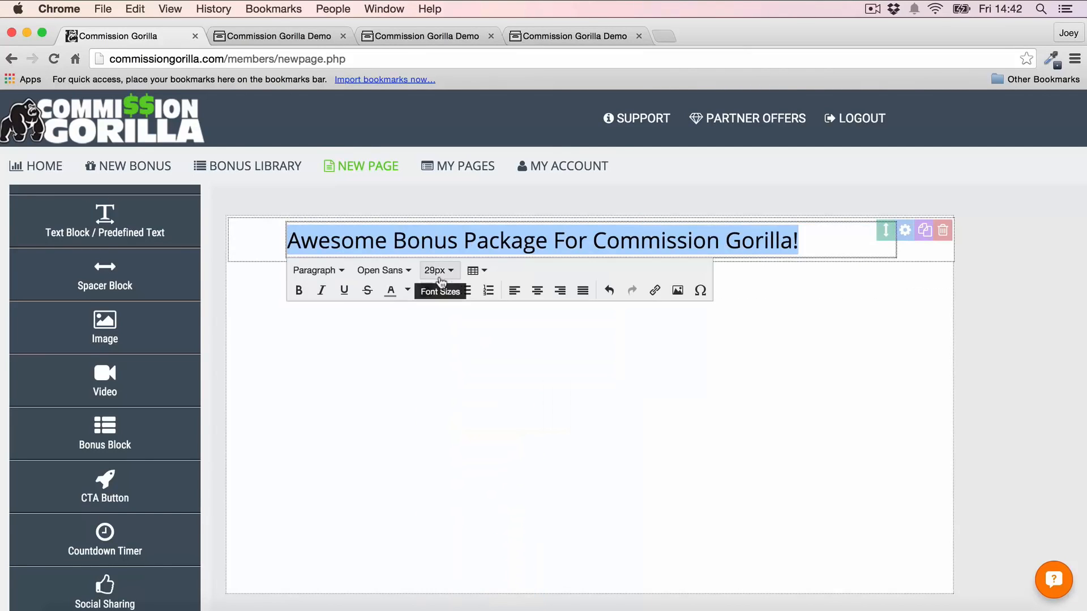
Step: Make the headline bold and set its font to Montserrat
click(300, 292)
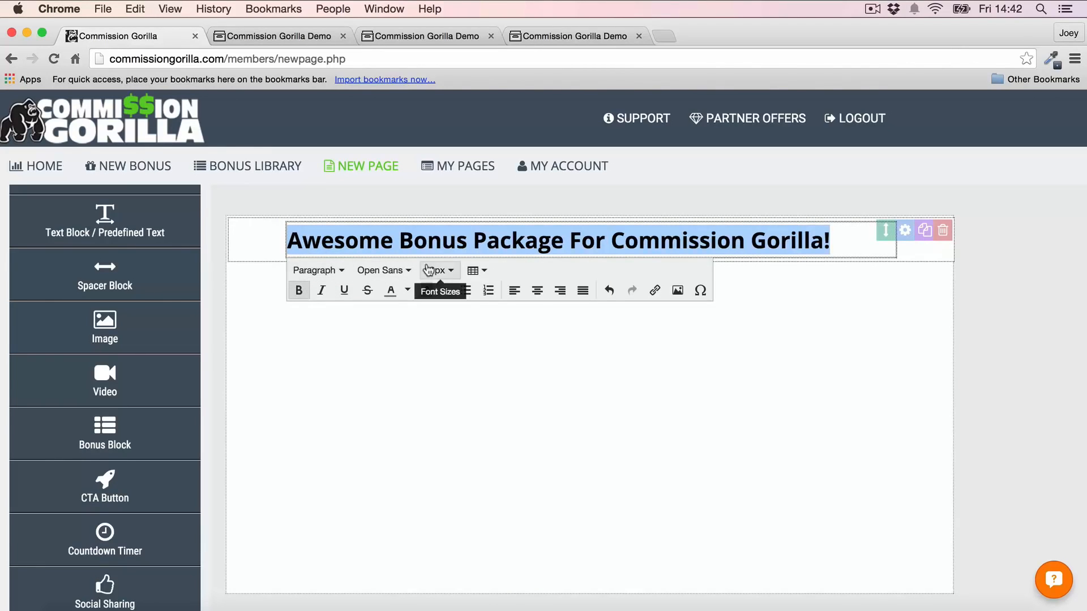
click(378, 271)
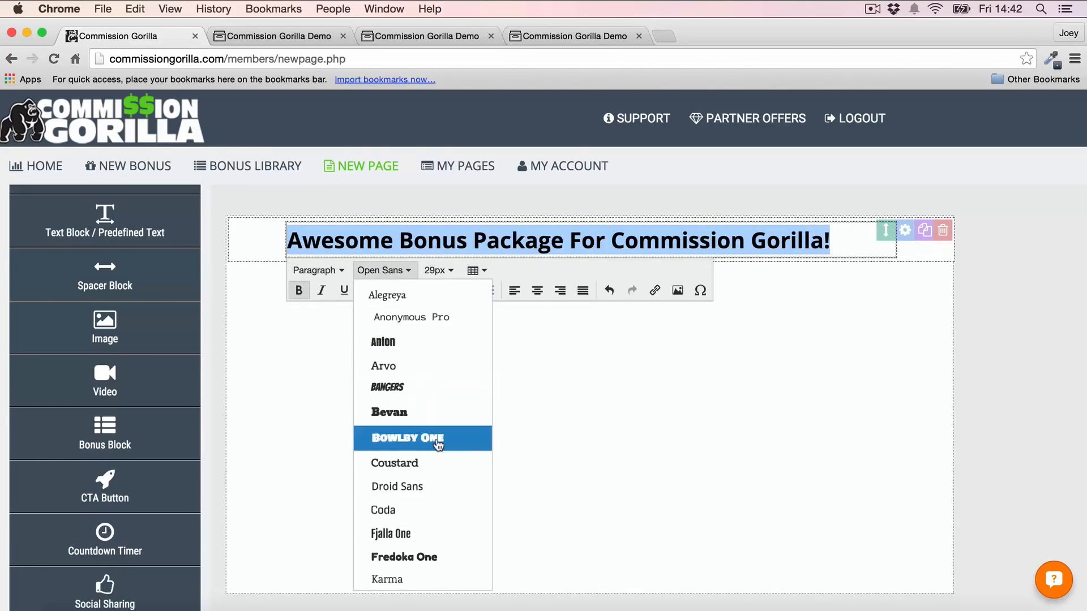
scroll(435, 447, down, 5)
scroll(431, 481, down, 1)
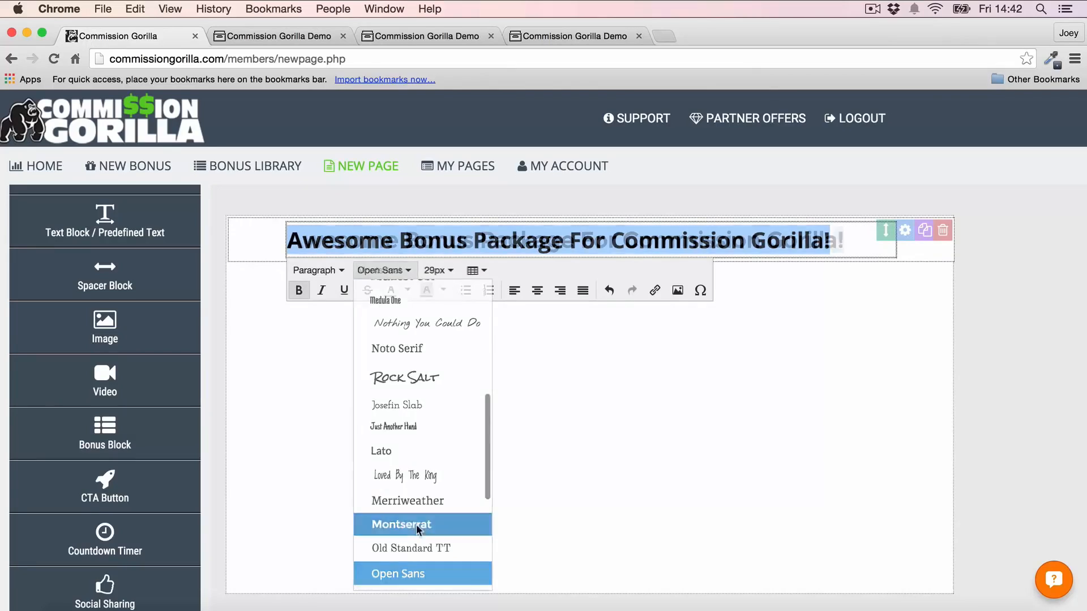
click(416, 520)
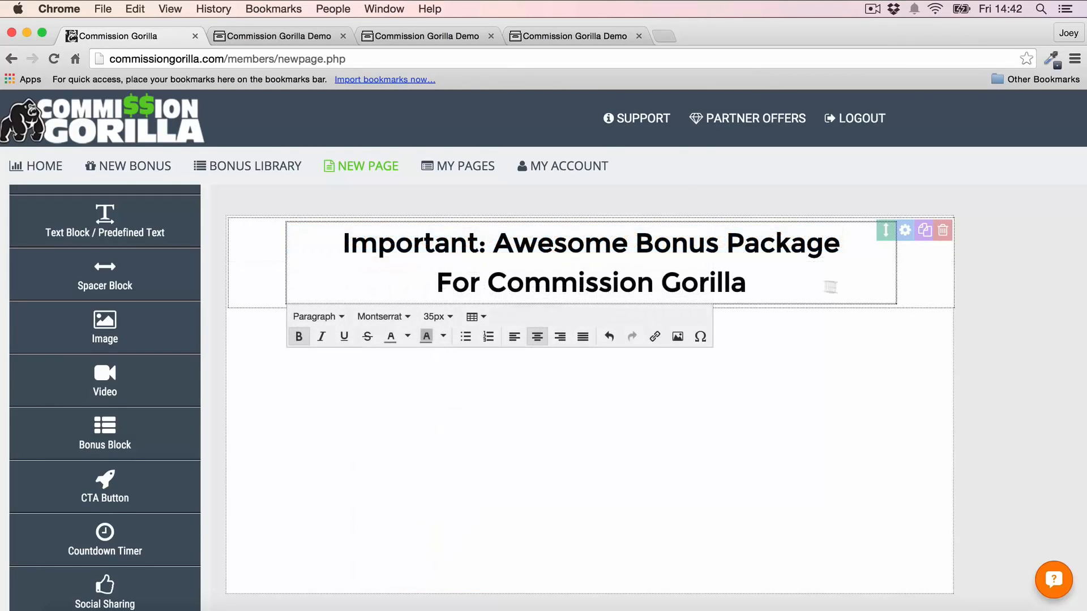
Step: Color the words "Awesome Bonus" in the headline orange
drag(493, 244, 715, 235)
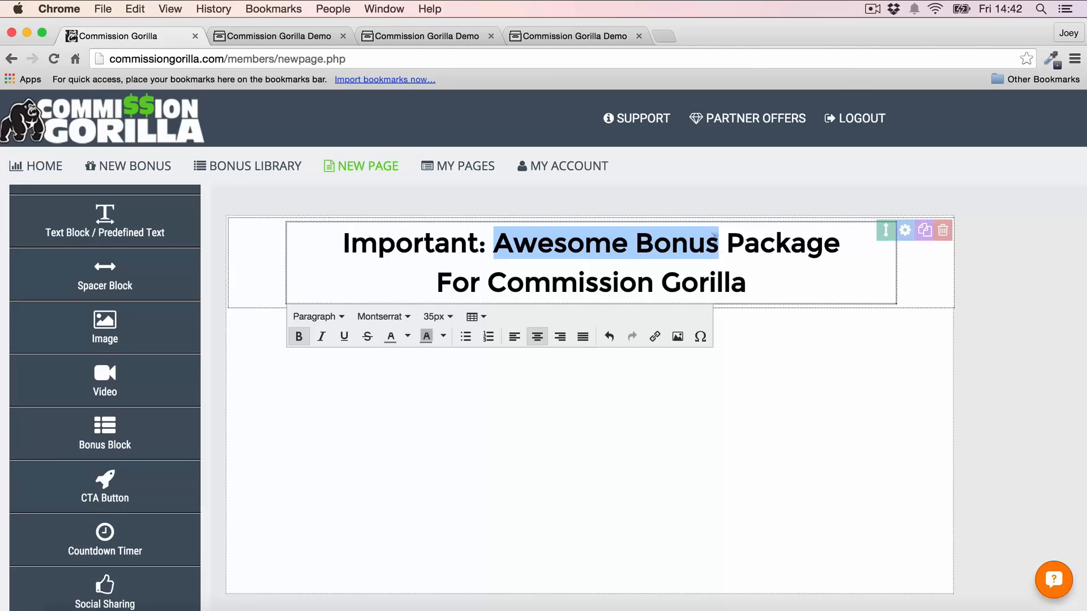
click(408, 337)
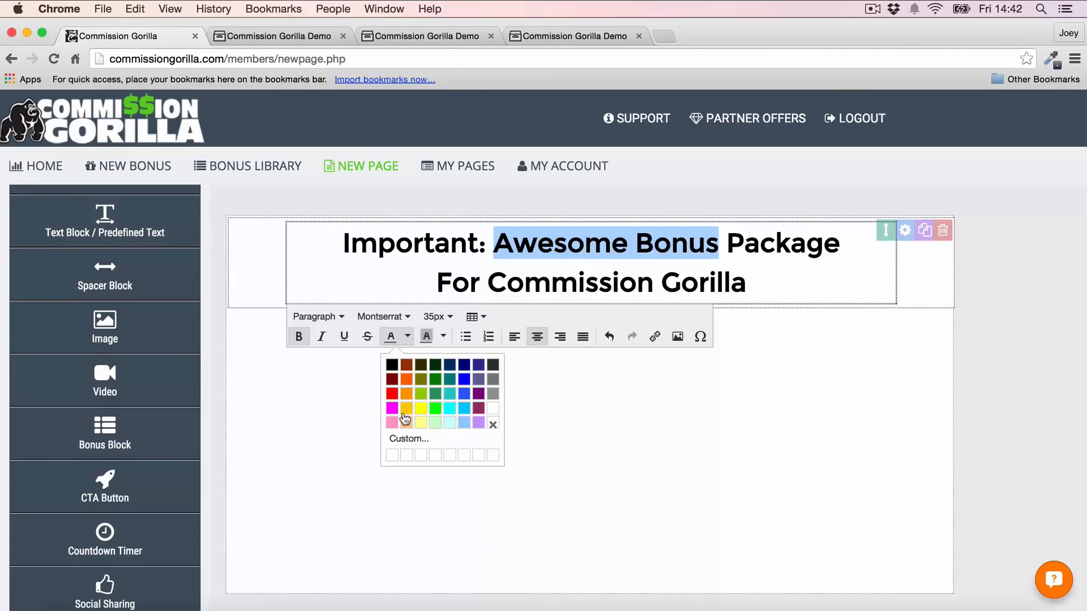
click(406, 393)
click(1022, 276)
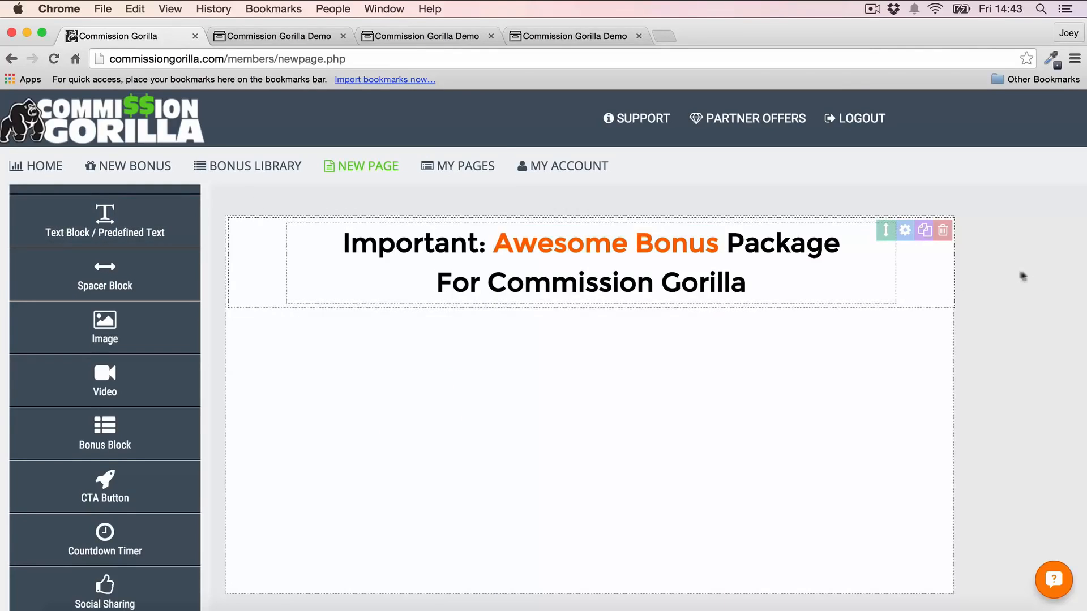
Step: Highlight the words "Commission Gorilla" in the headline with a yellow background
click(479, 289)
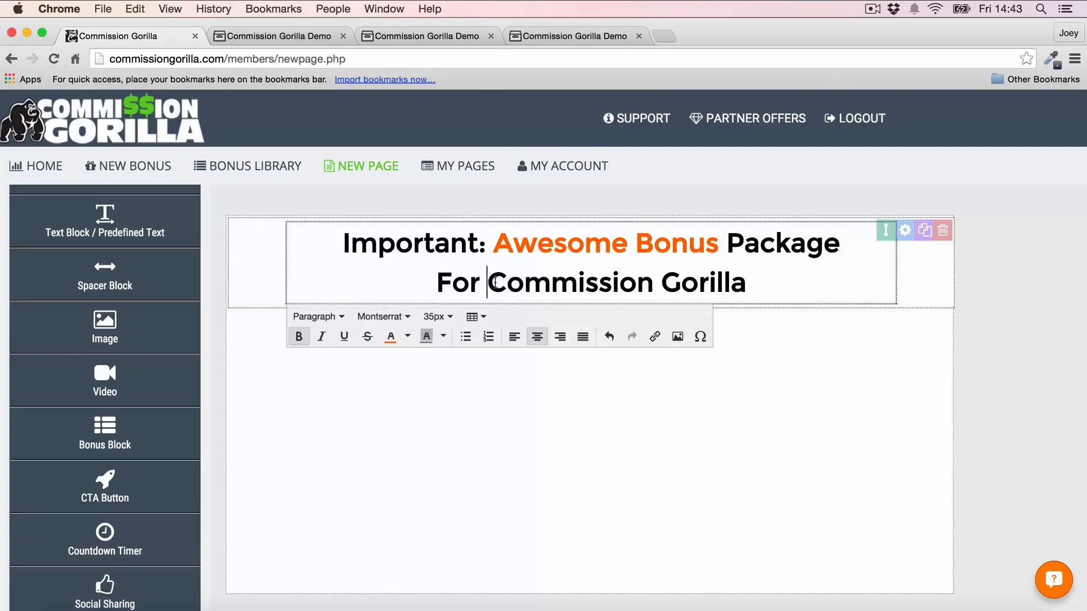
drag(494, 282, 797, 281)
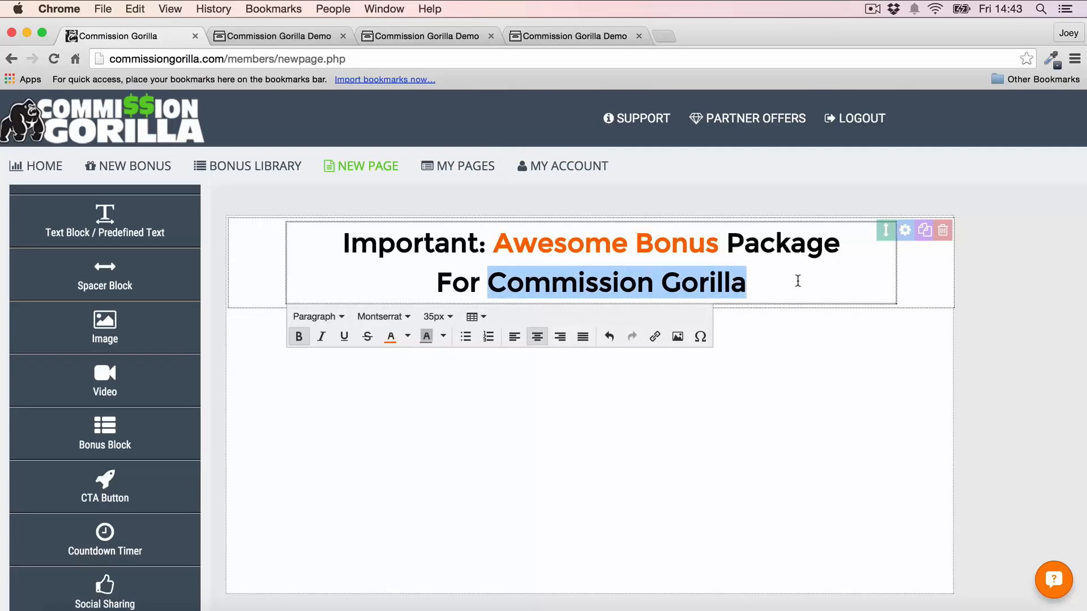
click(444, 337)
click(456, 408)
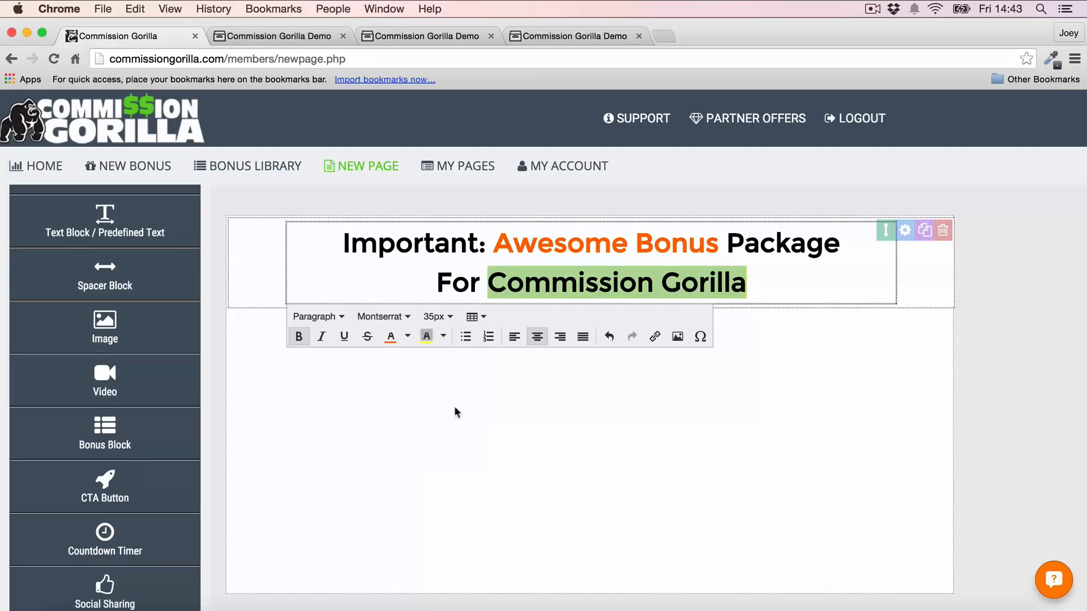
click(969, 334)
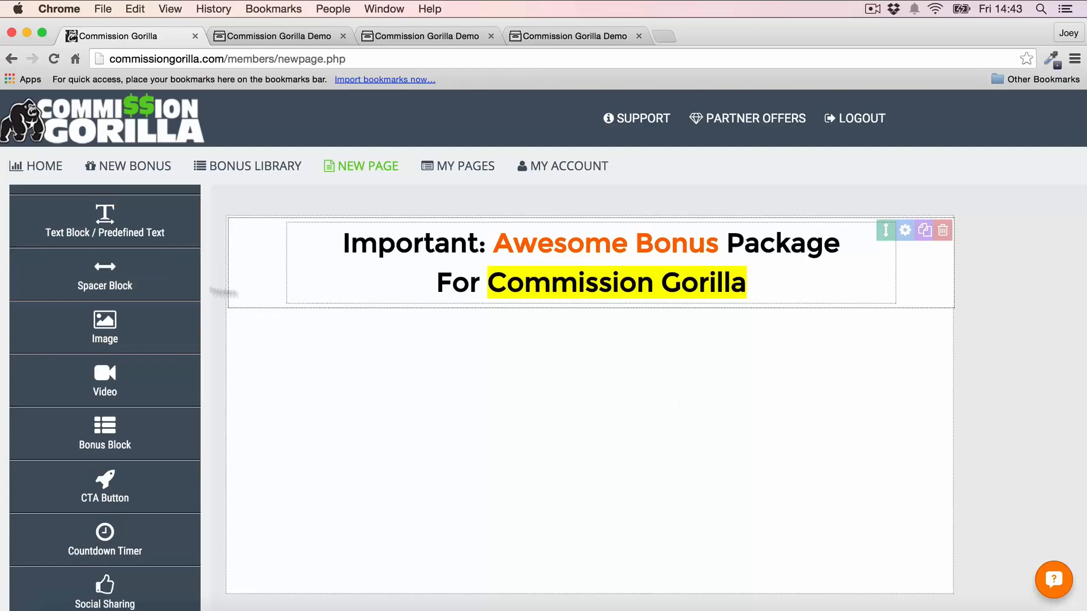
Step: Add a spacer block above the headline and set its height to 24px
drag(104, 275, 457, 322)
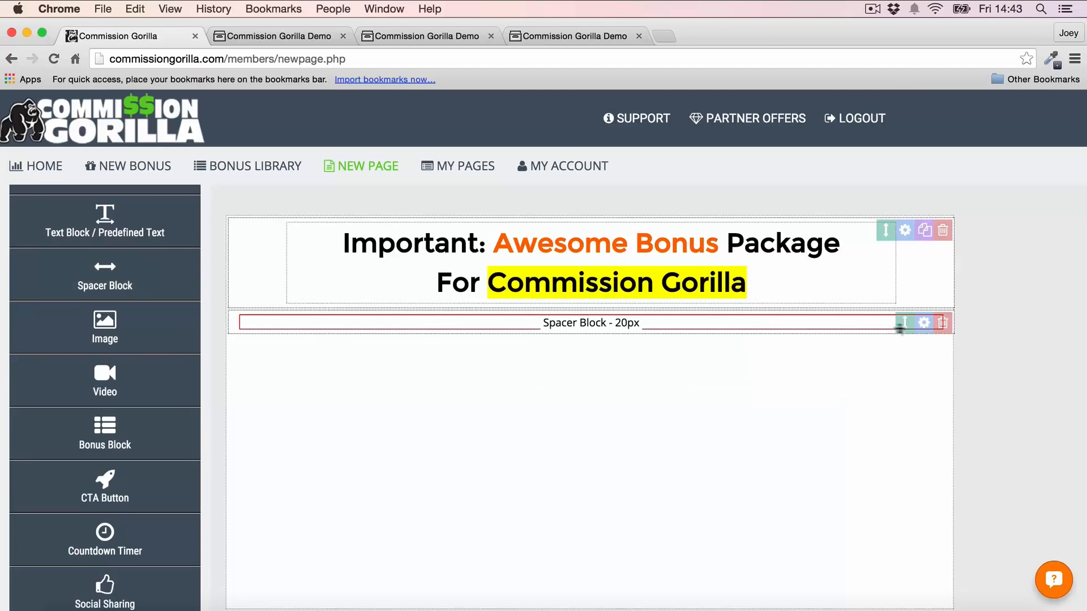
drag(907, 320, 907, 238)
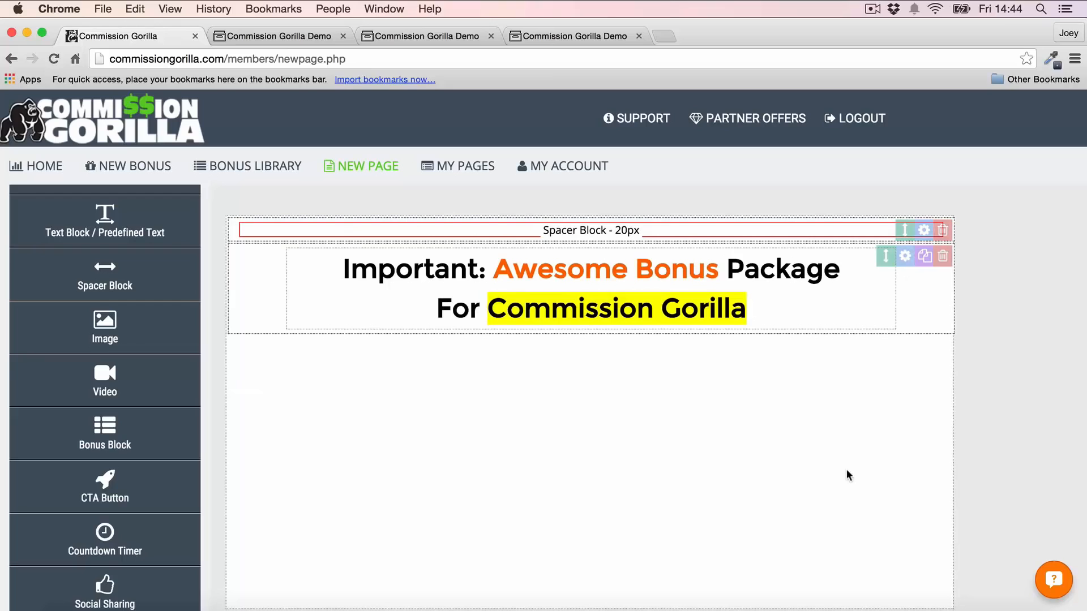
click(919, 230)
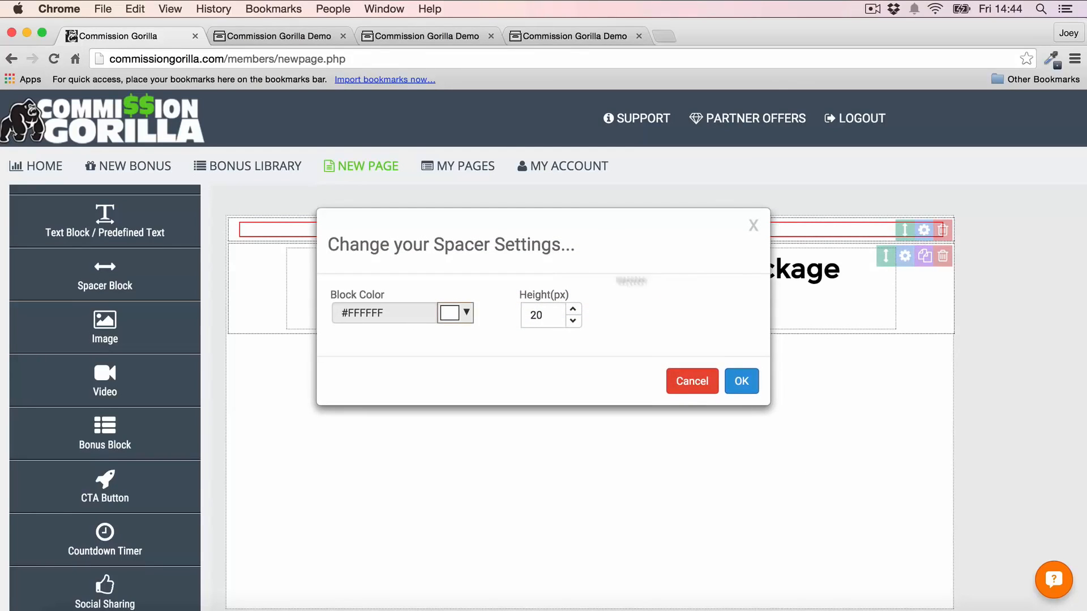
click(574, 310)
double_click(573, 309)
click(741, 381)
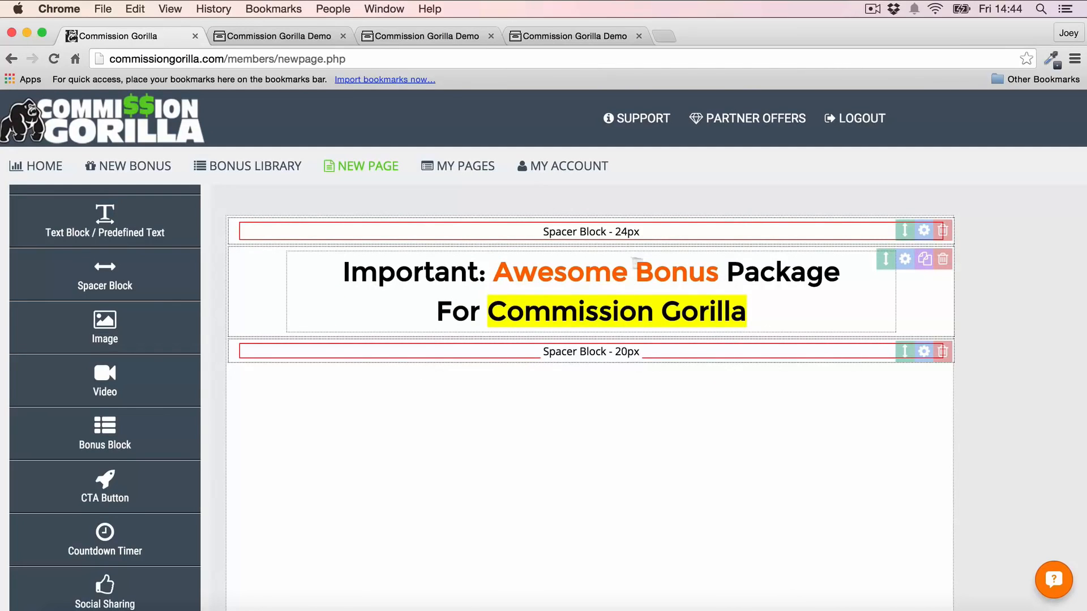
Step: Add a countdown timer block beneath the spacer that follows the headline
scroll(114, 320, up, 3)
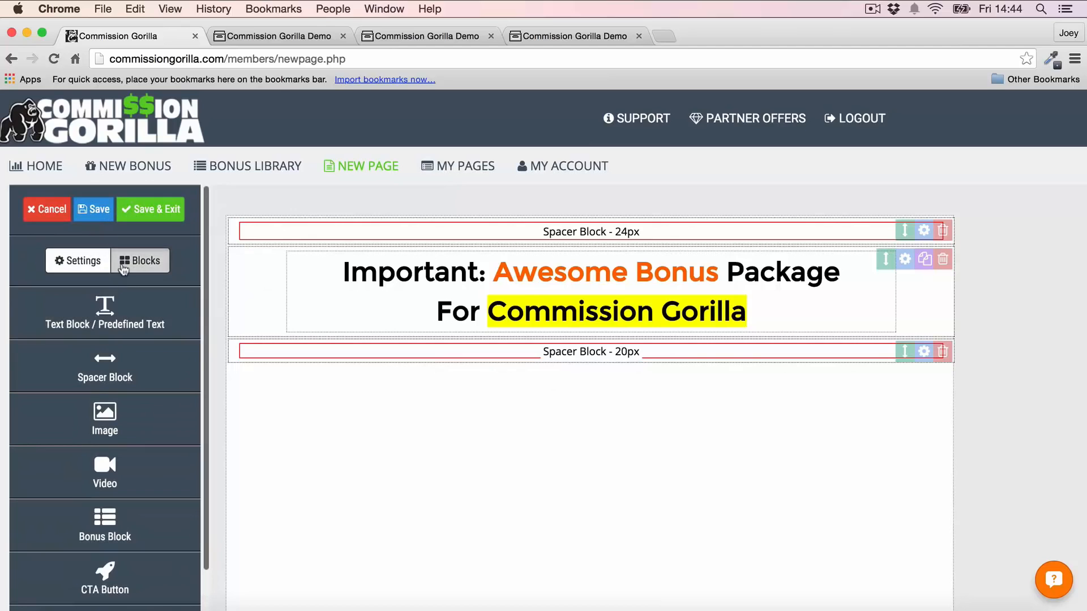
scroll(125, 272, down, 1)
scroll(125, 273, down, 5)
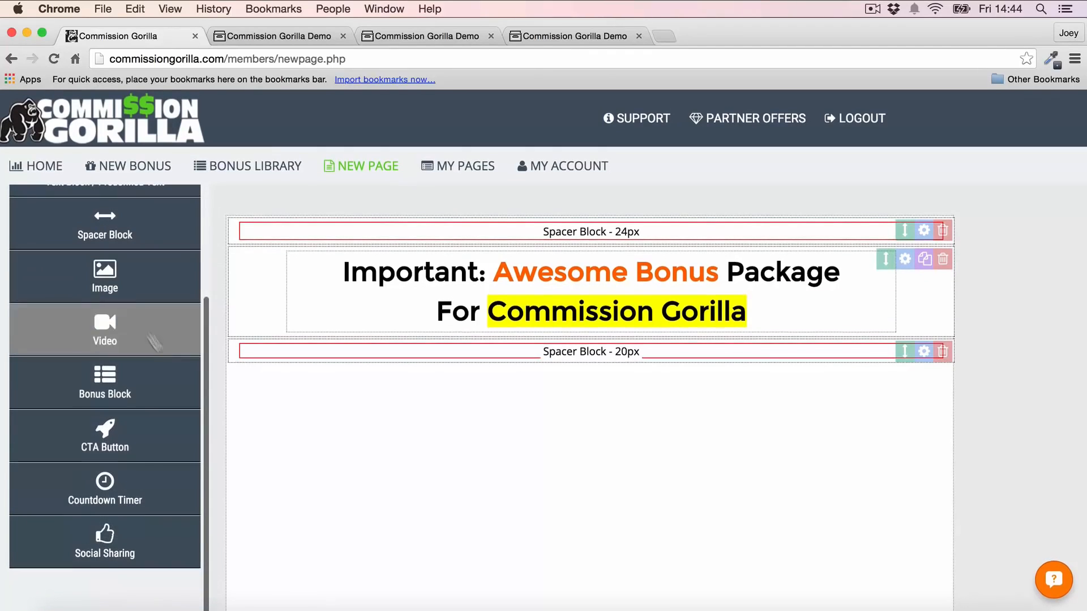
click(111, 494)
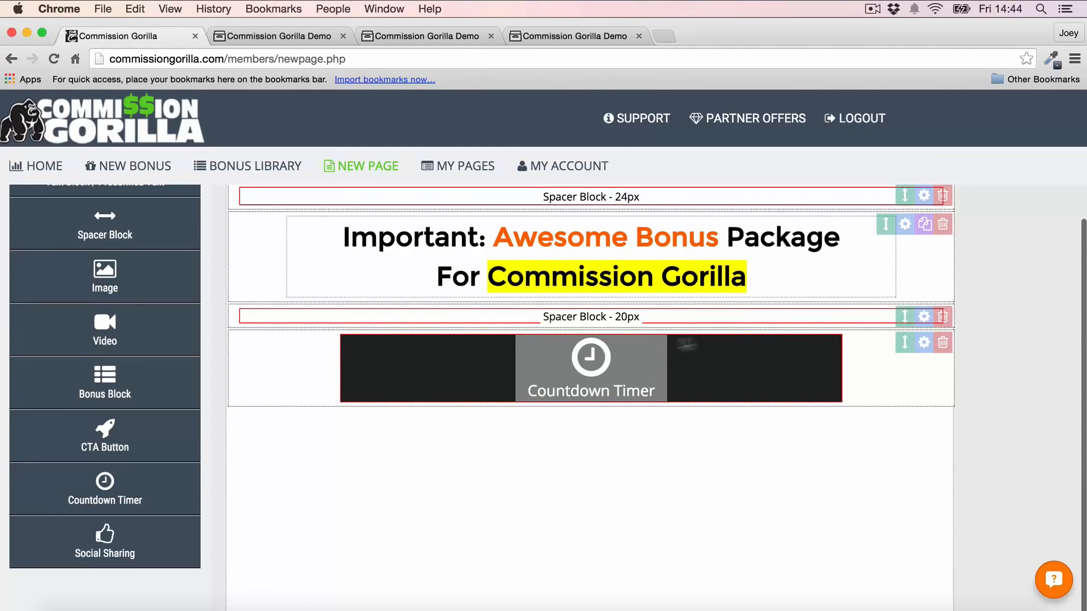
Step: Set the countdown block's block color to black (#000000)
click(646, 376)
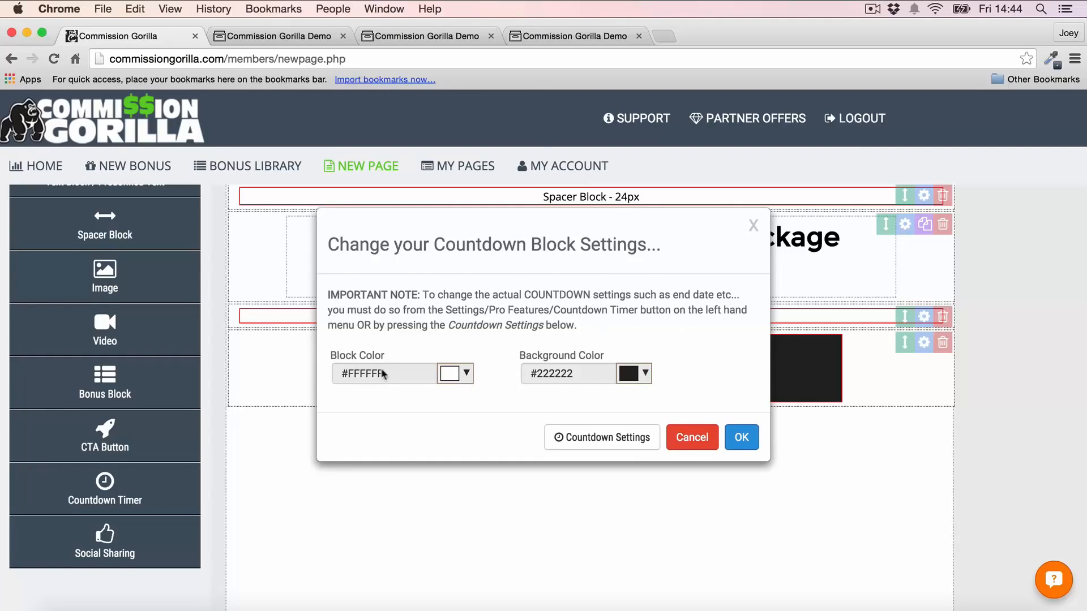
click(457, 376)
click(452, 397)
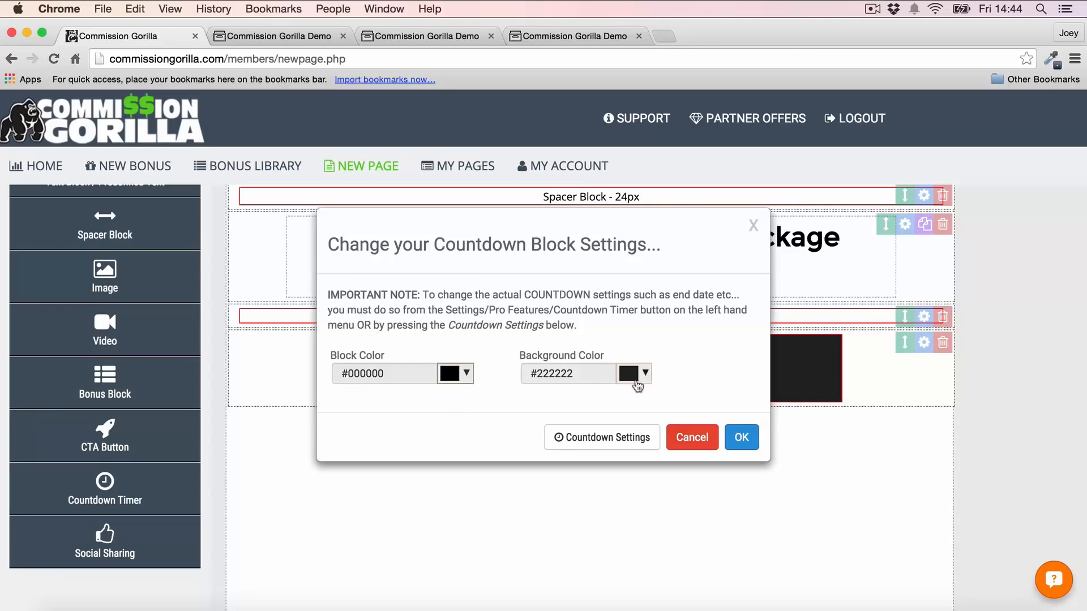
click(742, 439)
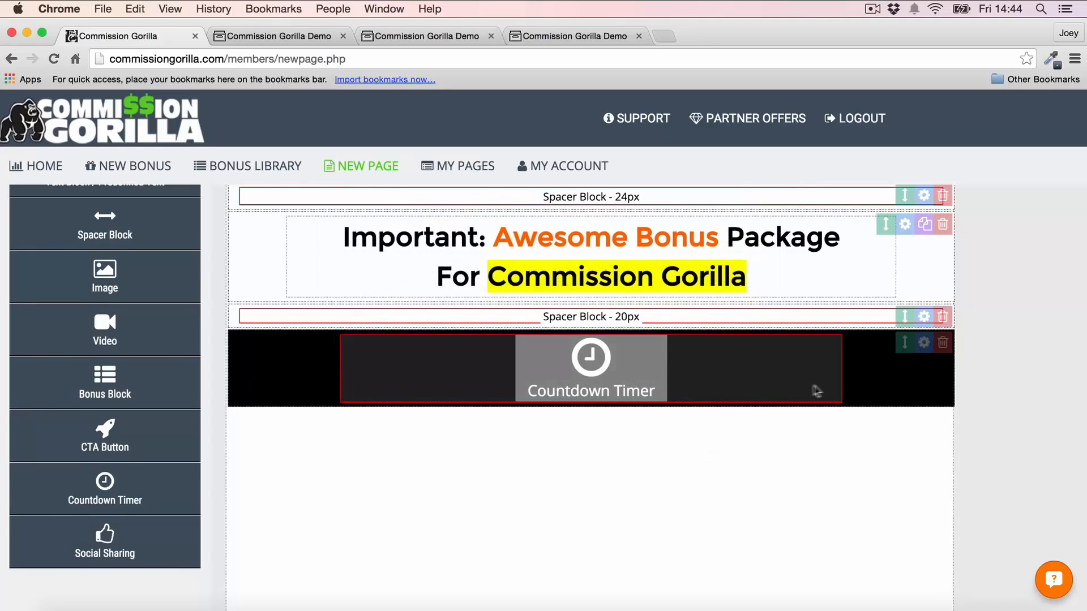
Step: Turn the countdown timer on, ending 11/16/2015 2:32 PM, with digit and label colors set to white (#ffffff)
click(719, 368)
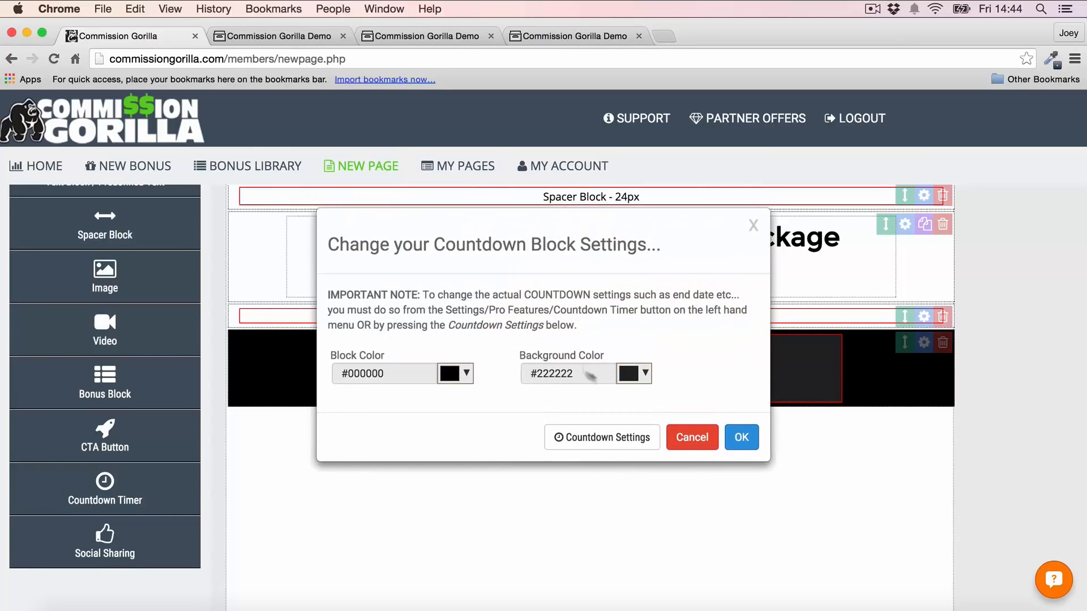
click(622, 438)
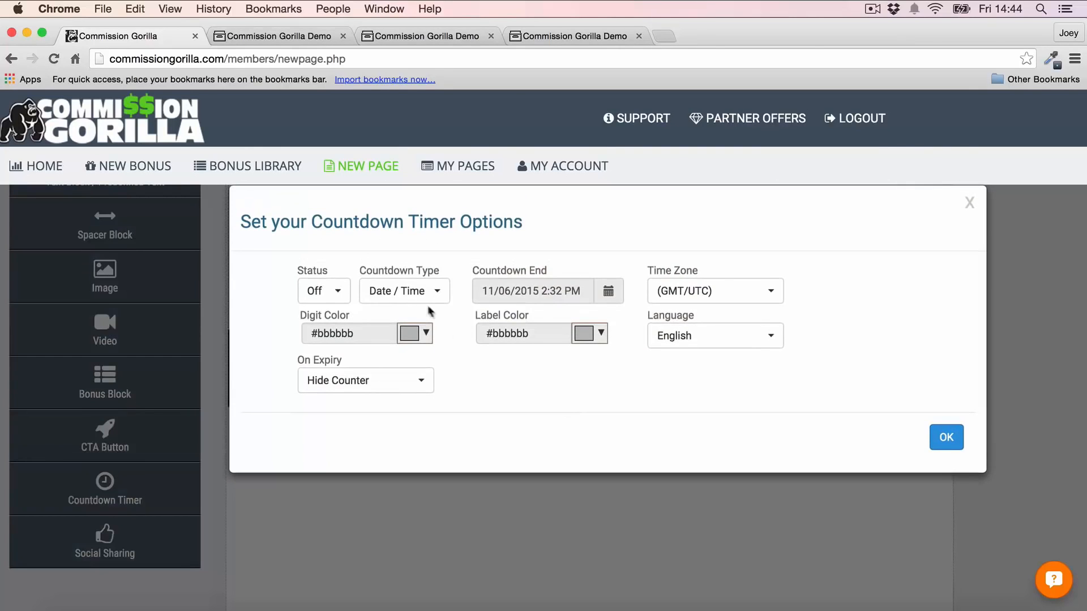
click(615, 295)
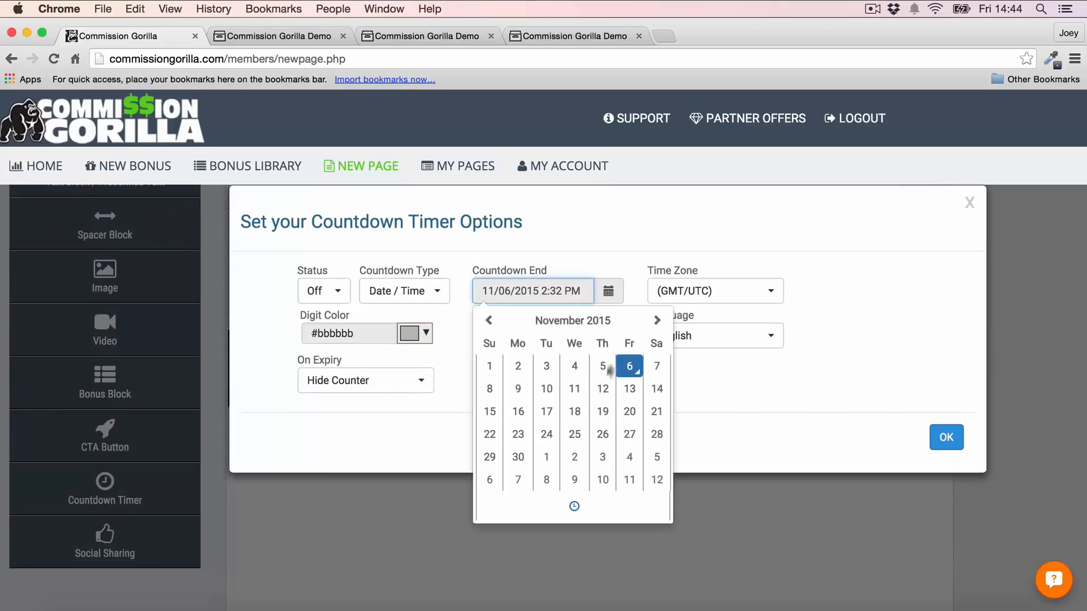
click(518, 412)
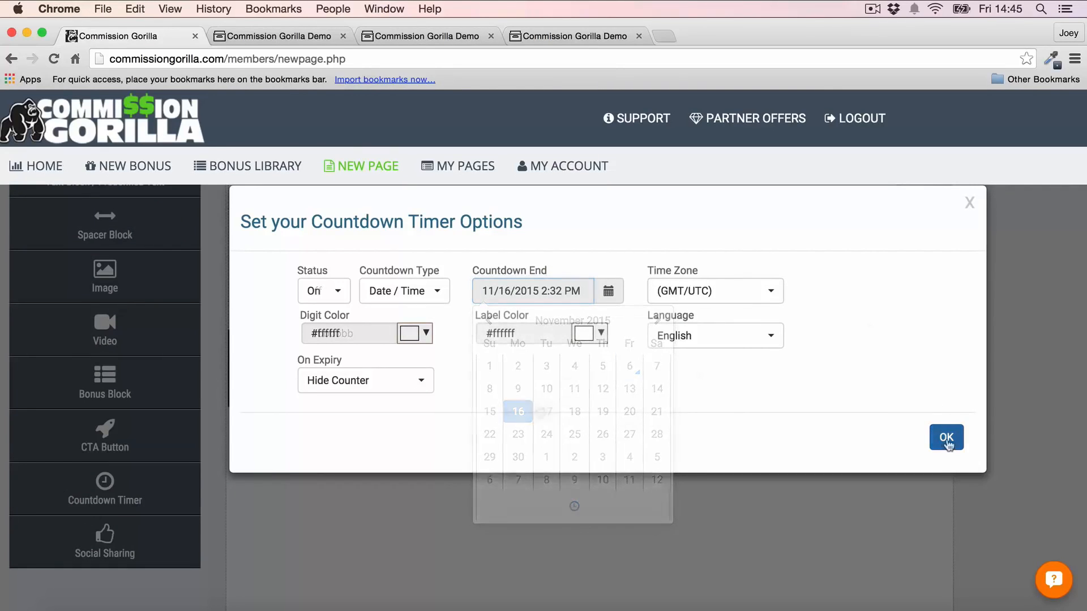
click(946, 439)
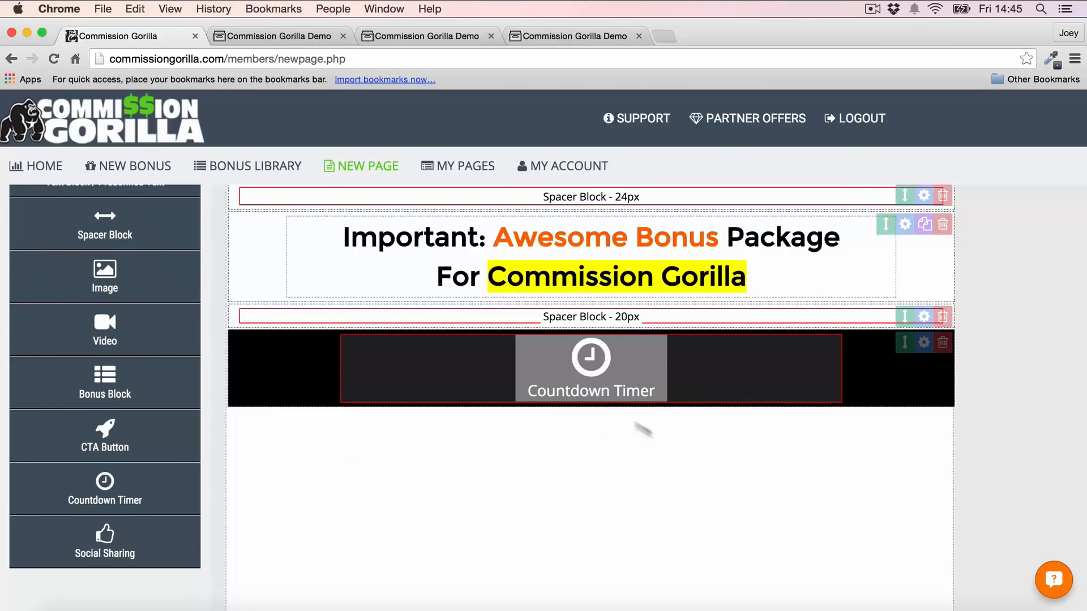
Step: Add a video block beneath the countdown timer
scroll(99, 373, up, 5)
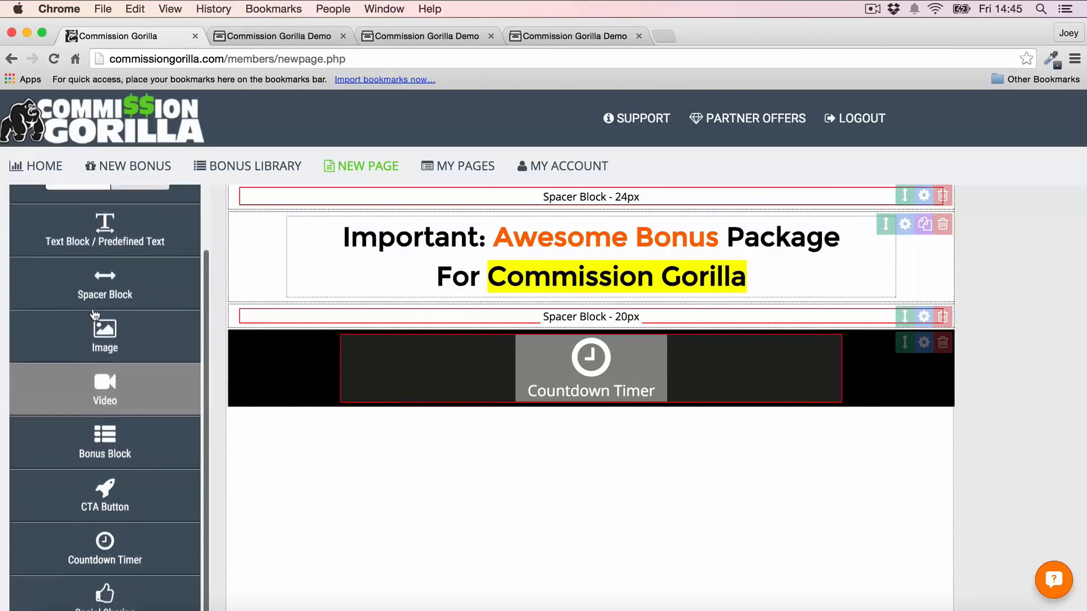
scroll(94, 314, down, 3)
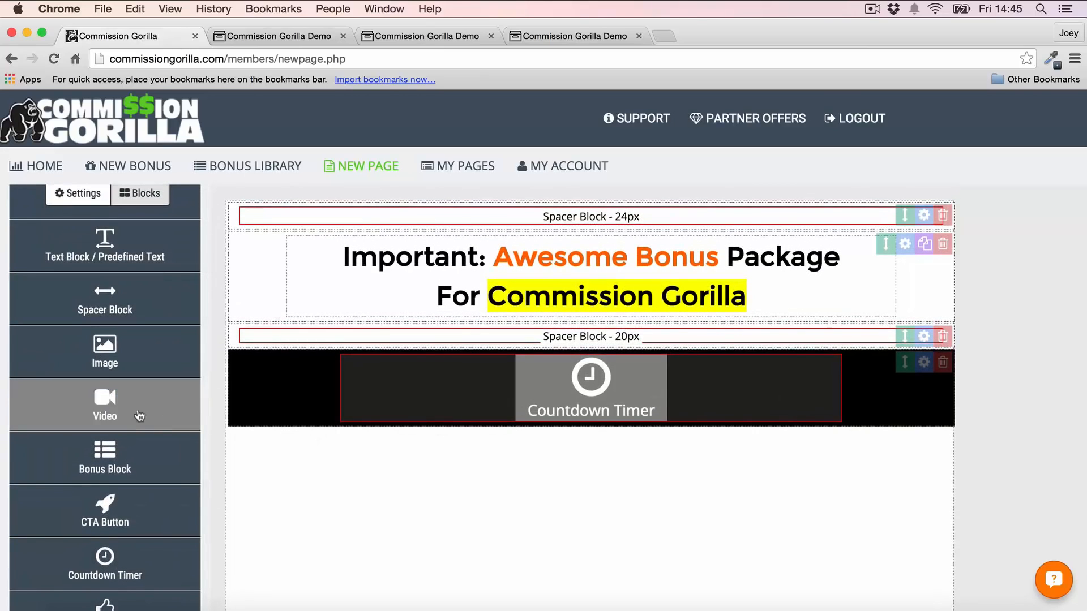
drag(140, 416, 622, 523)
scroll(625, 455, down, 3)
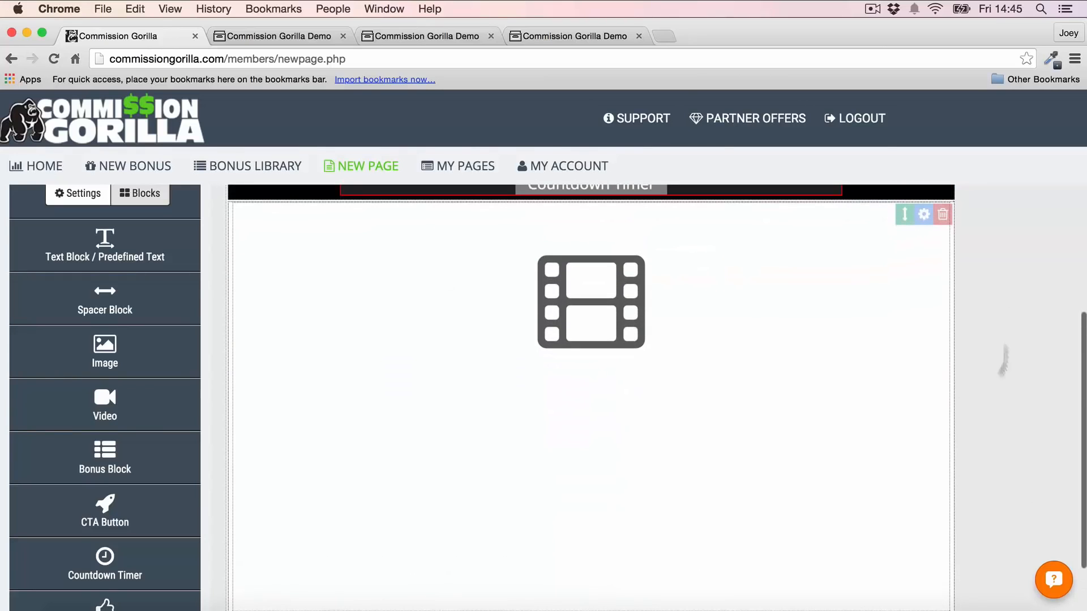
click(606, 303)
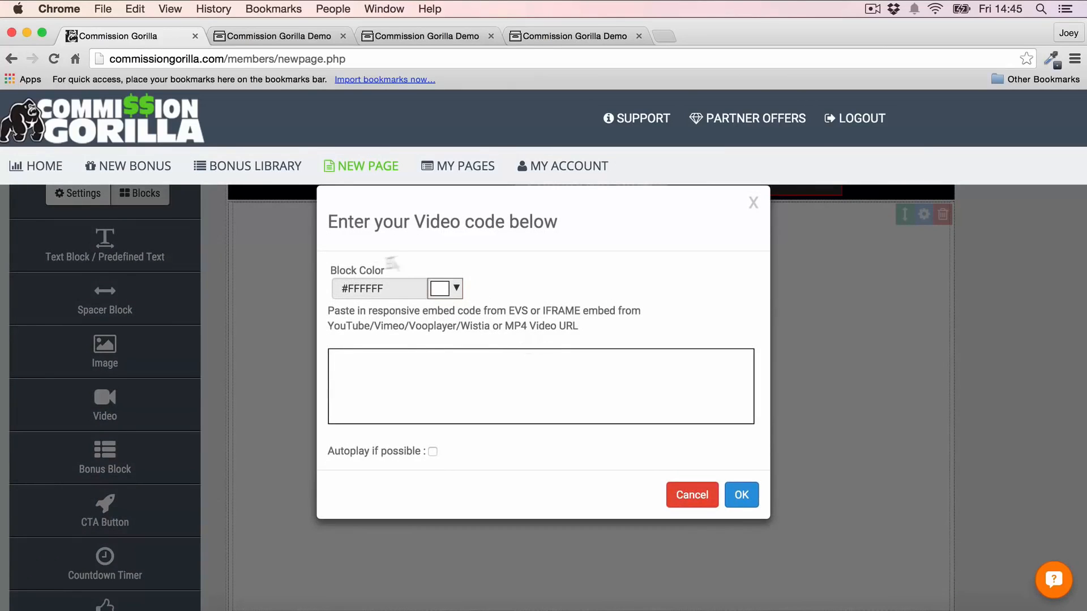
click(514, 380)
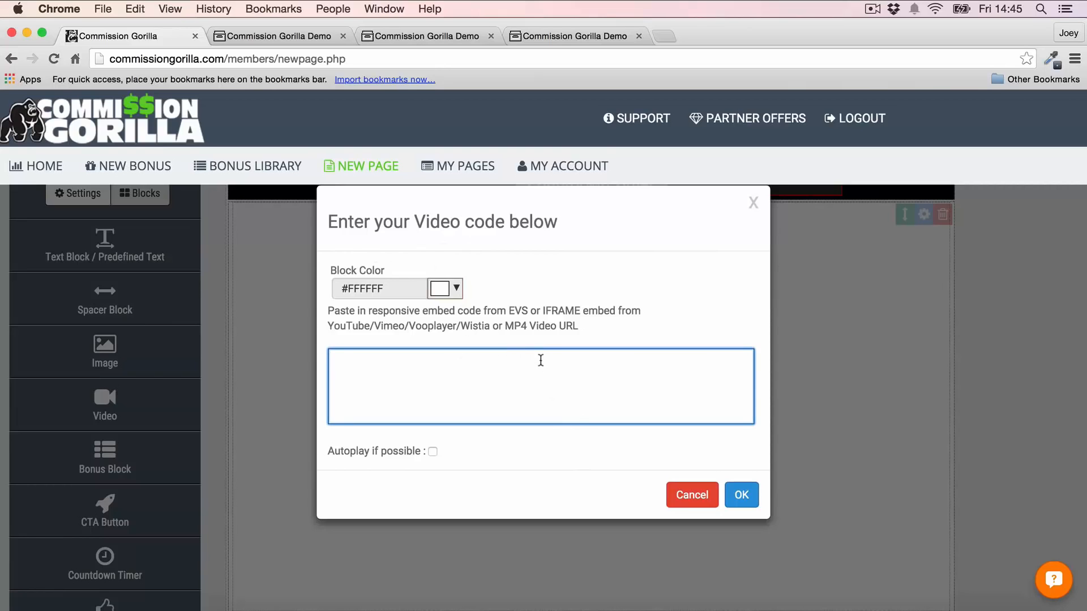
text(<iframe width="560" height="315" src="https://www.youtube.com/embed/9652XA9Qatw" frameborder="0" allowfullscreen></iframe>)
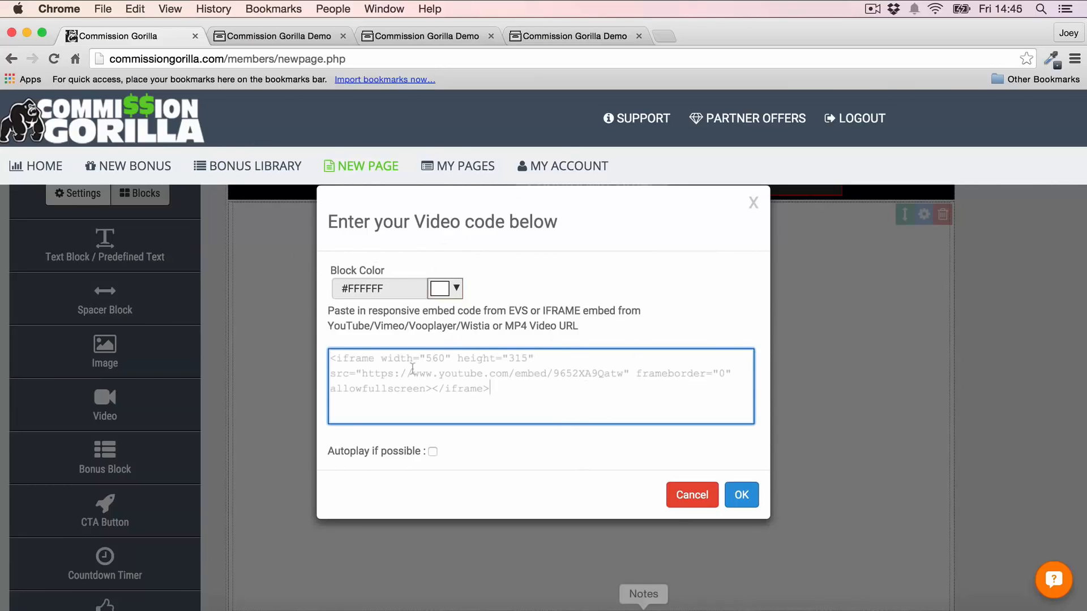
click(727, 495)
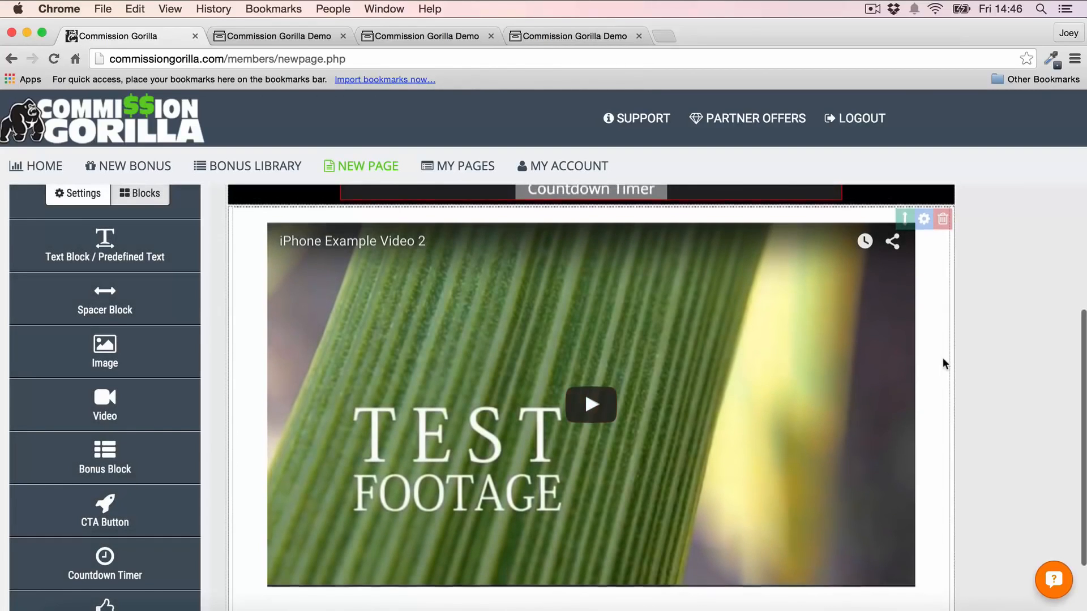
scroll(943, 363, up, 2)
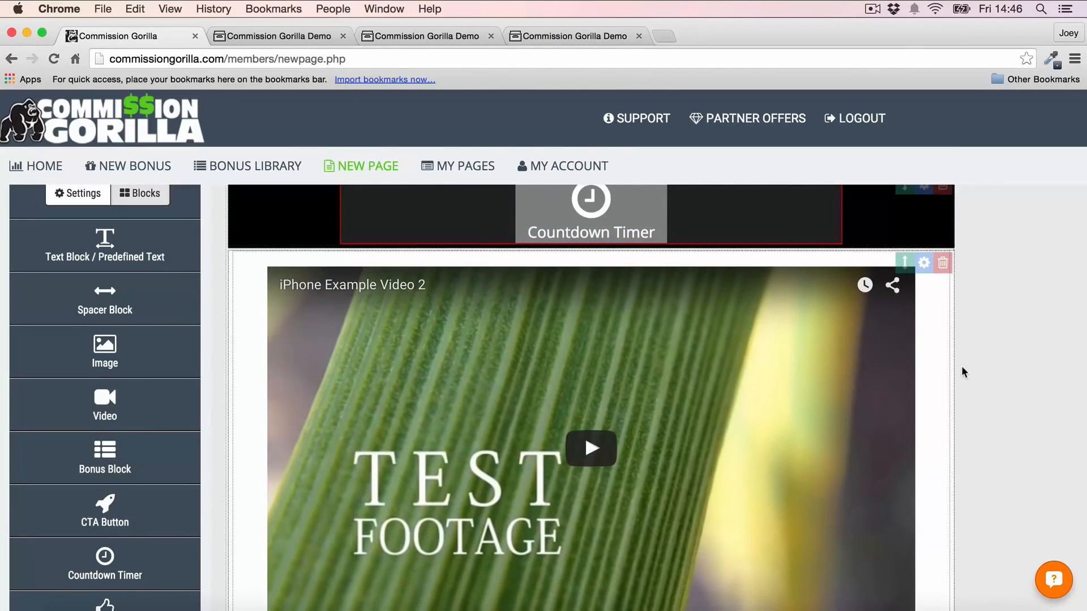
scroll(963, 371, up, 3)
Step: Add a CTA button block beneath the video block
scroll(963, 372, down, 10)
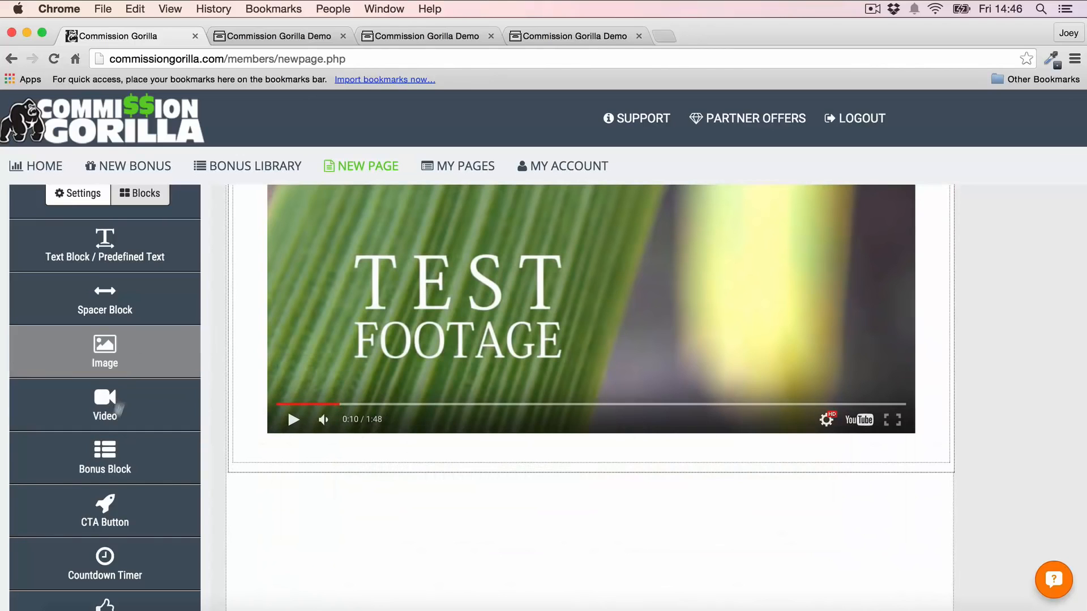
scroll(105, 430, down, 2)
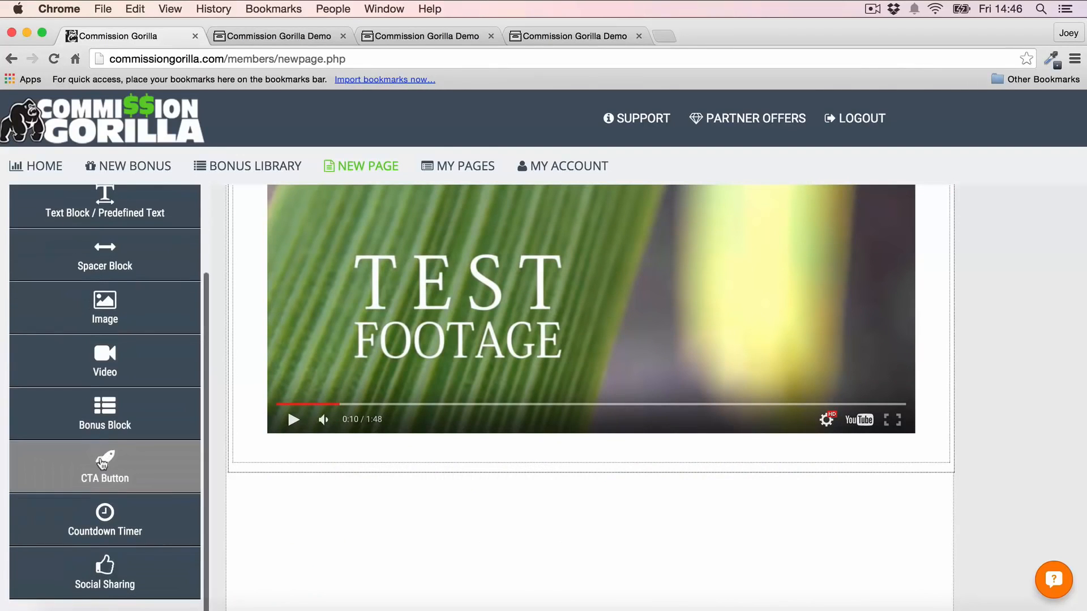
drag(103, 463, 391, 481)
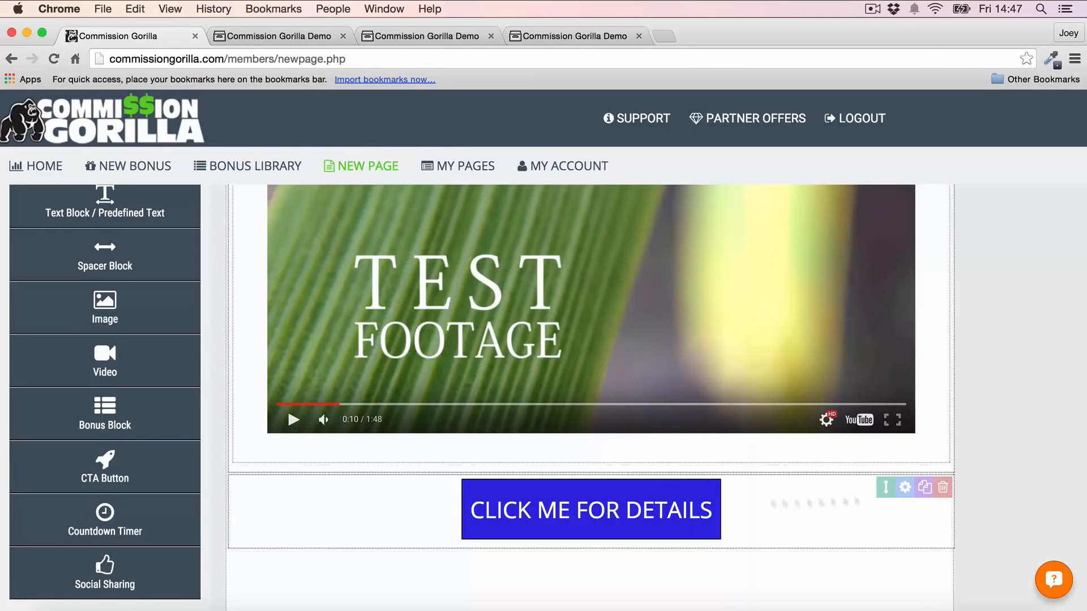
Step: Set the CTA button's font to Montserrat and its main text to "Click Here For Your Bonus Package"
click(905, 487)
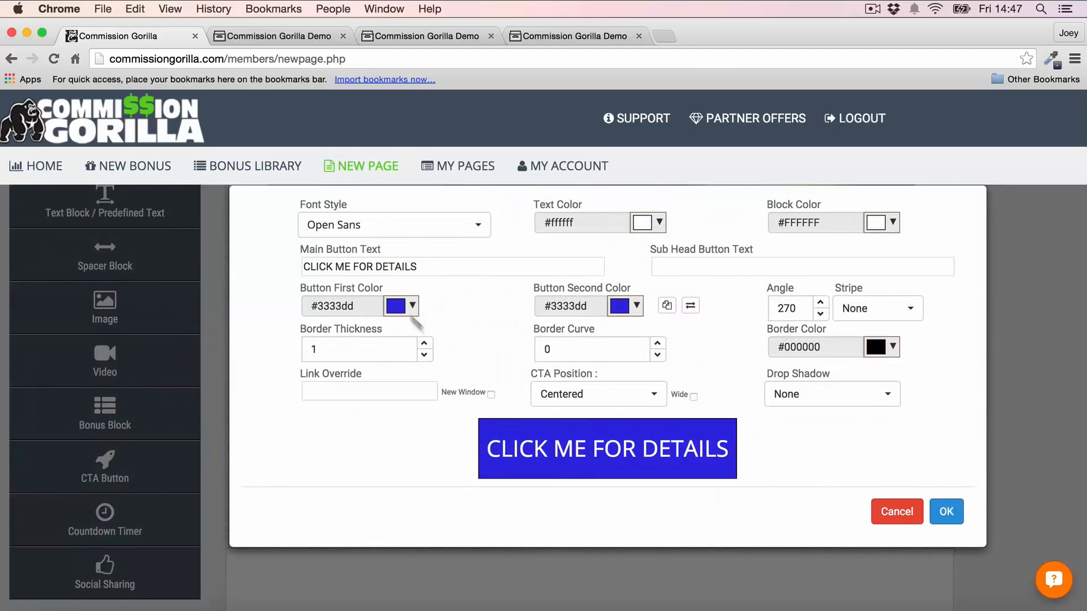
click(385, 227)
scroll(376, 359, down, 5)
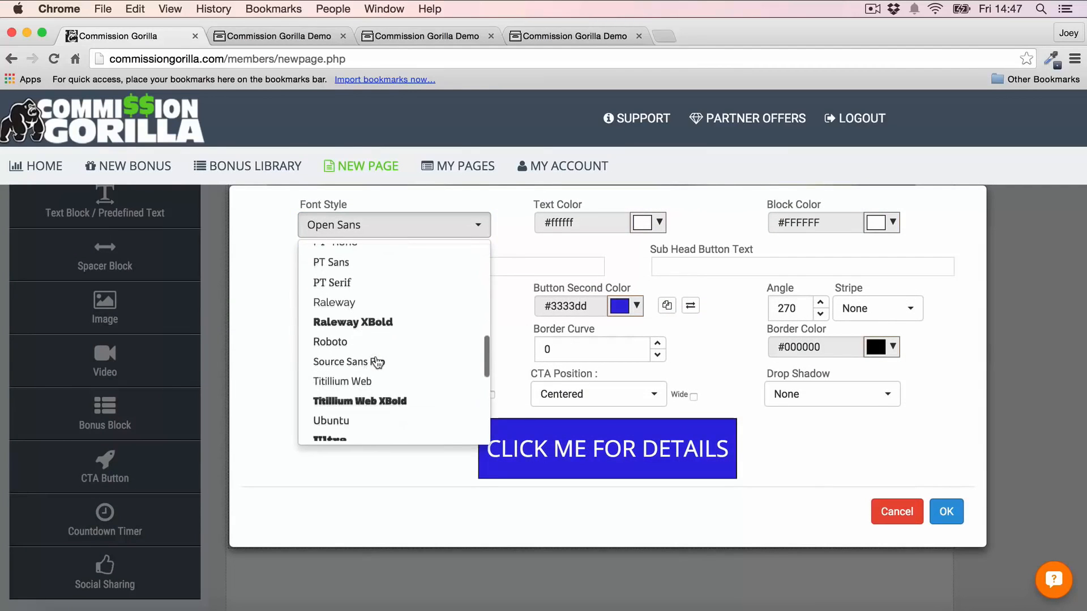
scroll(376, 361, down, 10)
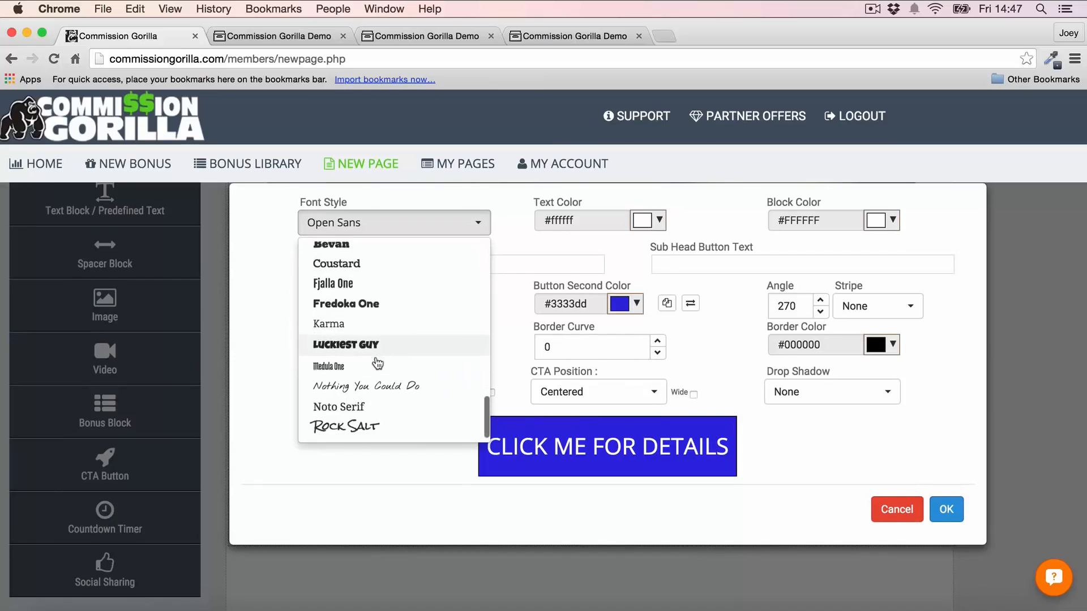
scroll(377, 363, up, 8)
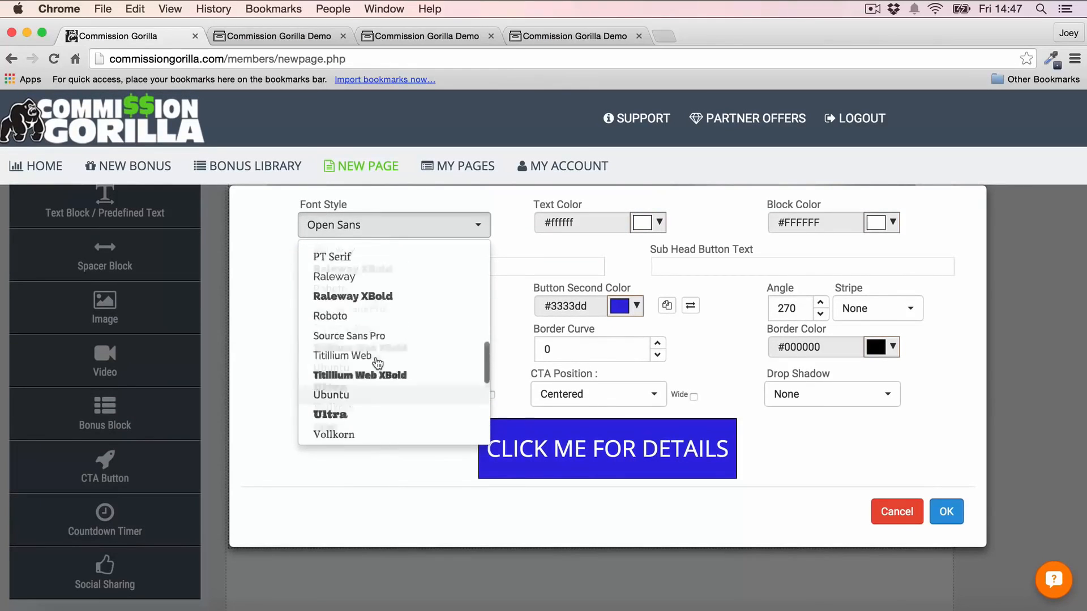
scroll(377, 363, up, 4)
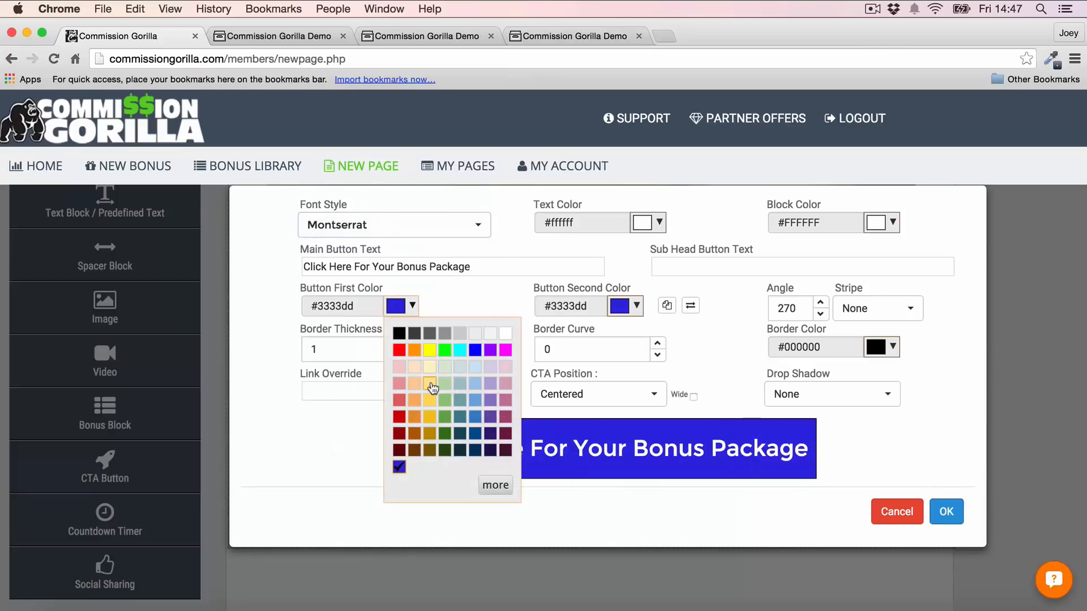
Step: Give the CTA button a yellow gradient with first color #ffe599 and second color #f1c232
click(430, 385)
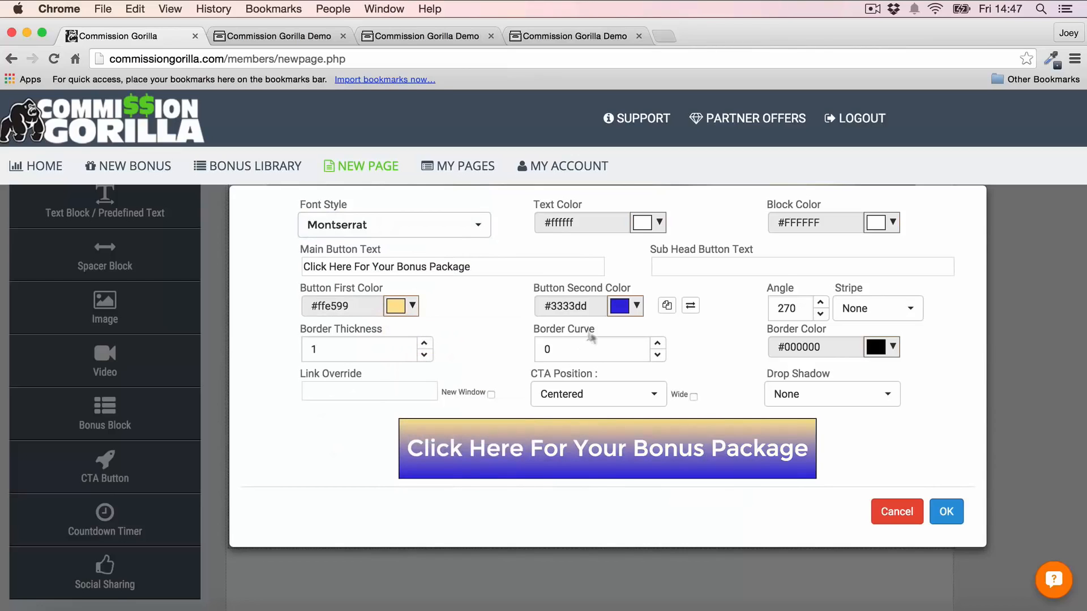
click(625, 306)
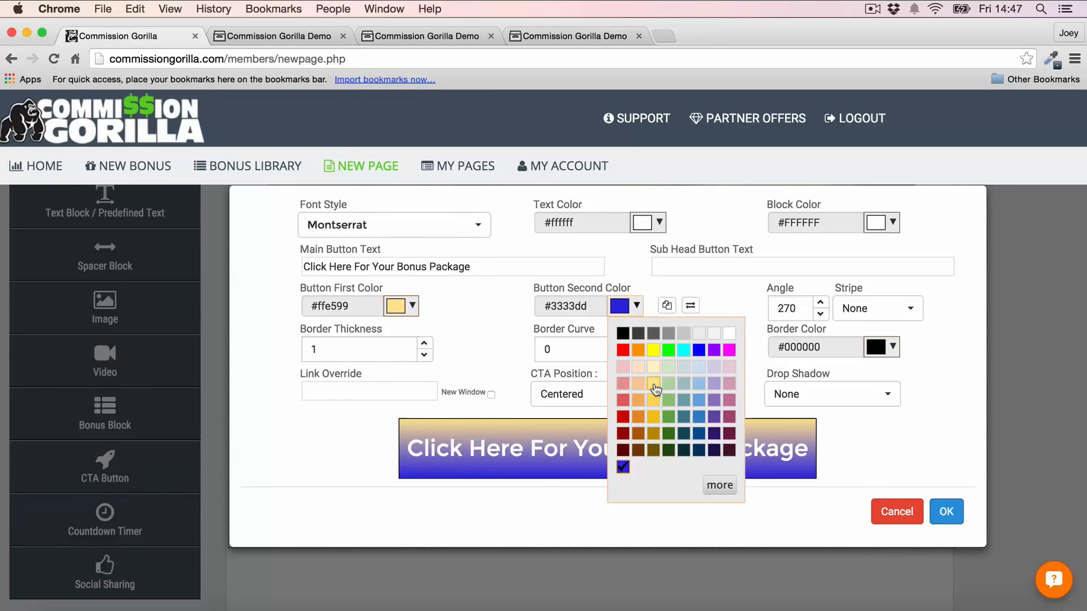
click(654, 386)
click(625, 305)
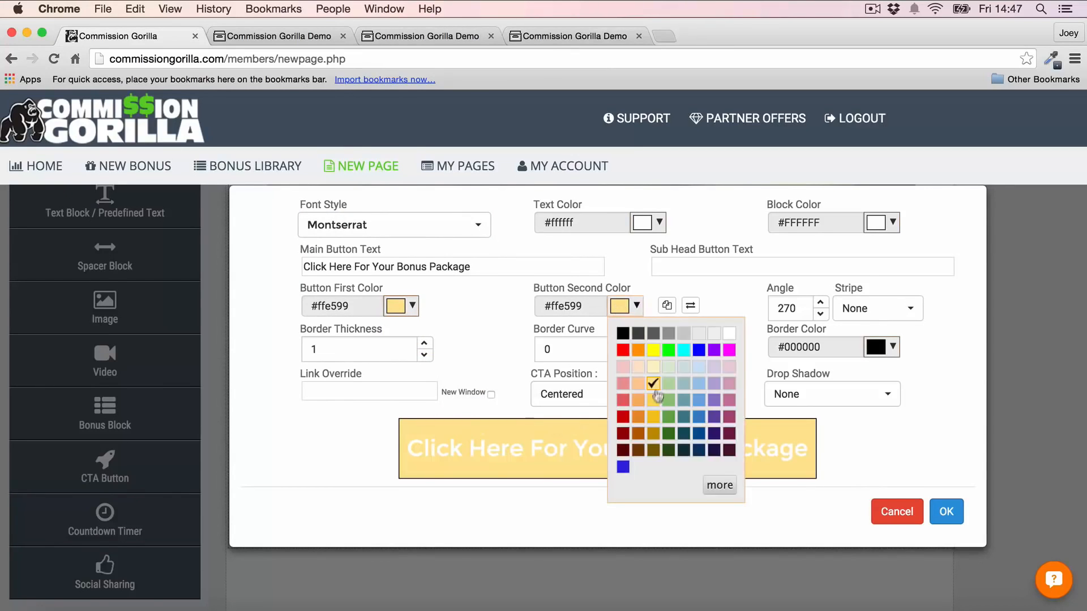
click(653, 416)
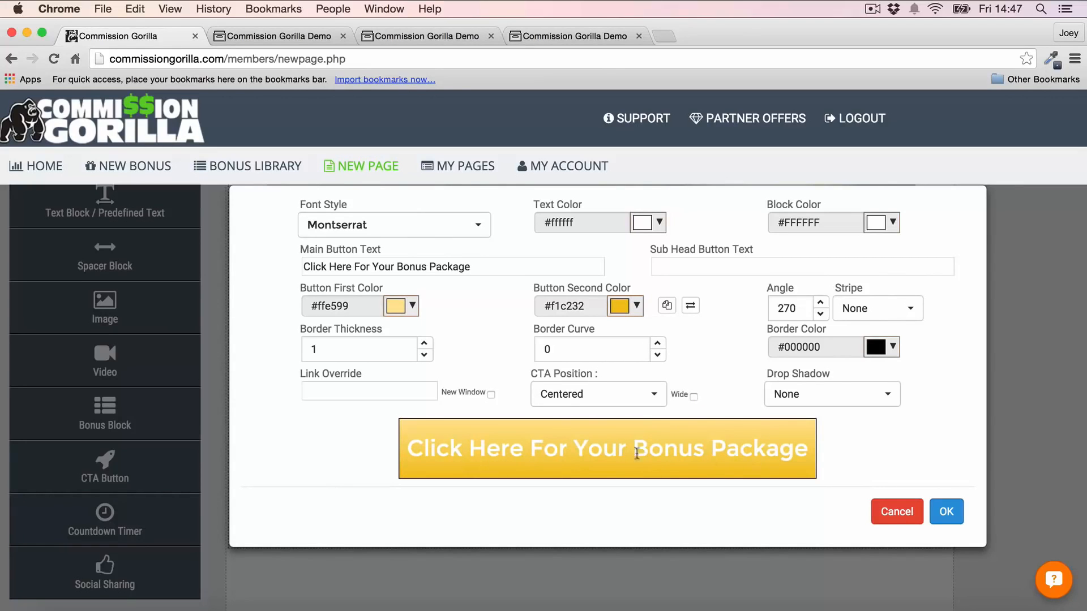
Step: Style the CTA button with black text (#000000), border thickness 2, border curve 10 and border color #bf9000, and make it wide
click(658, 222)
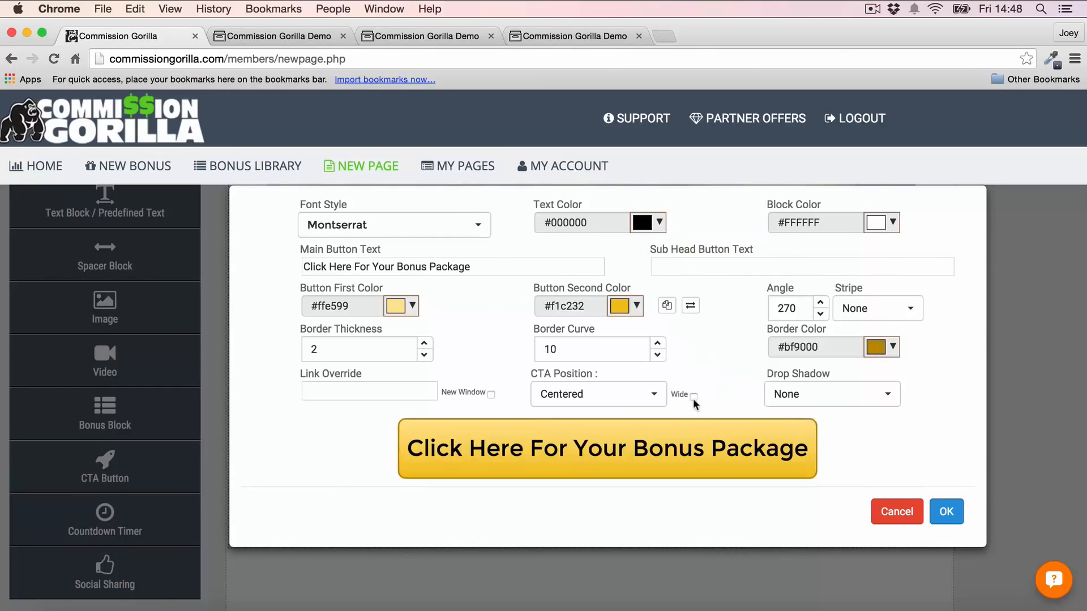
click(946, 511)
scroll(866, 309, down, 2)
scroll(875, 287, up, 2)
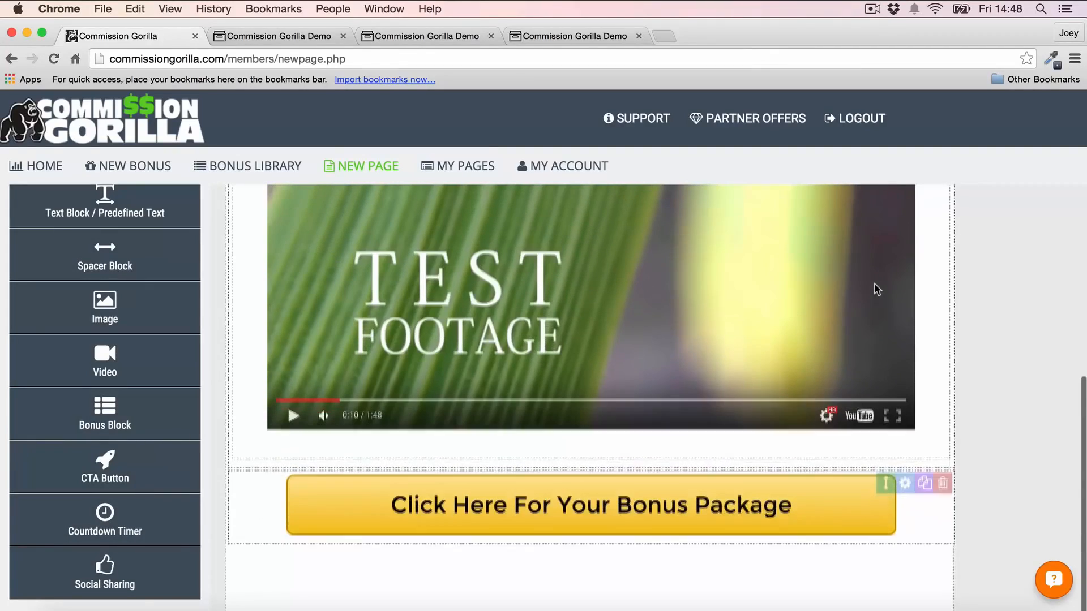
Step: Review how the headline, countdown timer, video and button blocks look together on the page
scroll(834, 364, up, 2)
scroll(834, 364, up, 5)
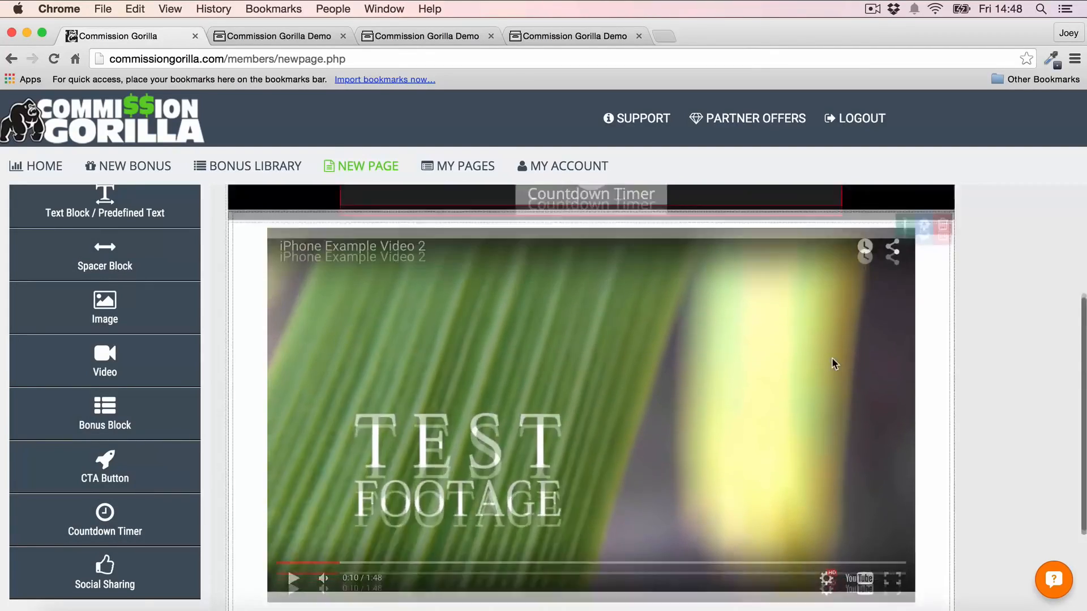
scroll(834, 364, down, 3)
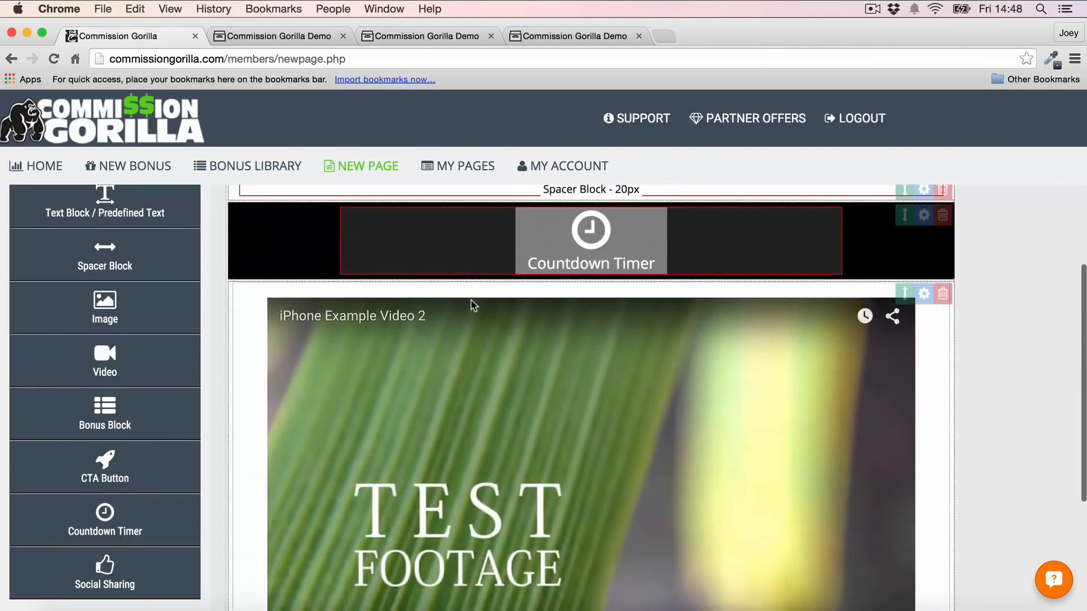
scroll(973, 396, down, 4)
scroll(973, 395, up, 5)
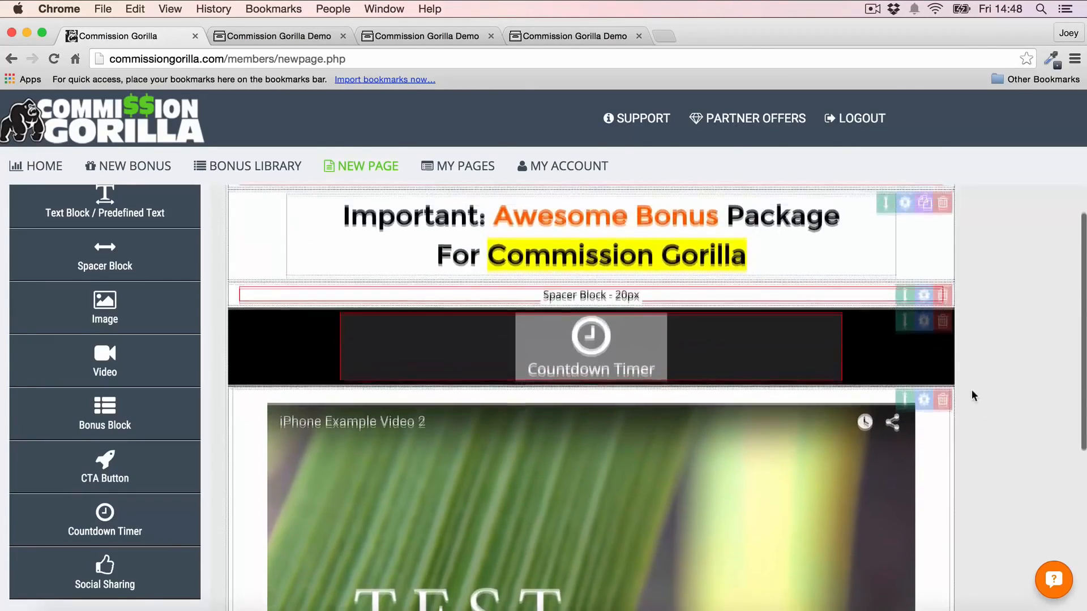
scroll(973, 395, down, 1)
scroll(973, 396, up, 2)
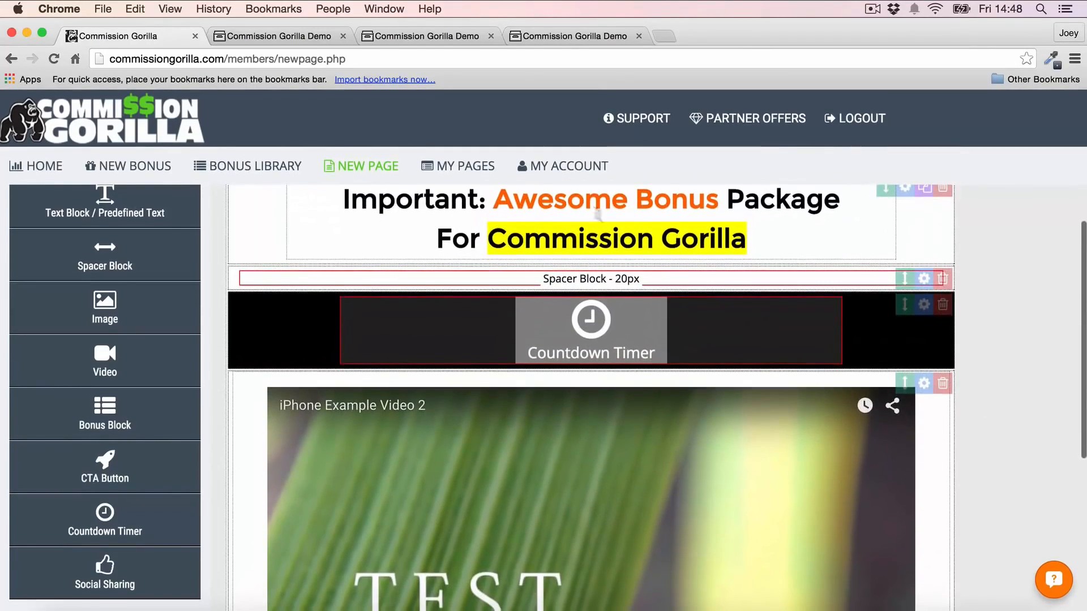
scroll(894, 356, down, 1)
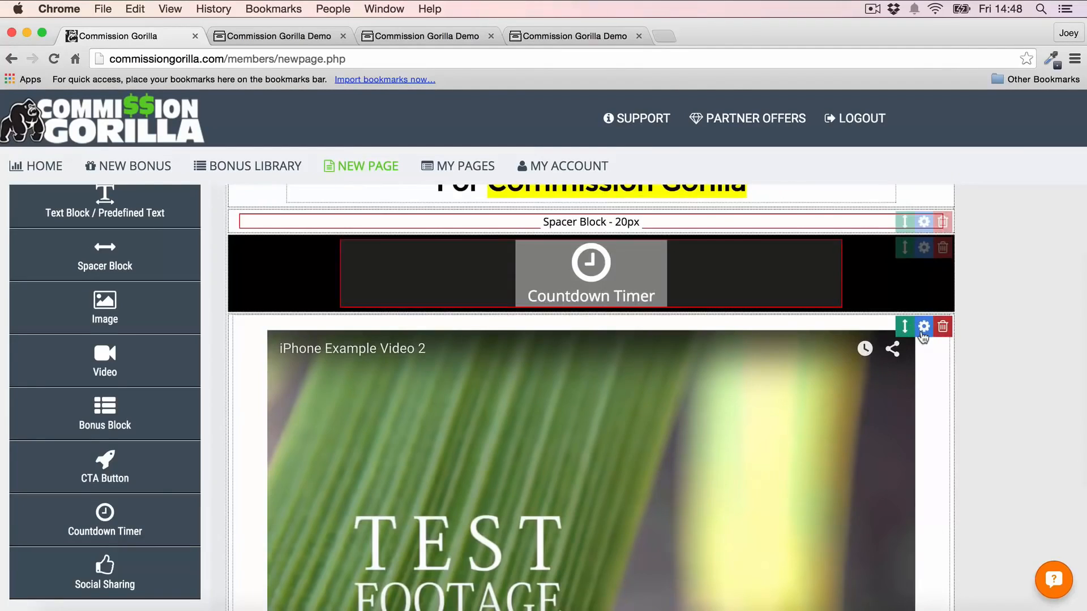
Step: Set the video block's block color to orange (#ff9900) and enable autoplay for the video
click(923, 329)
click(456, 290)
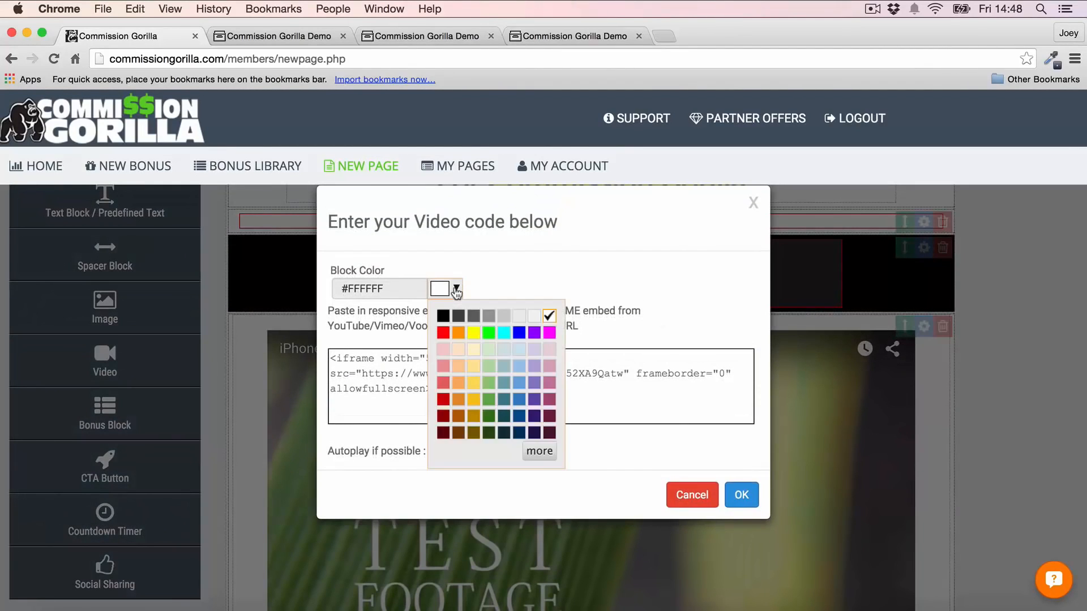
click(458, 332)
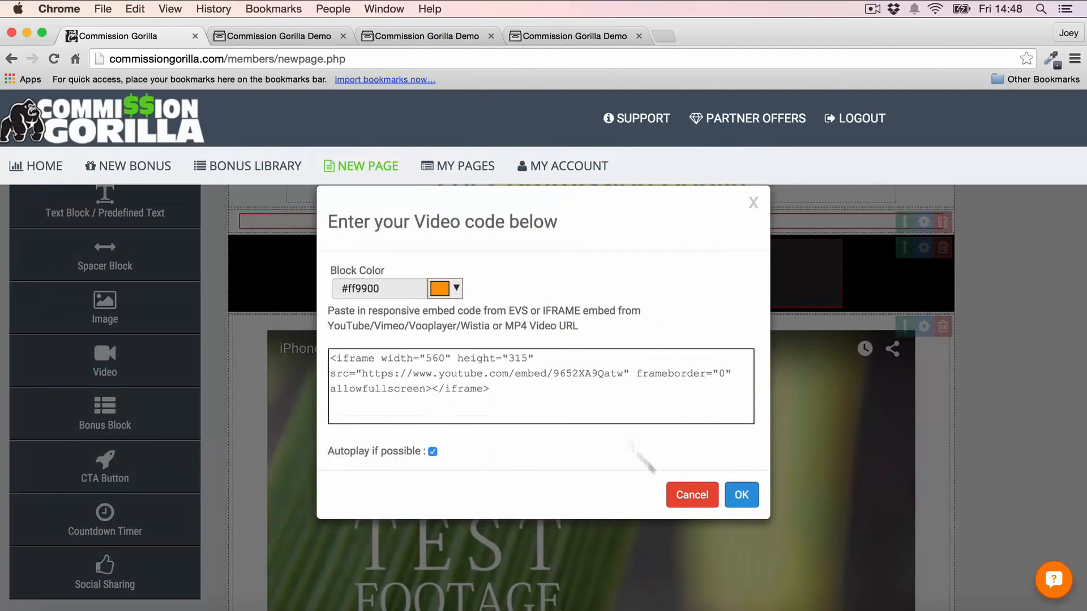
click(740, 494)
scroll(979, 373, up, 2)
scroll(979, 373, down, 3)
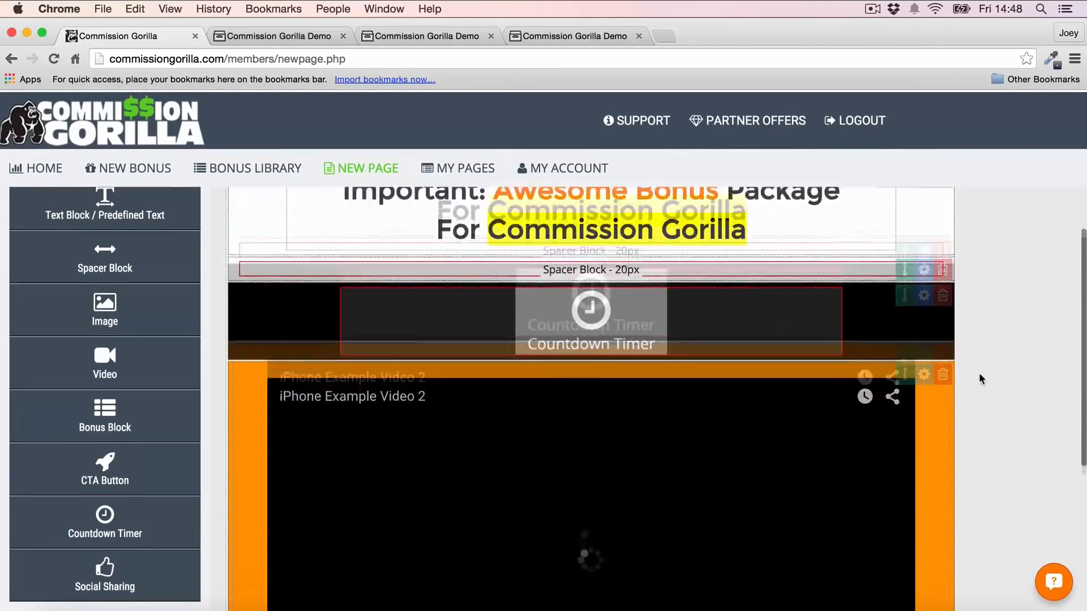
Step: Set the CTA button block's block color to orange (#ff9900)
scroll(980, 379, down, 3)
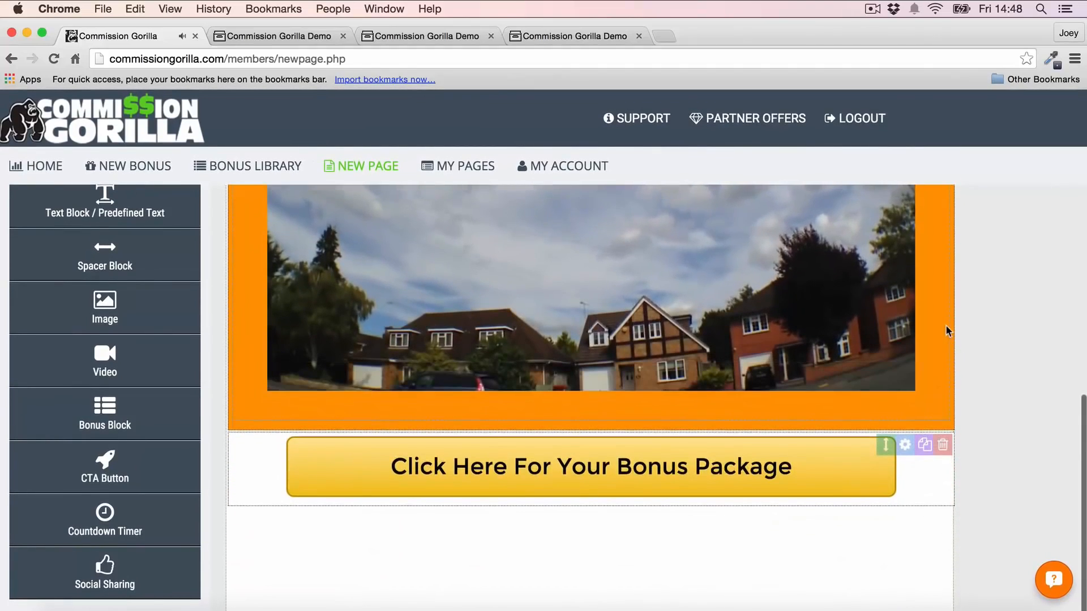
scroll(1012, 324, down, 2)
click(904, 394)
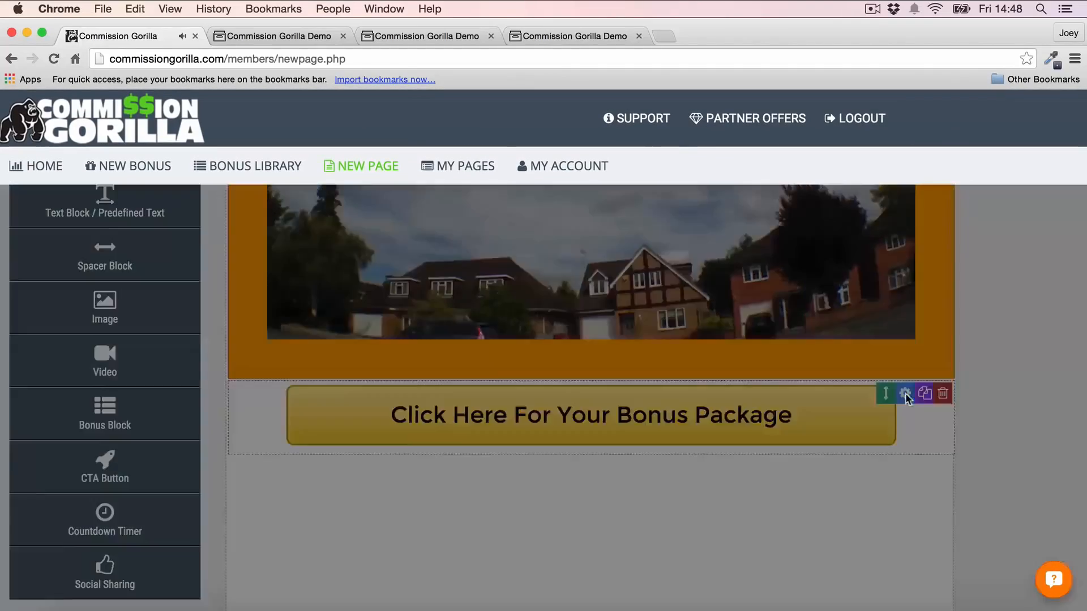
click(876, 229)
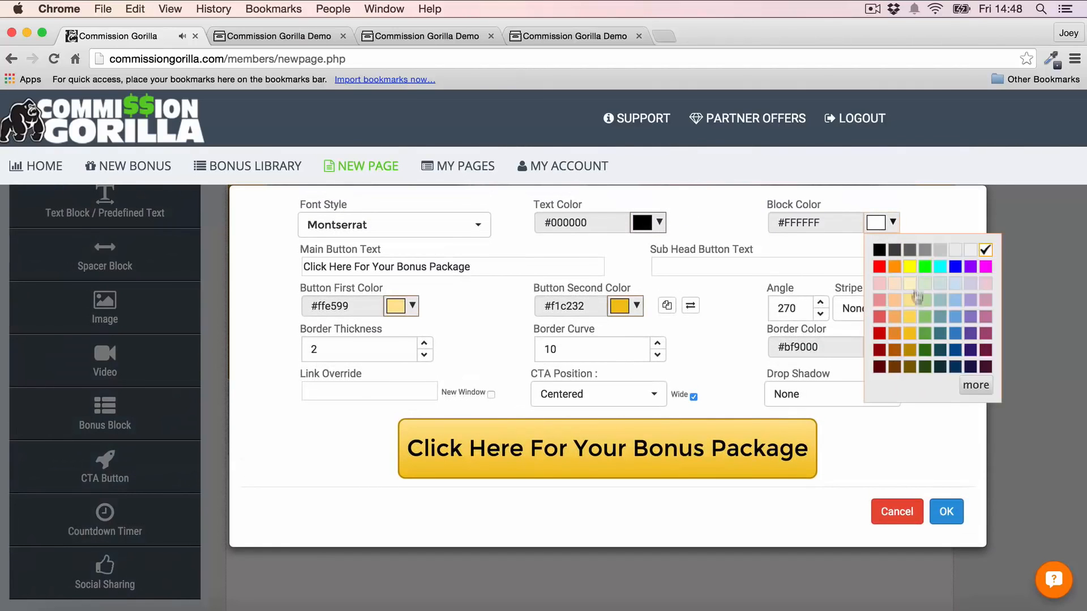
click(894, 267)
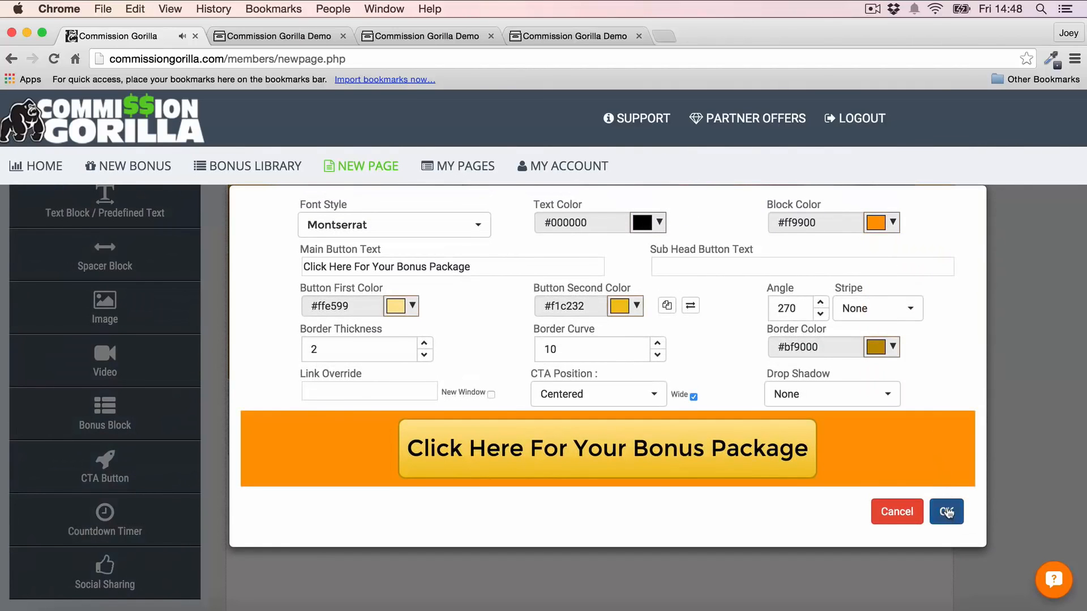
click(946, 512)
scroll(965, 274, up, 5)
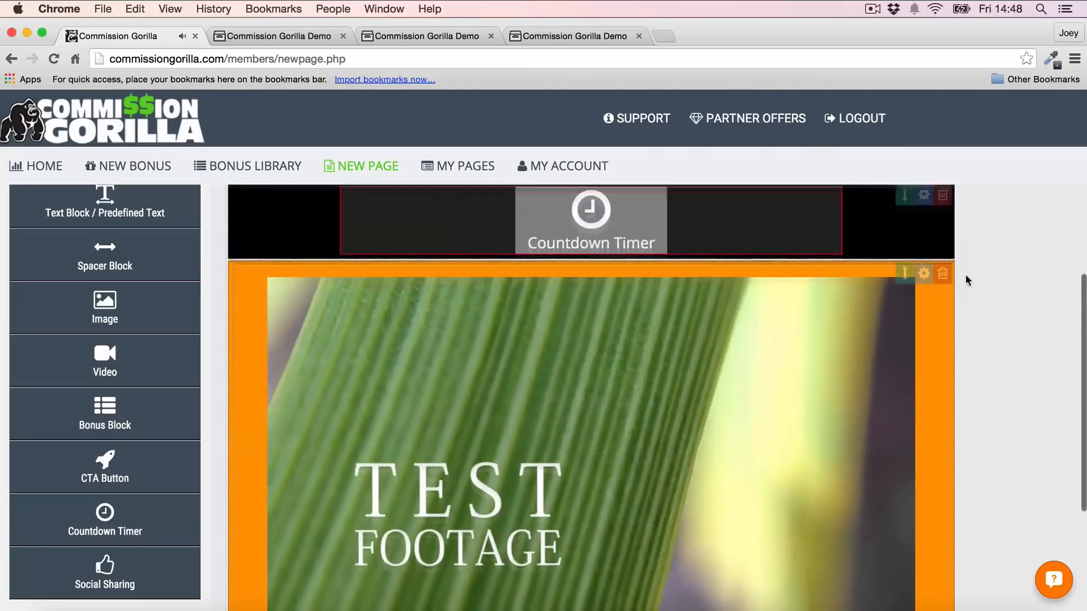
Step: Restyle the CTA button with a blue gradient, white button text and a light border
scroll(766, 349, down, 6)
scroll(767, 349, up, 1)
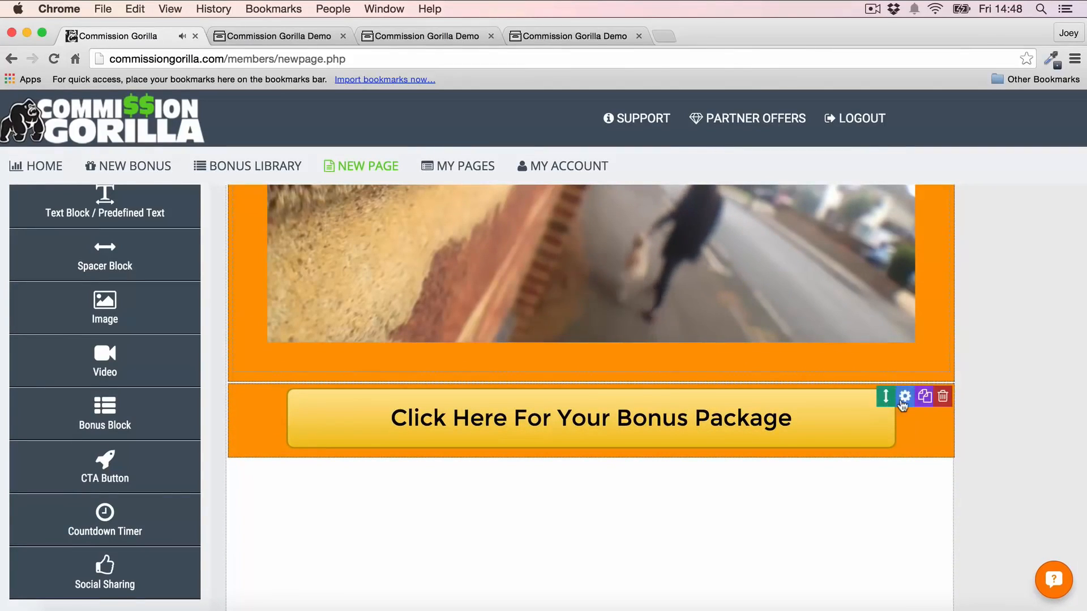
click(903, 396)
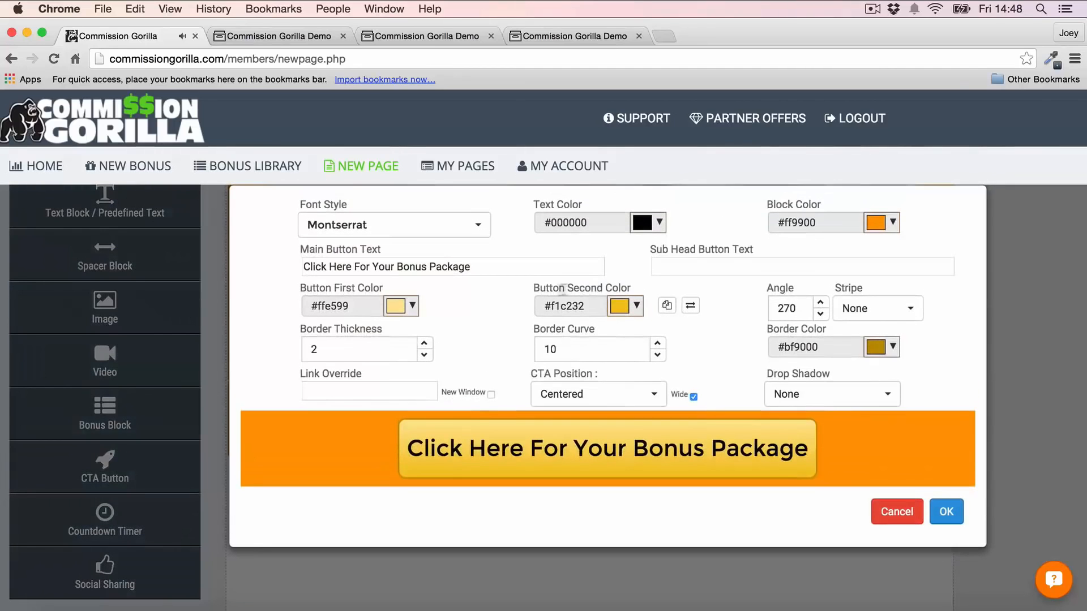
click(404, 309)
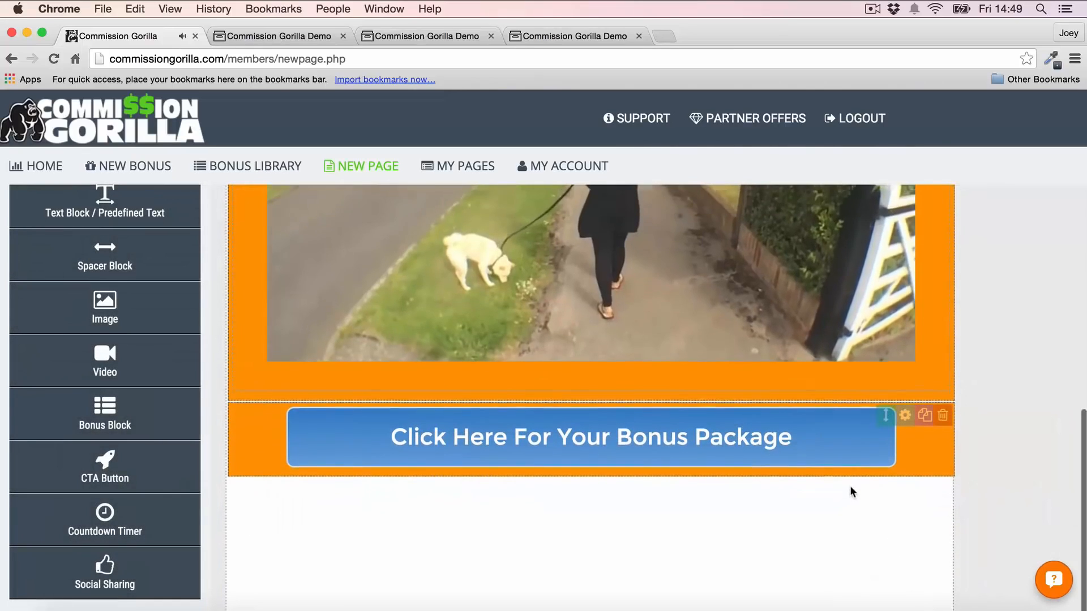
Step: Check how the restyled CTA button fits with the headline, countdown timer and orange video block
scroll(850, 491, up, 2)
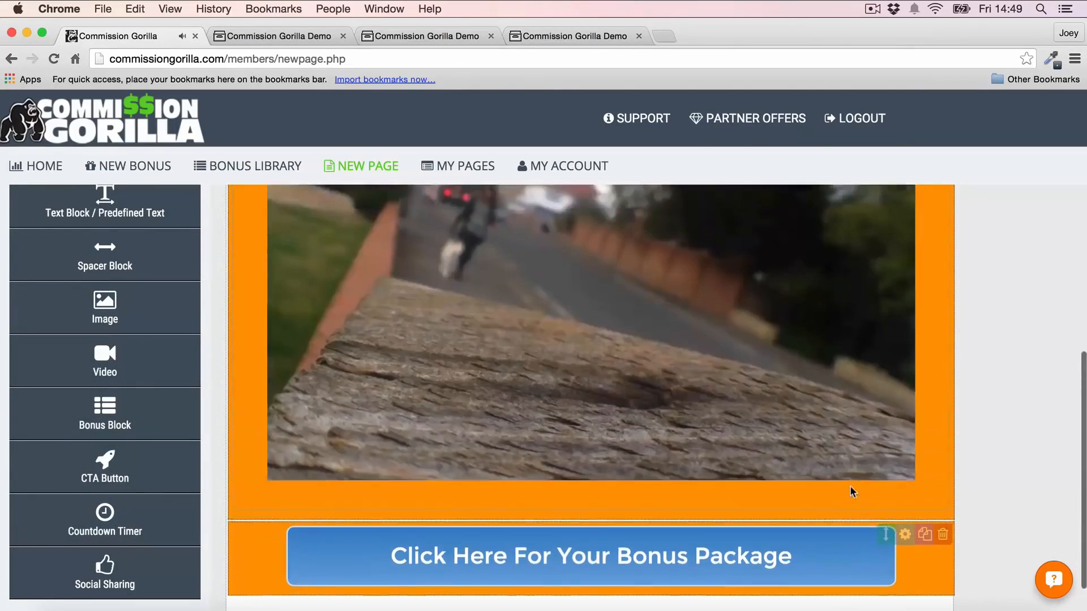
scroll(850, 492, up, 5)
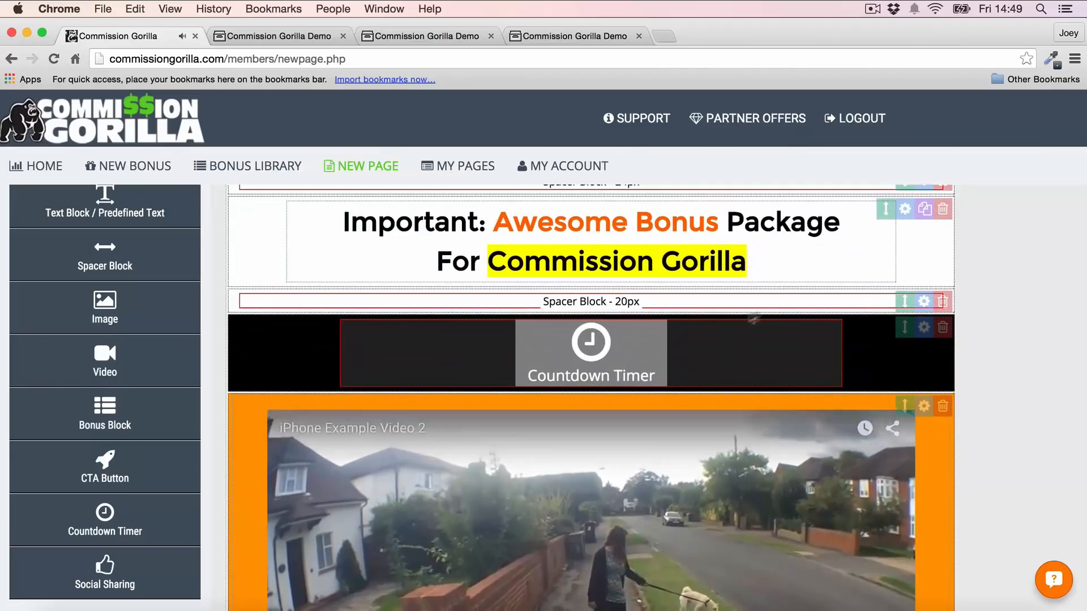
scroll(955, 290, down, 3)
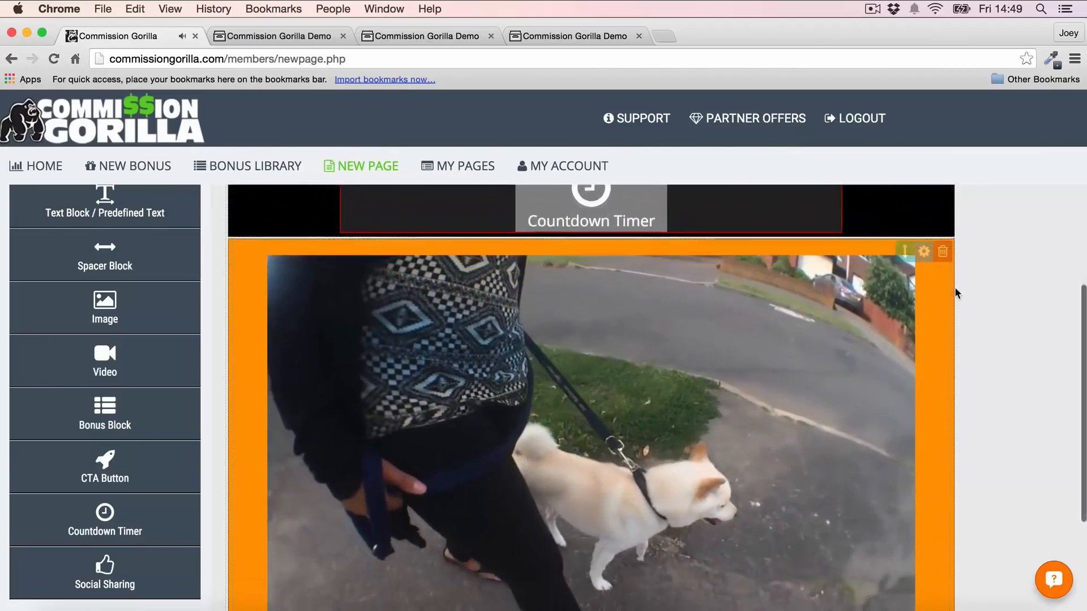
scroll(954, 286, up, 3)
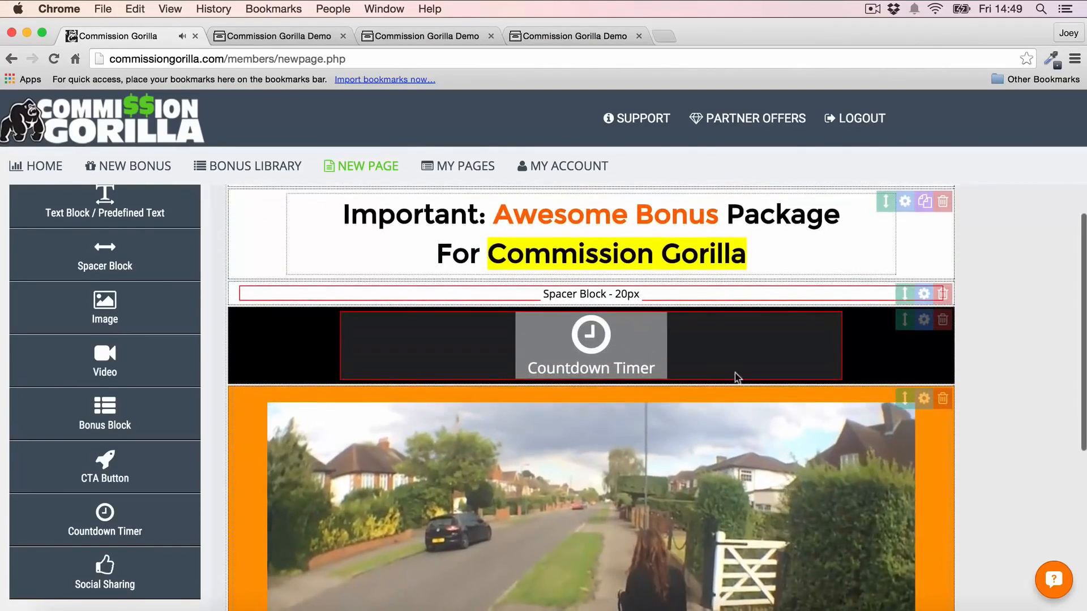
scroll(735, 377, down, 3)
Step: Add a bonus block below the CTA button and fill it with the bonus named Bonus Example
scroll(827, 354, down, 6)
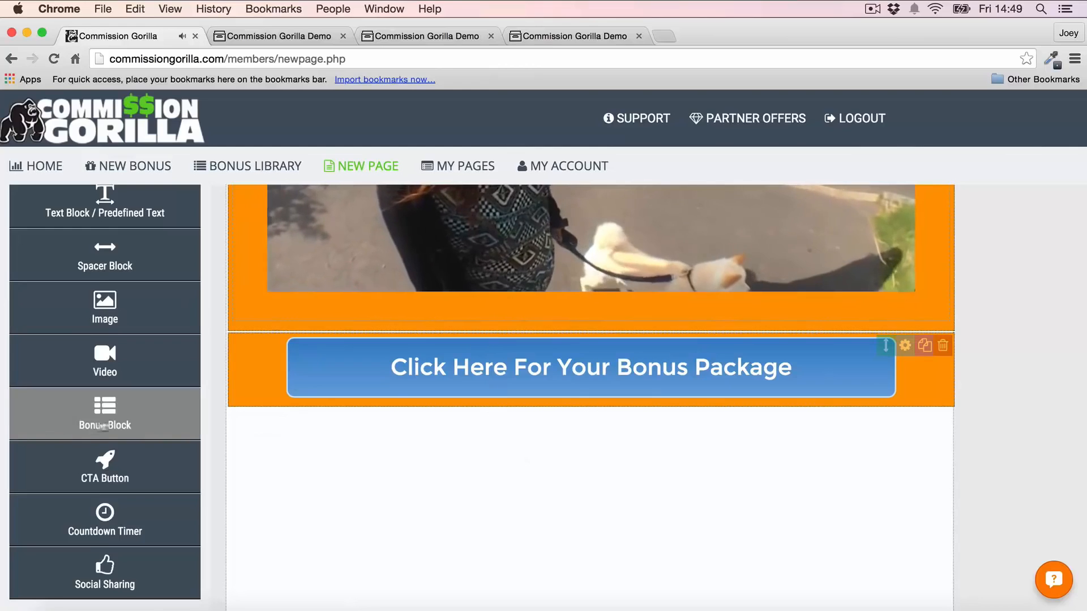
click(103, 426)
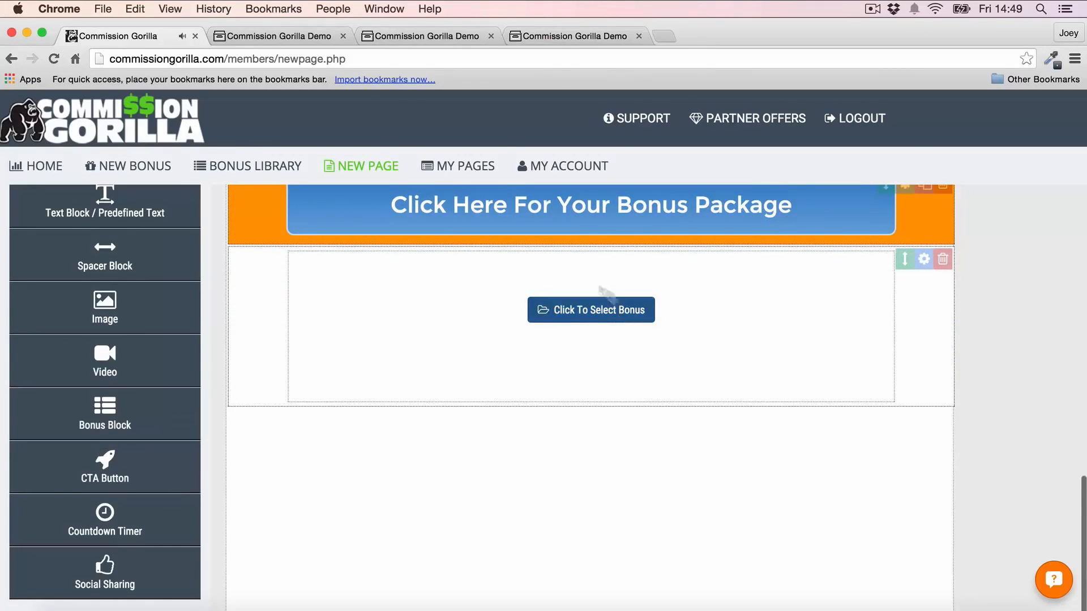
click(597, 310)
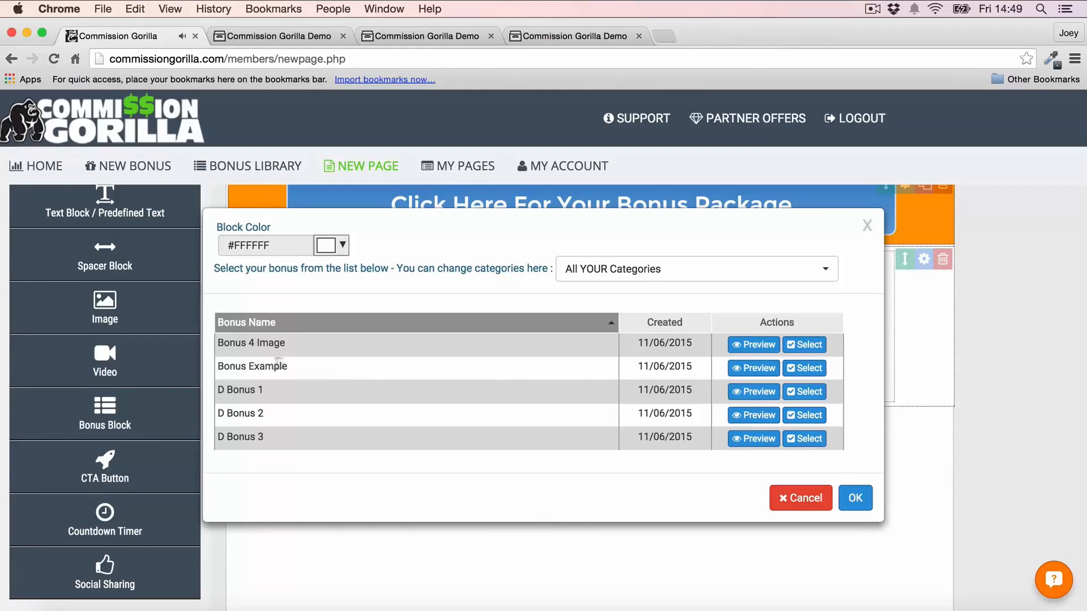
click(808, 368)
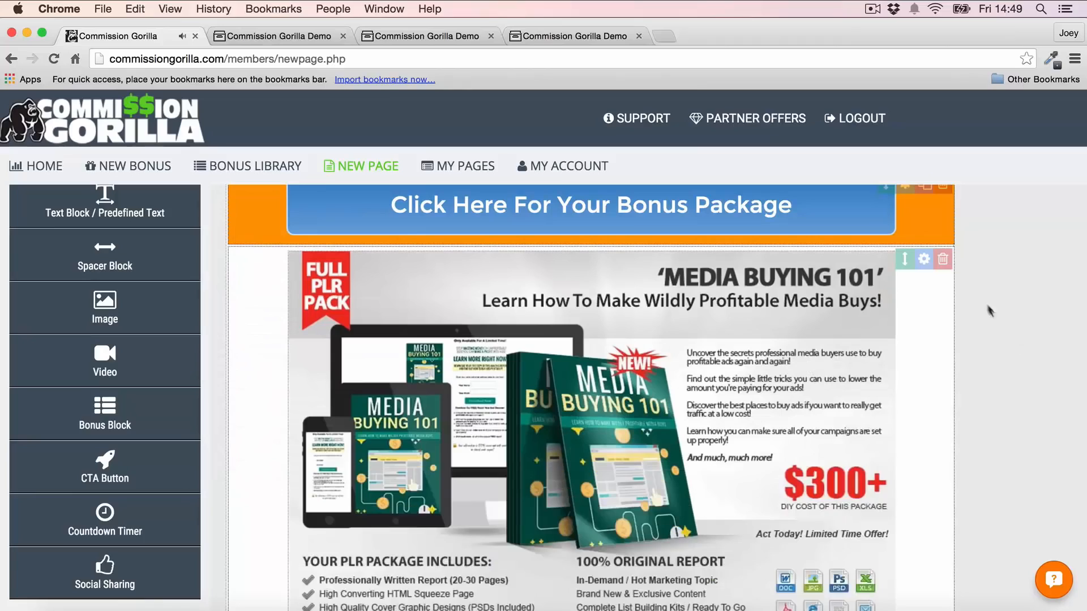
scroll(1026, 325, down, 5)
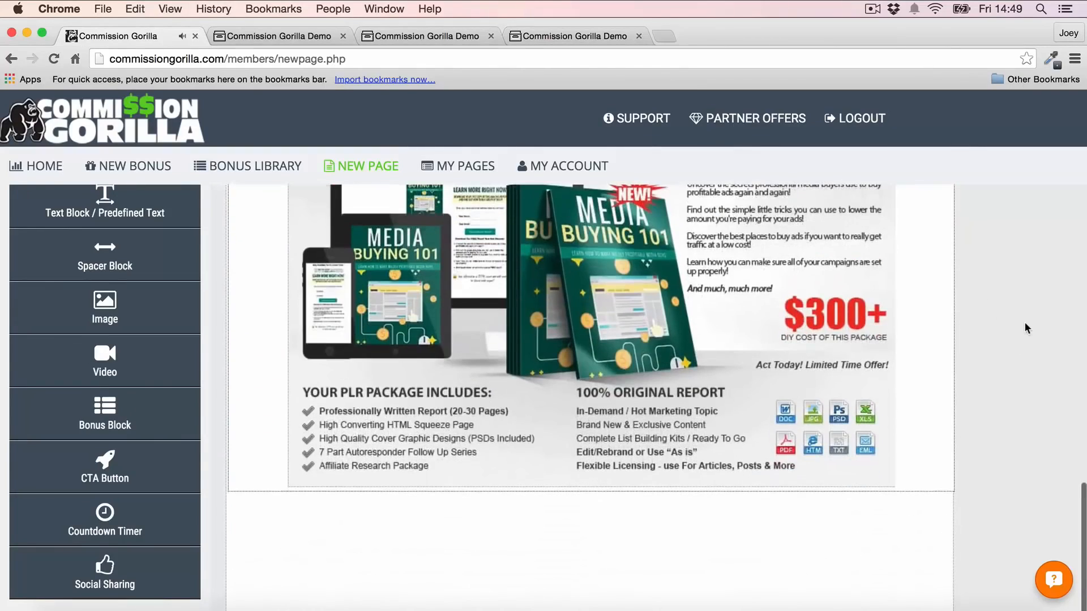
Step: Add a second bonus block below the Media Buying 101 bonus and fill it with Bonus 4 Image
scroll(1024, 327, down, 2)
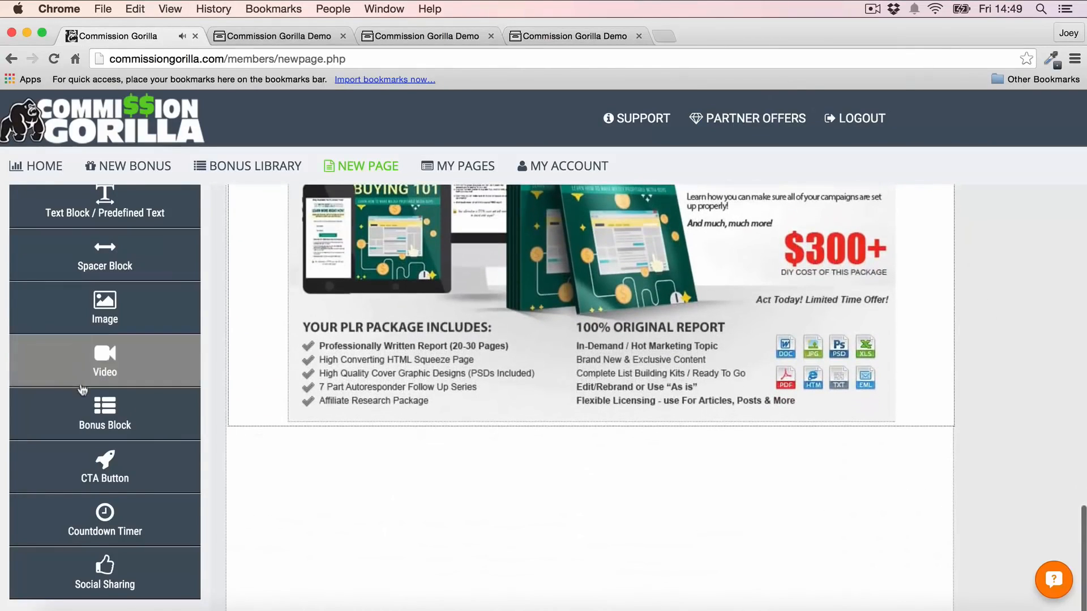
click(83, 403)
click(601, 313)
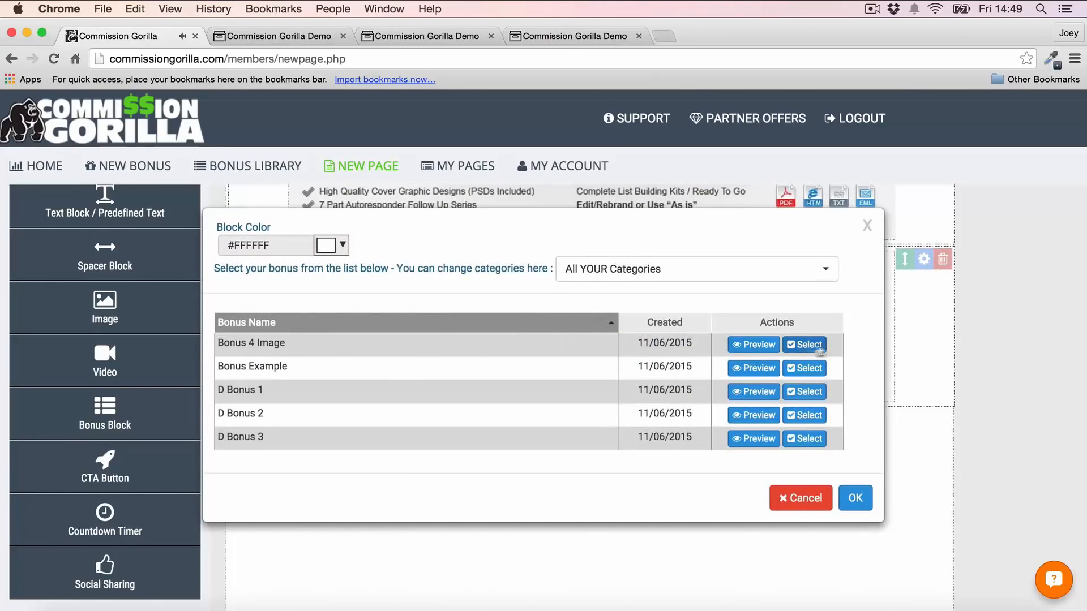
click(804, 345)
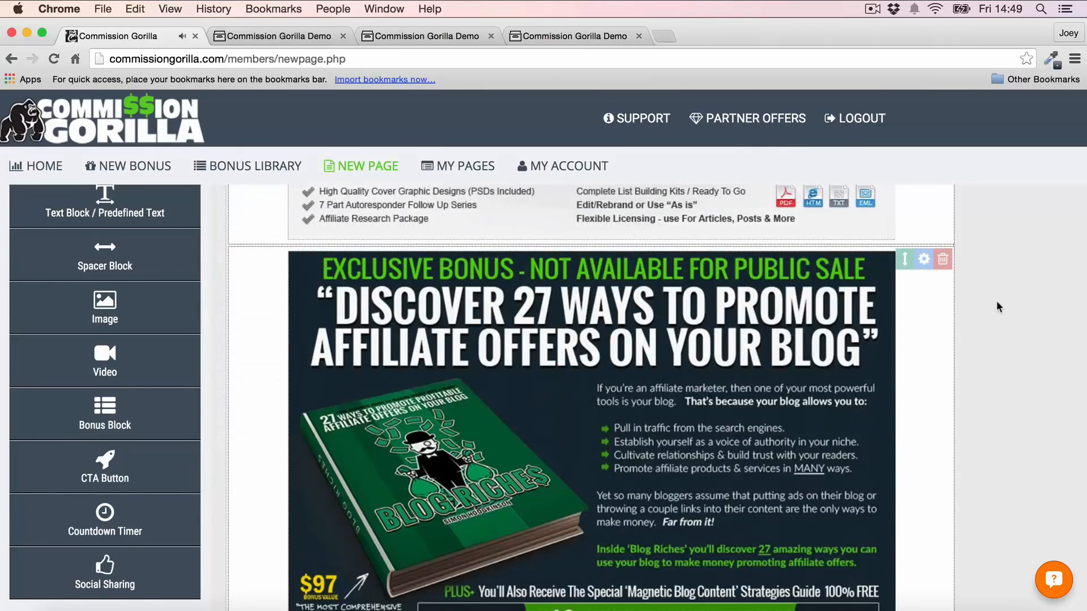
Step: Add a third bonus block below the Blog Riches bonus and fill it with D Bonus 2
scroll(976, 306, down, 5)
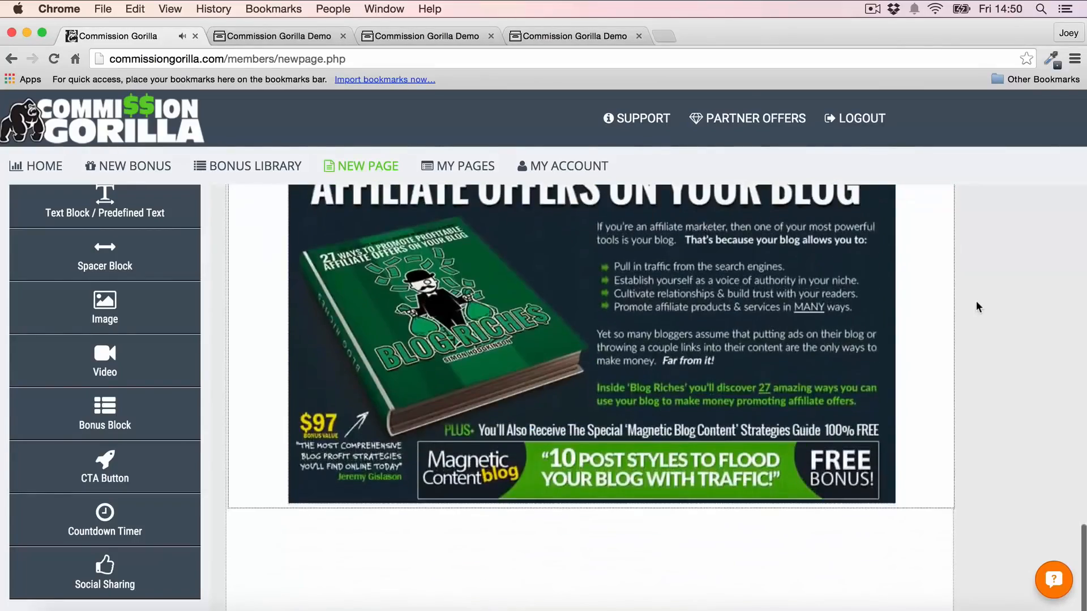
click(104, 419)
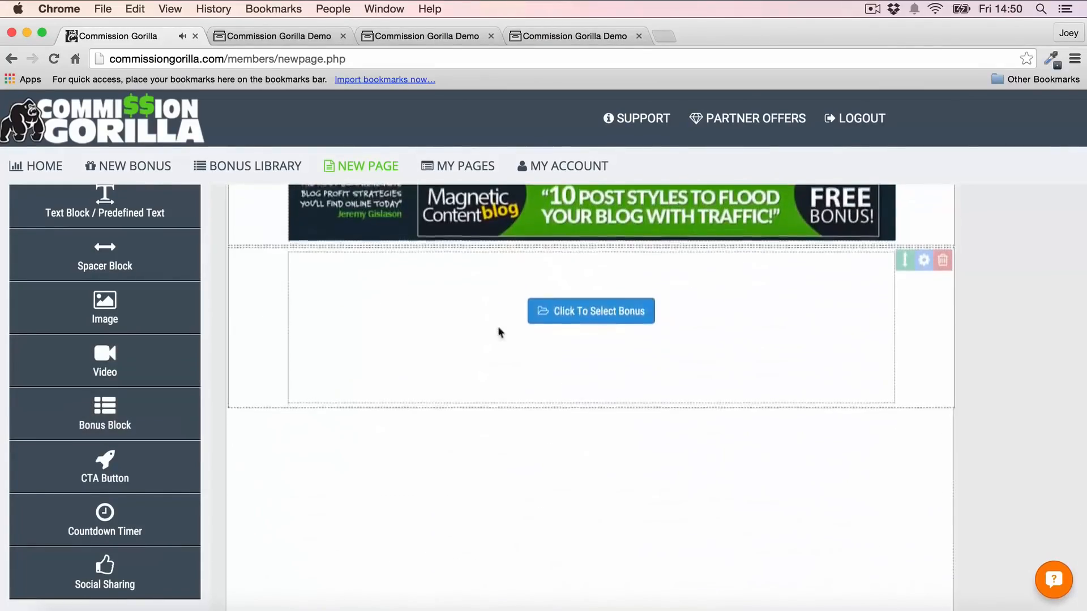
click(599, 310)
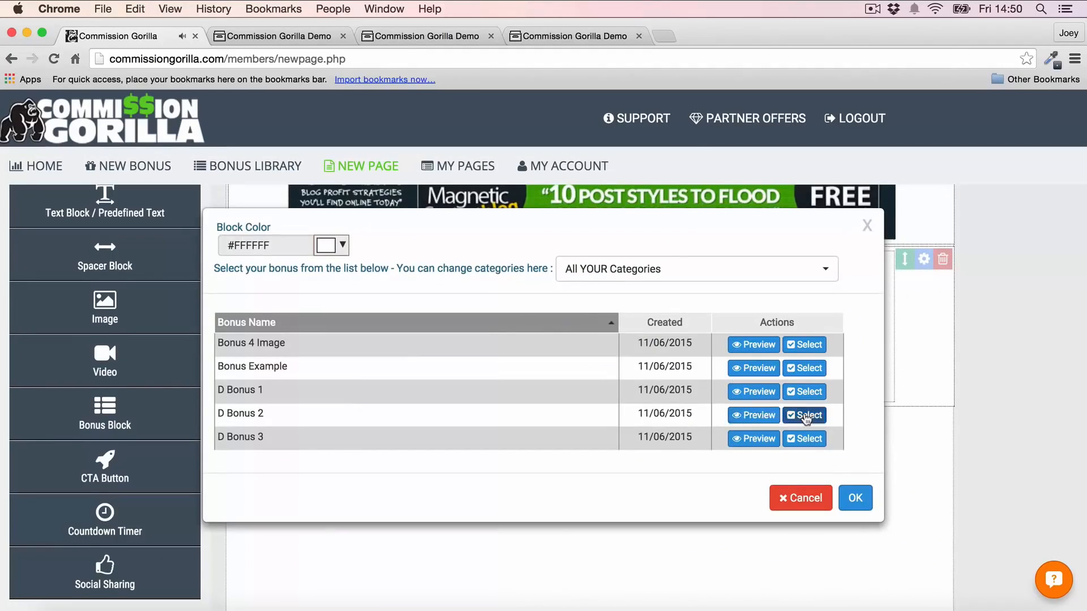
click(804, 415)
Step: Add a social sharing block below the Amazon gift card bonus at the end of the page
scroll(938, 342, down, 5)
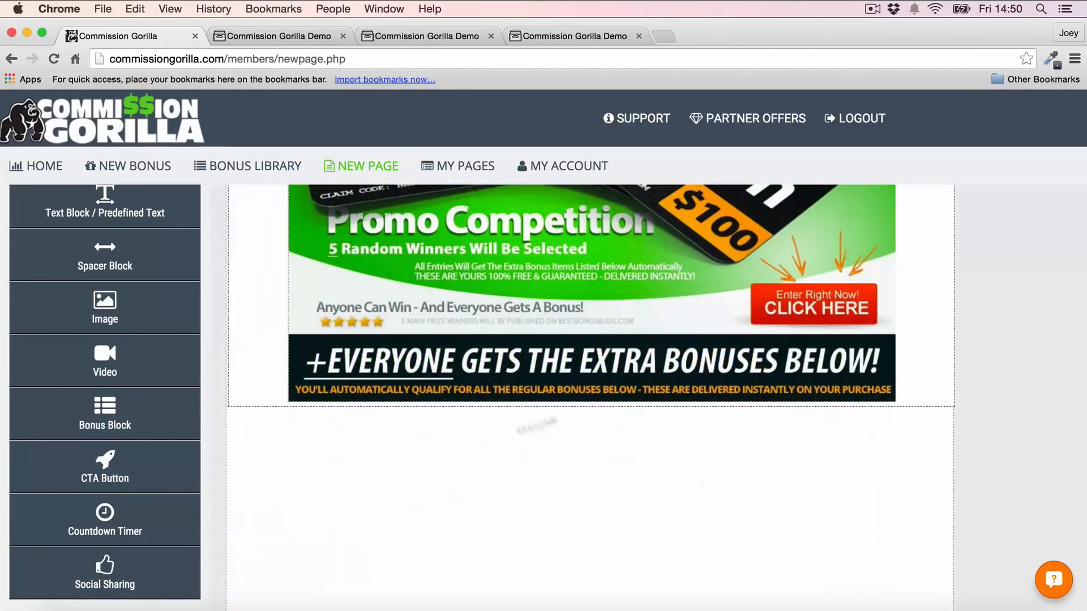
scroll(483, 435, up, 1)
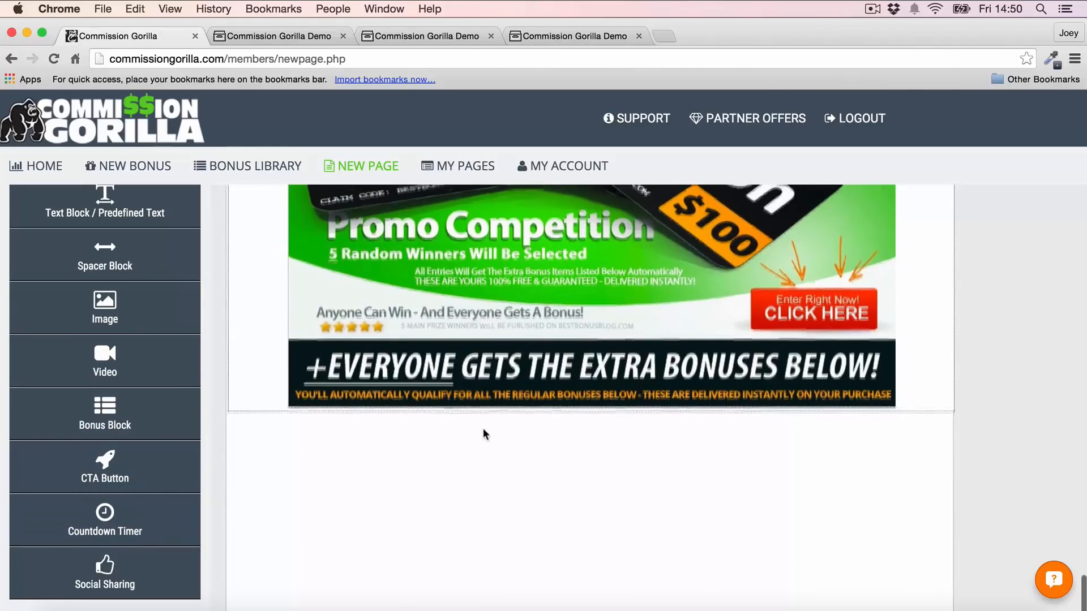
scroll(484, 434, down, 1)
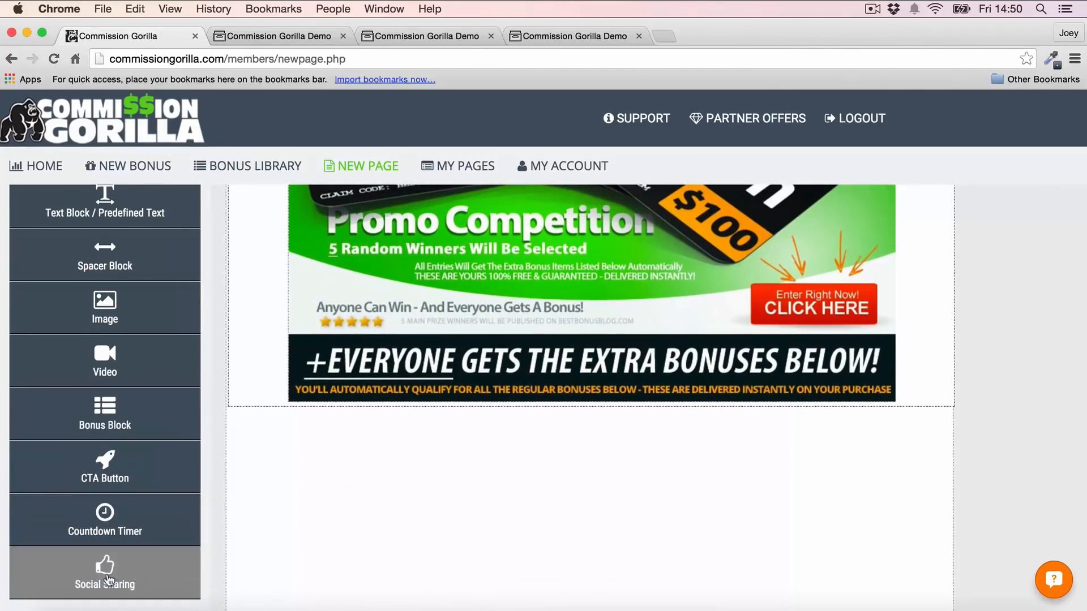
drag(108, 580, 29, 578)
scroll(373, 457, up, 6)
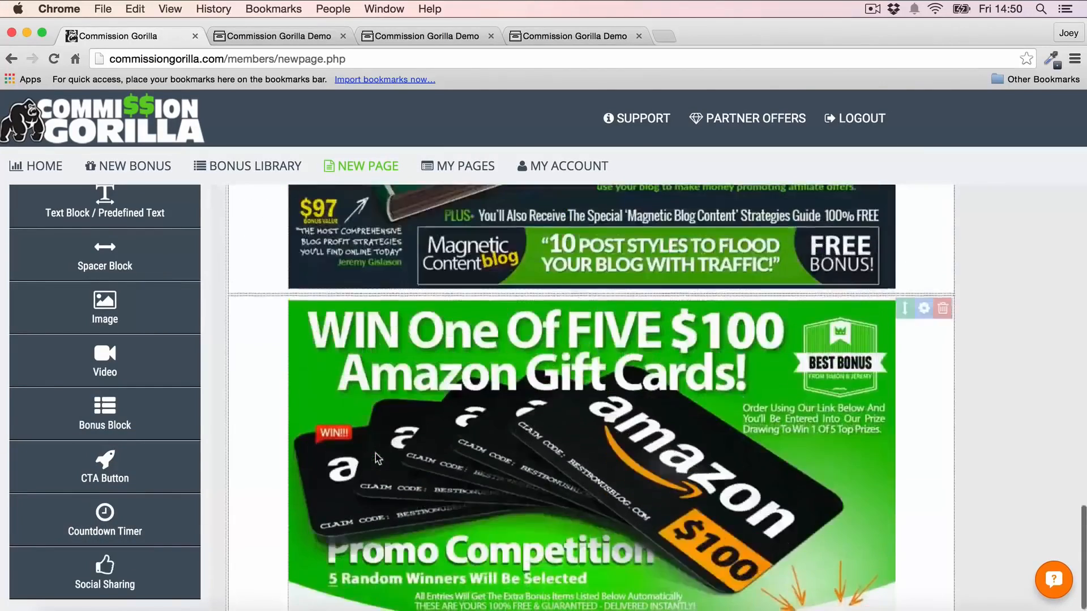
scroll(376, 458, down, 6)
drag(130, 597, 435, 432)
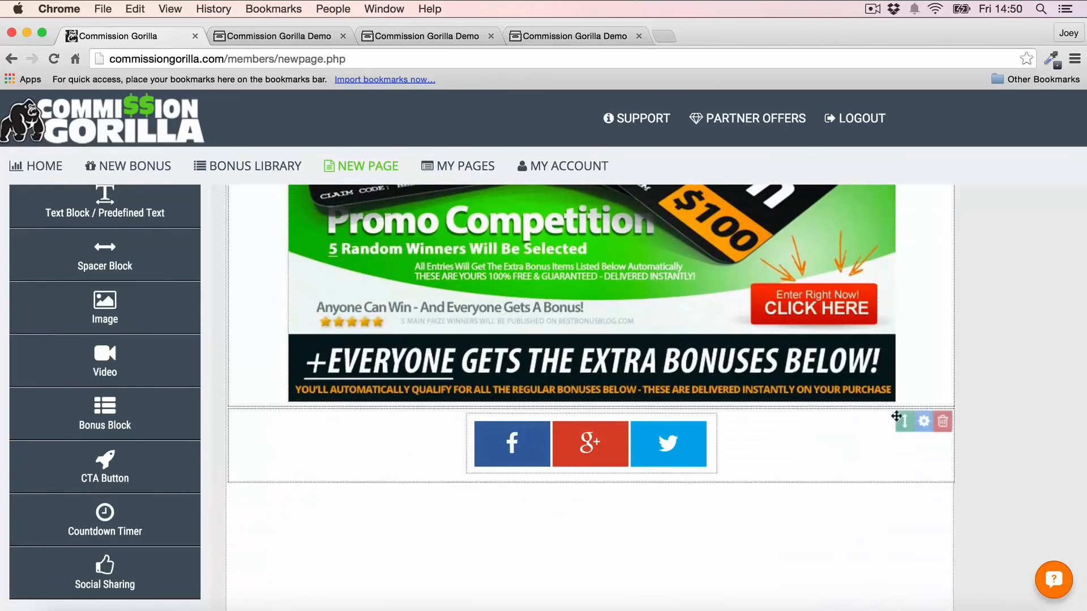
Step: View the social sharing block's options without changing them, and move the block directly below the CTA button
click(924, 422)
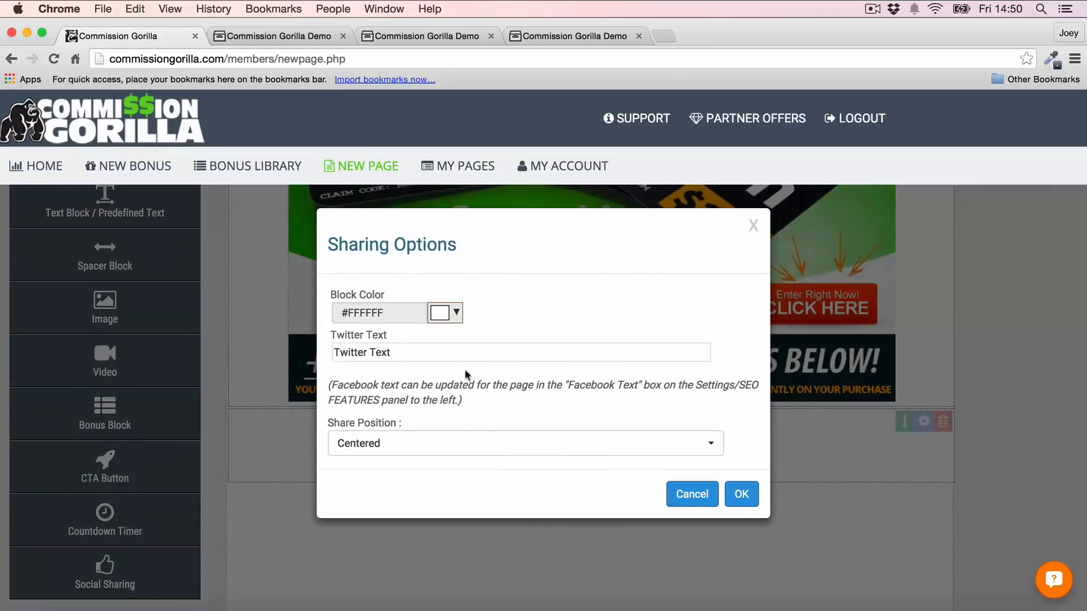
click(692, 494)
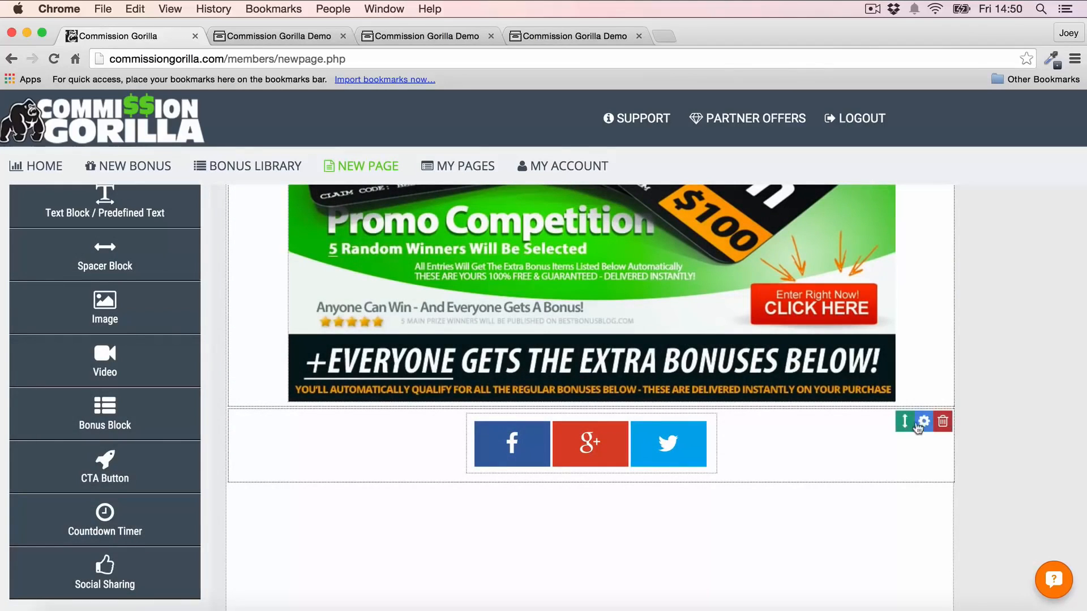
drag(897, 420, 883, 478)
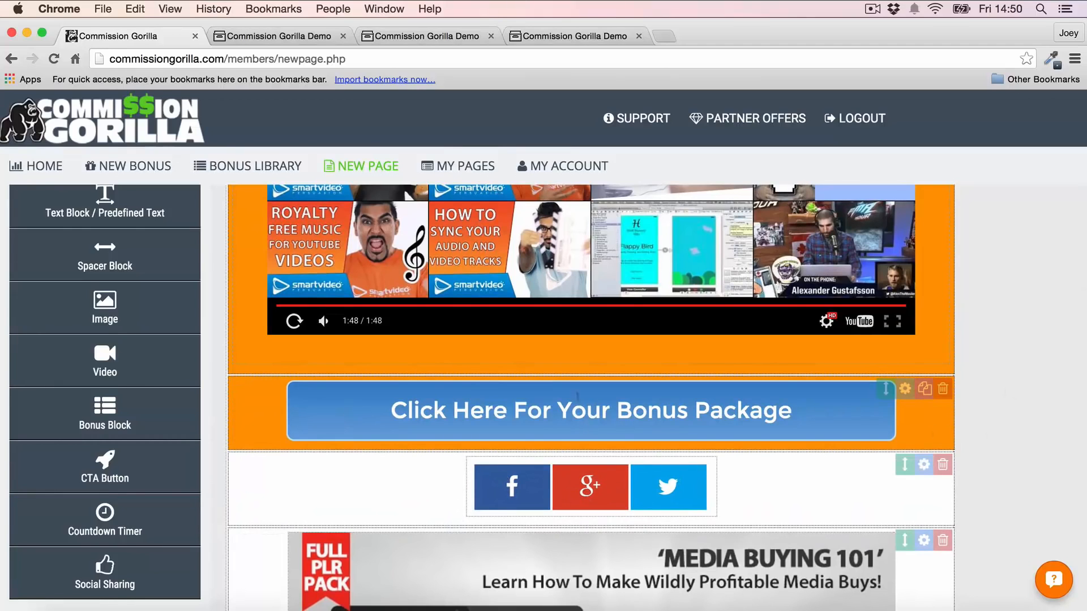
Step: Duplicate the CTA button block and move the copy below the last bonus block at the end of the page
scroll(921, 289, down, 5)
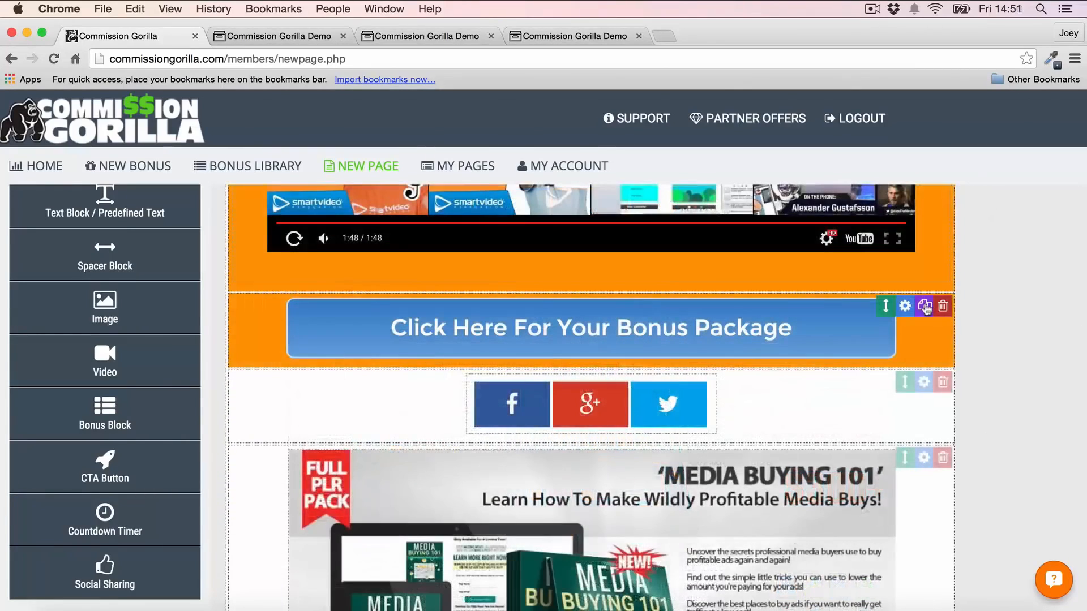
click(925, 307)
drag(886, 381, 886, 467)
Step: Save the finished bonus page and exit the page editor
scroll(1022, 308, up, 20)
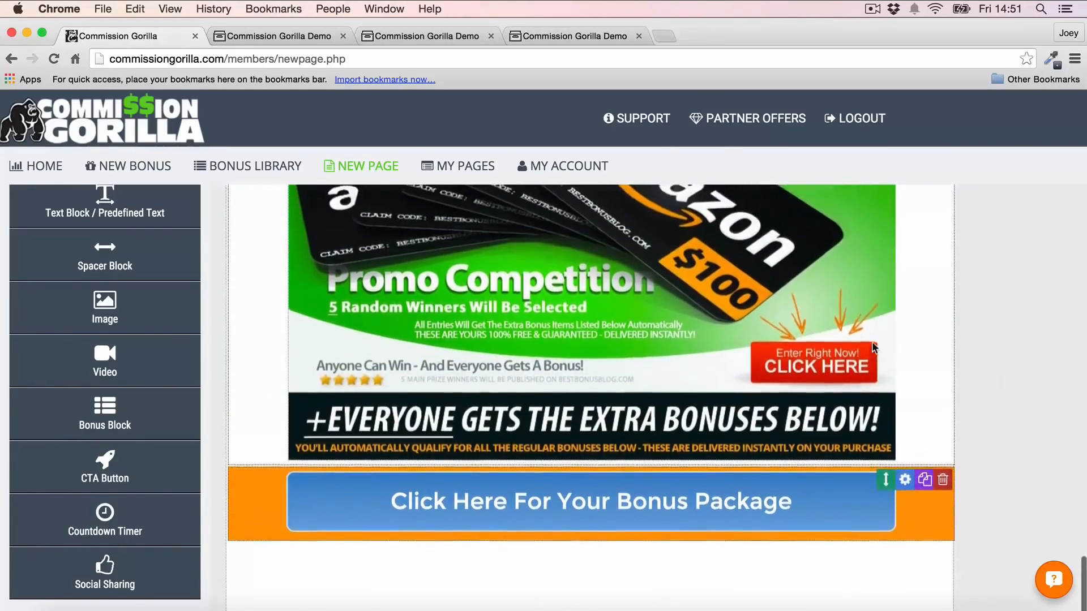
scroll(593, 306, up, 10)
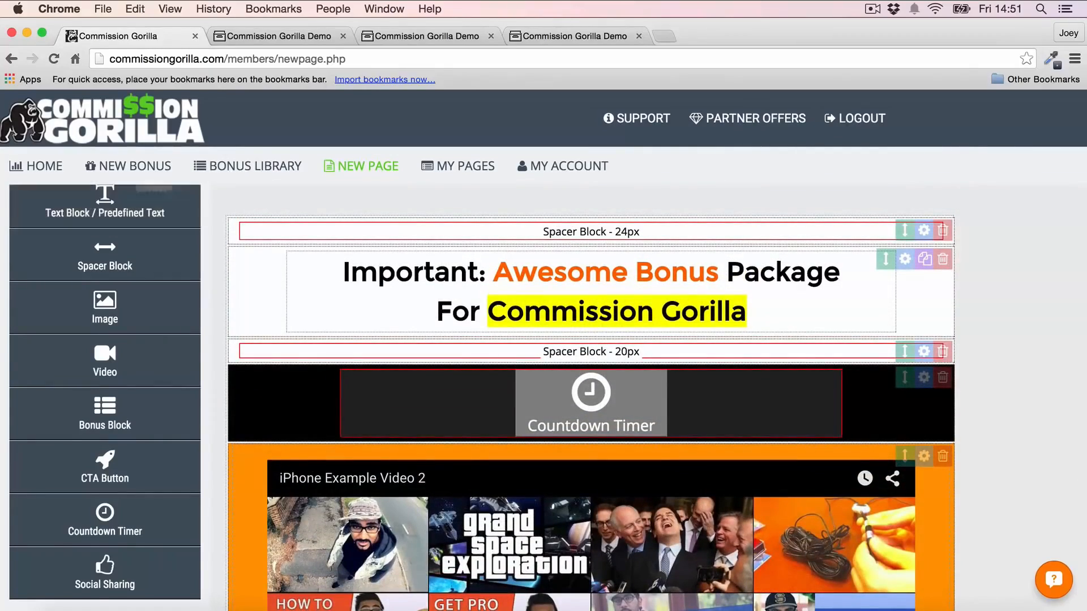
scroll(85, 262, up, 3)
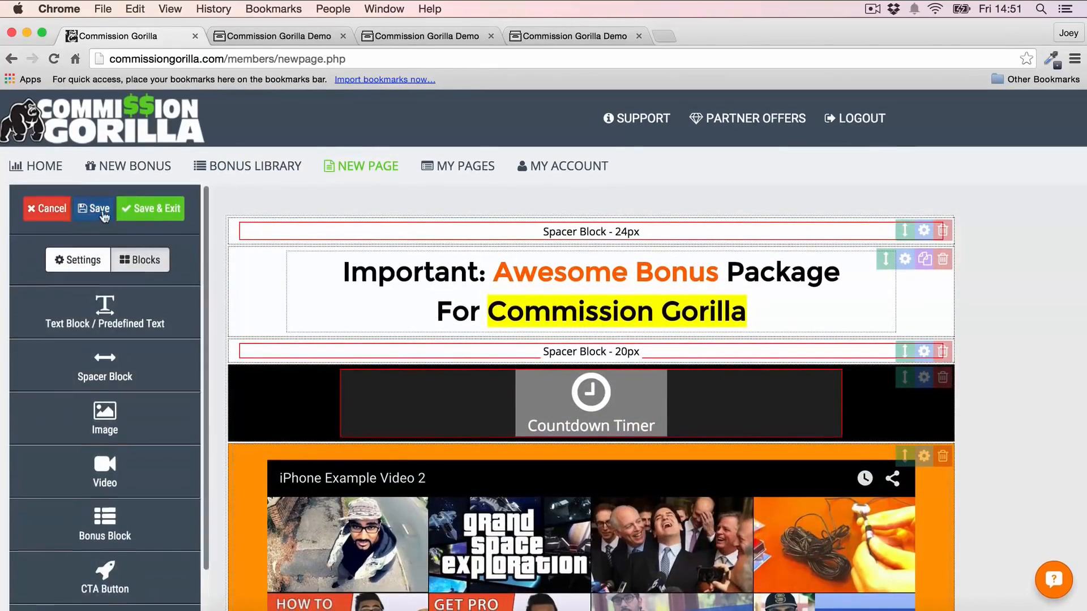
click(150, 208)
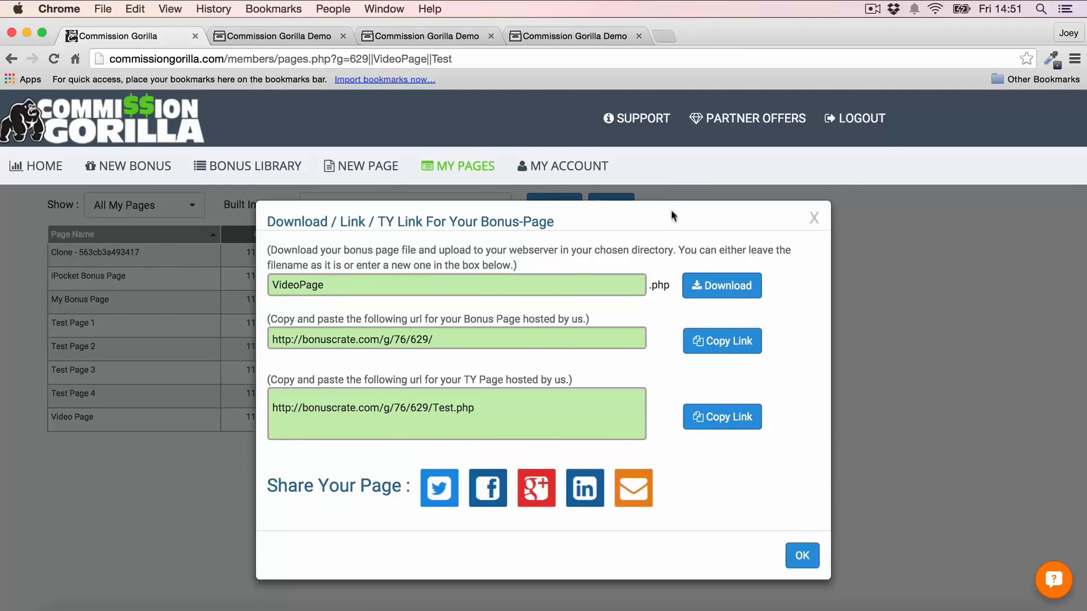
Step: Open the hosted bonus page at bonuscrate.com/g/76/629/ in a new tab, check its headline, timer and video, and return to the page links
drag(464, 339, 196, 338)
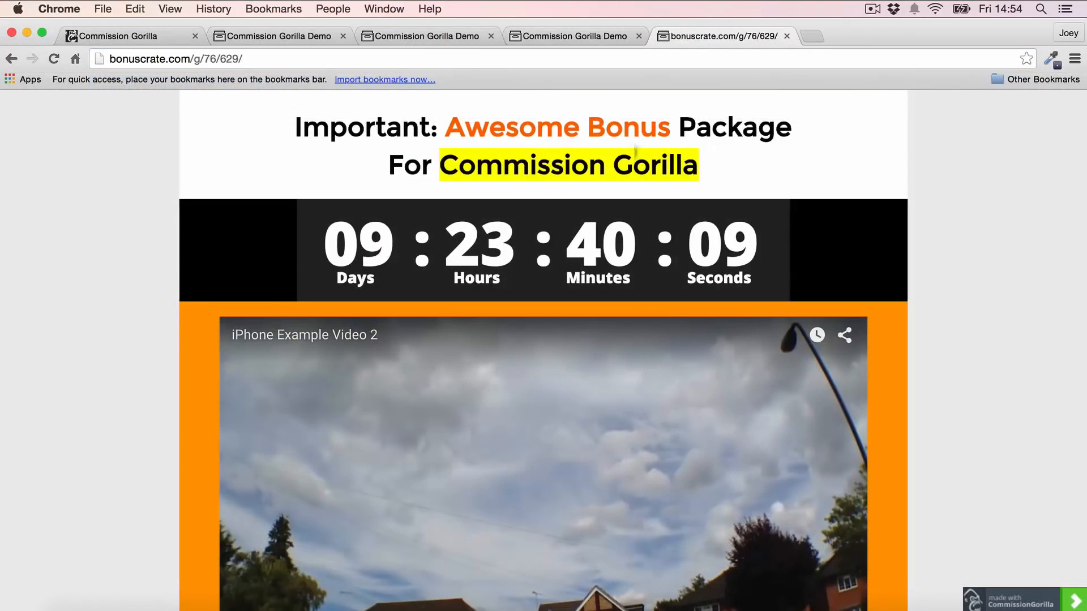
scroll(181, 217, down, 2)
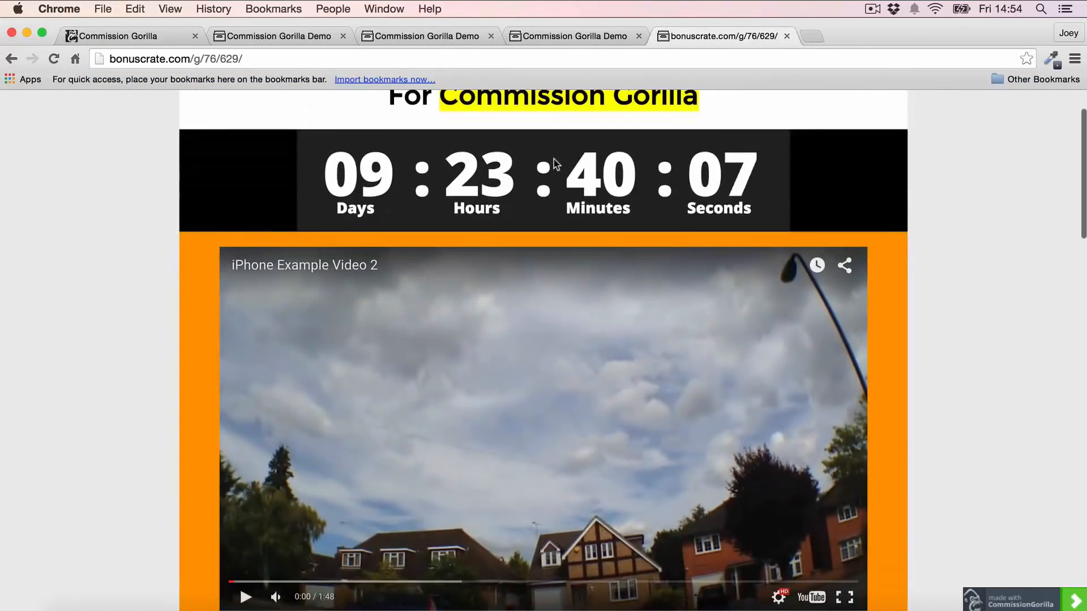
scroll(555, 164, up, 2)
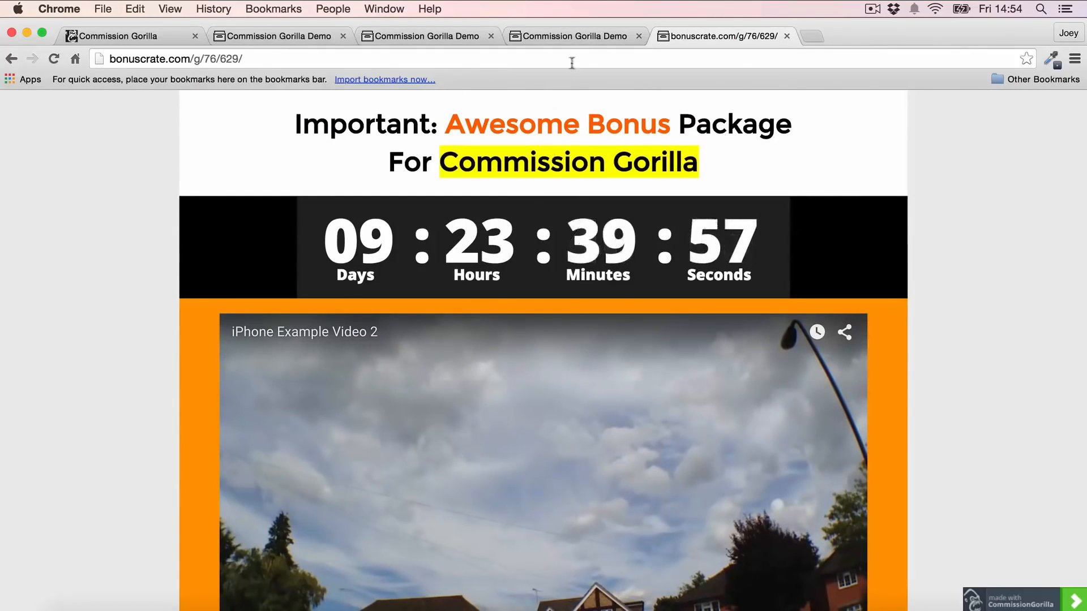
click(786, 36)
click(136, 36)
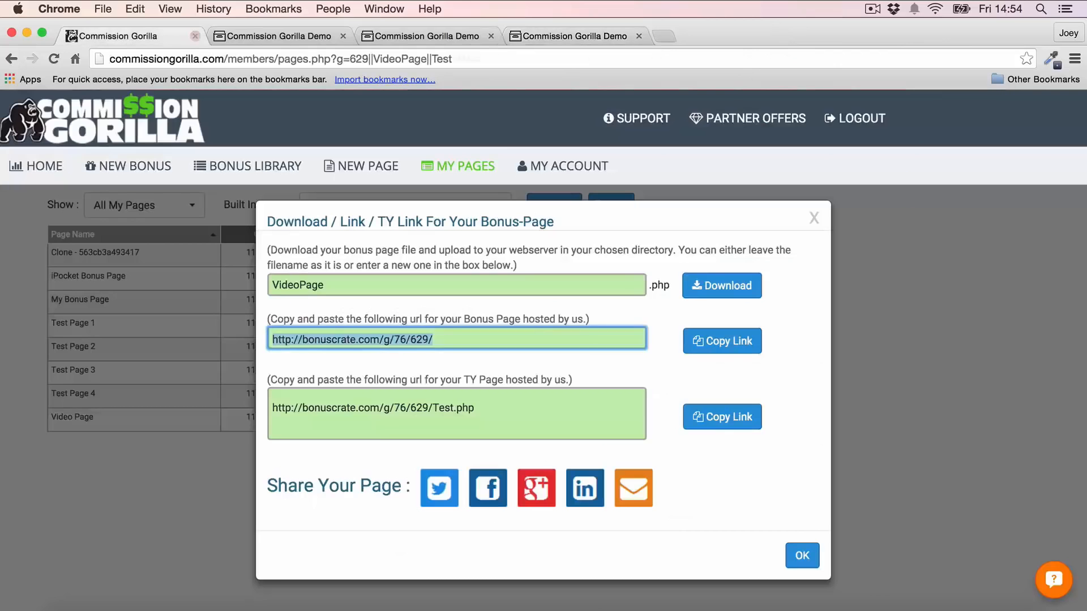
Step: Close the page links, start a new page and show its Pro Features options
click(822, 222)
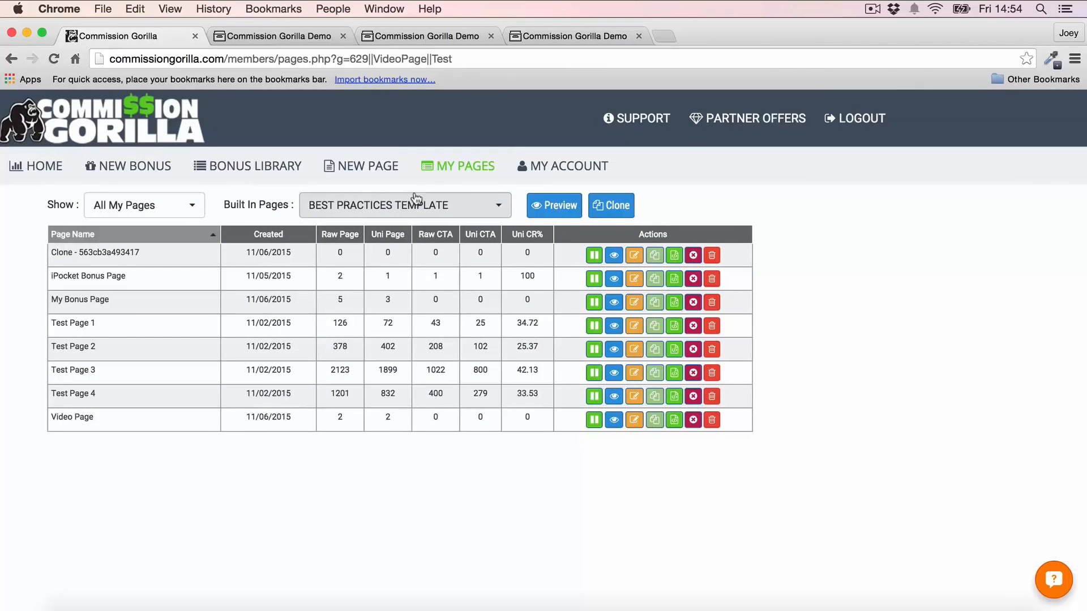
click(395, 170)
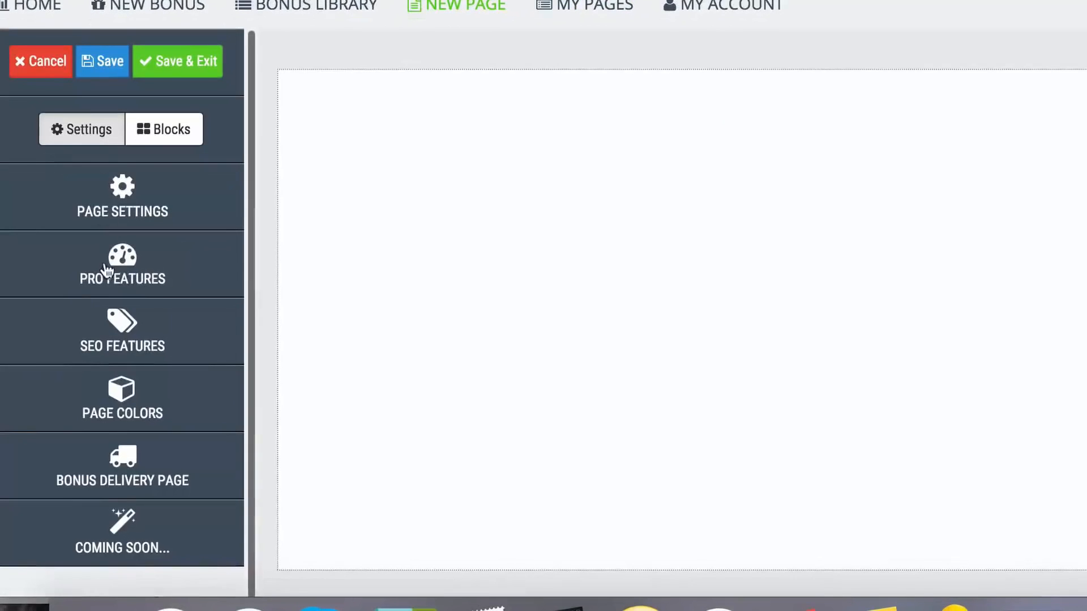
click(106, 270)
Step: View the countdown timer demo page at bonuscrate.com/g/8/189/ and return to the new page's Pro Features
scroll(165, 180, down, 2)
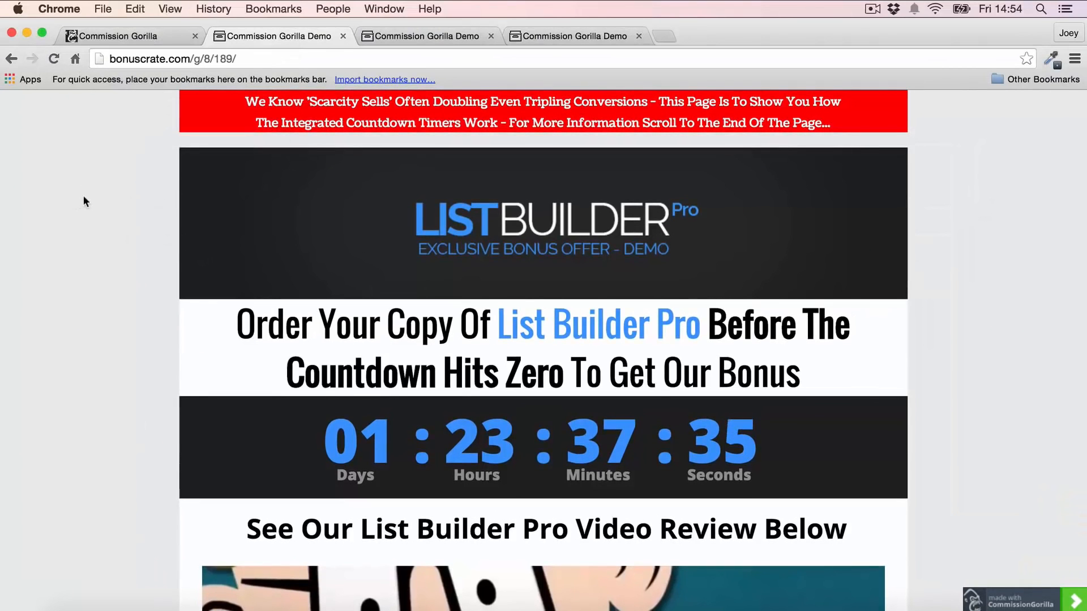
scroll(83, 198, down, 3)
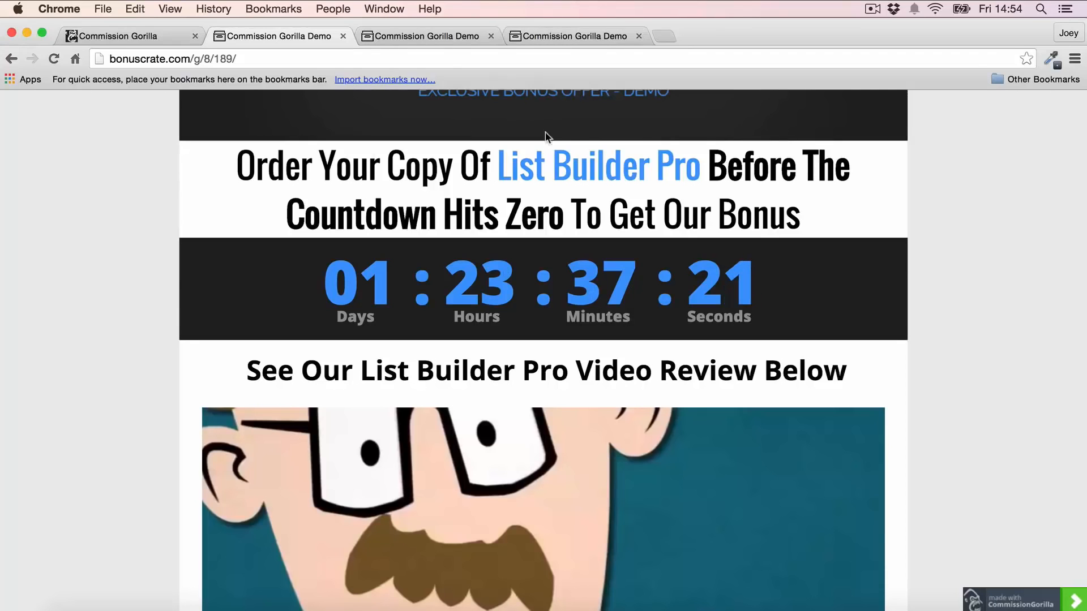
click(134, 35)
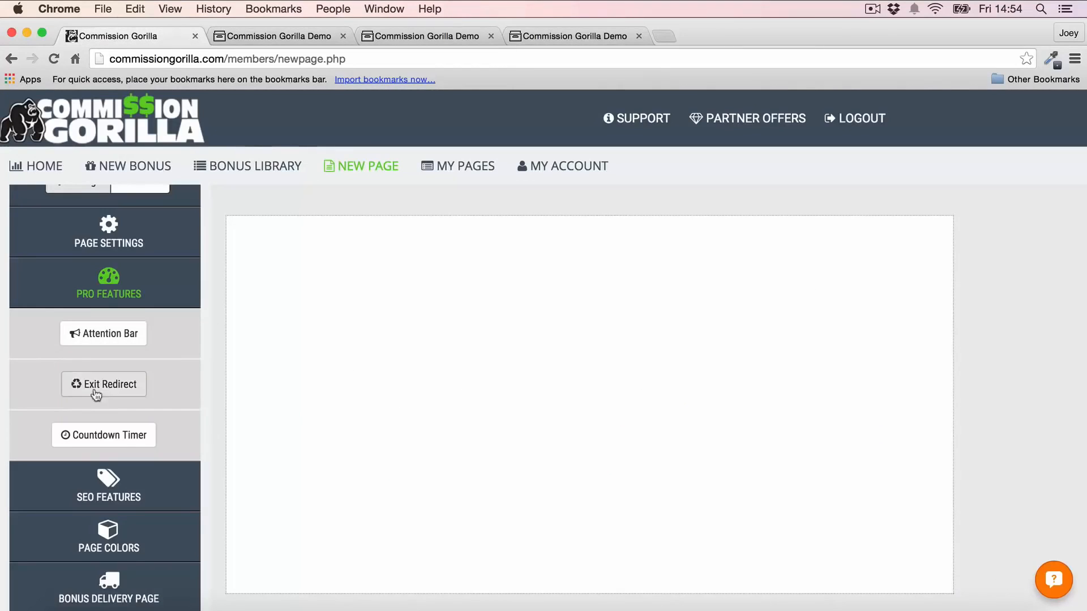
Step: Look through the exit redirect demo at bonuscrate.com/g/8/195/, trigger its exit message, stay on the page to see the offer, and return to the editor
click(569, 39)
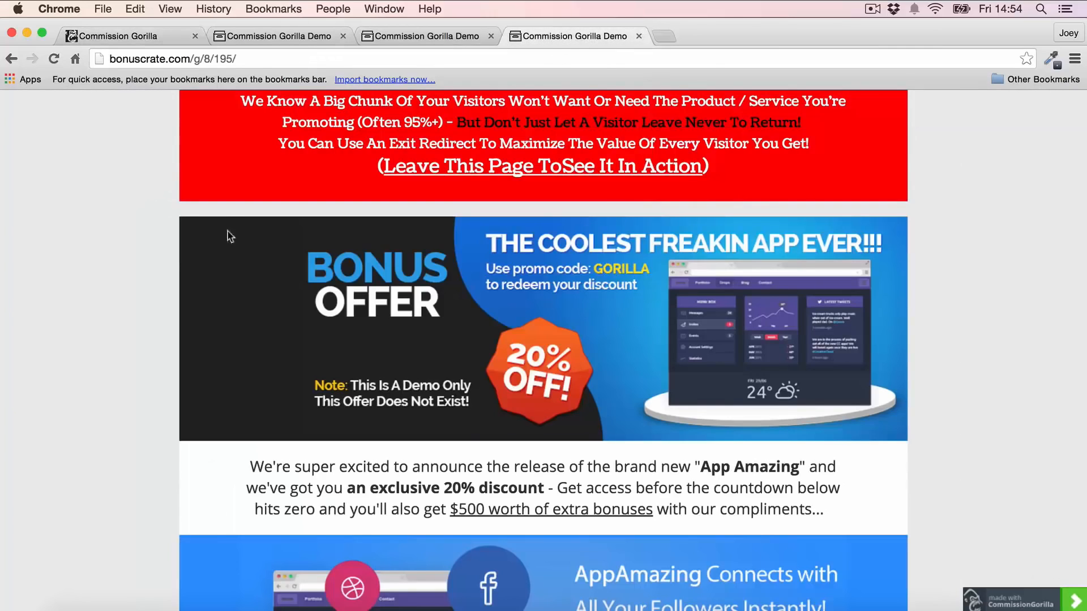
scroll(884, 189, down, 6)
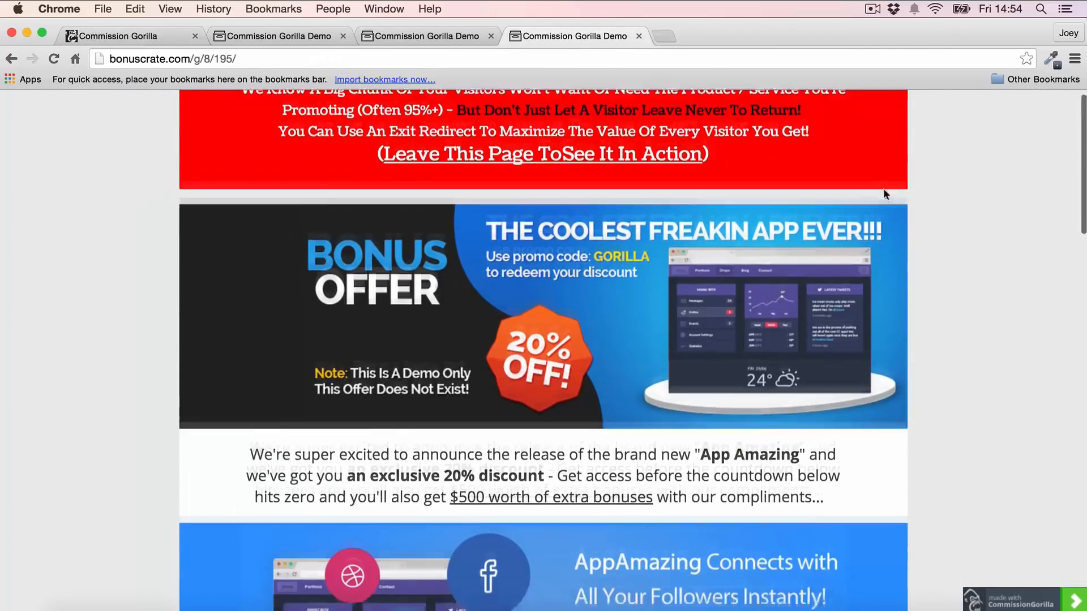
scroll(883, 193, down, 12)
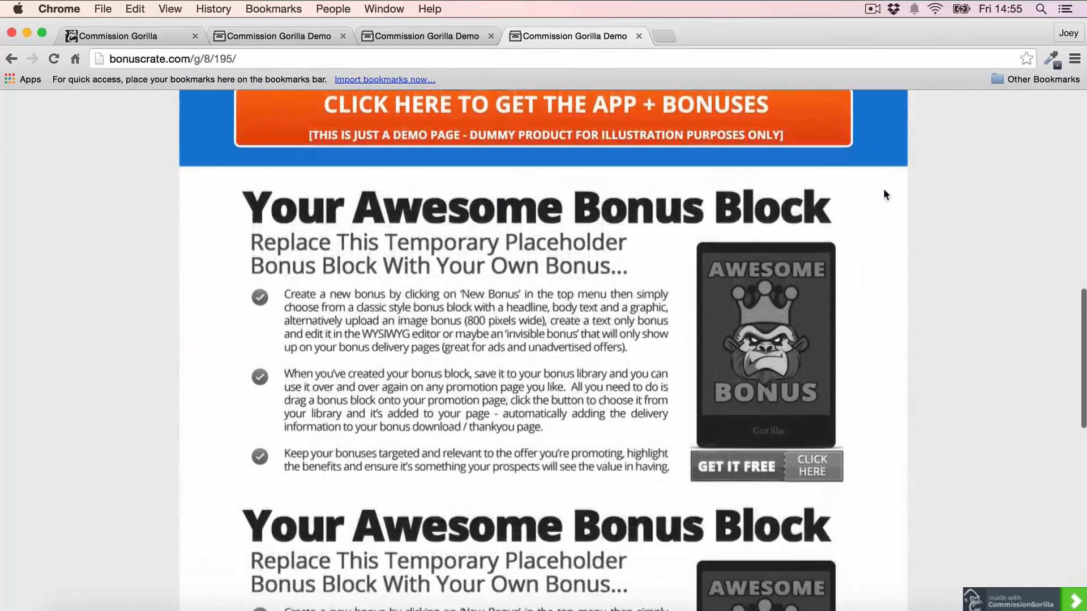
scroll(542, 248, down, 8)
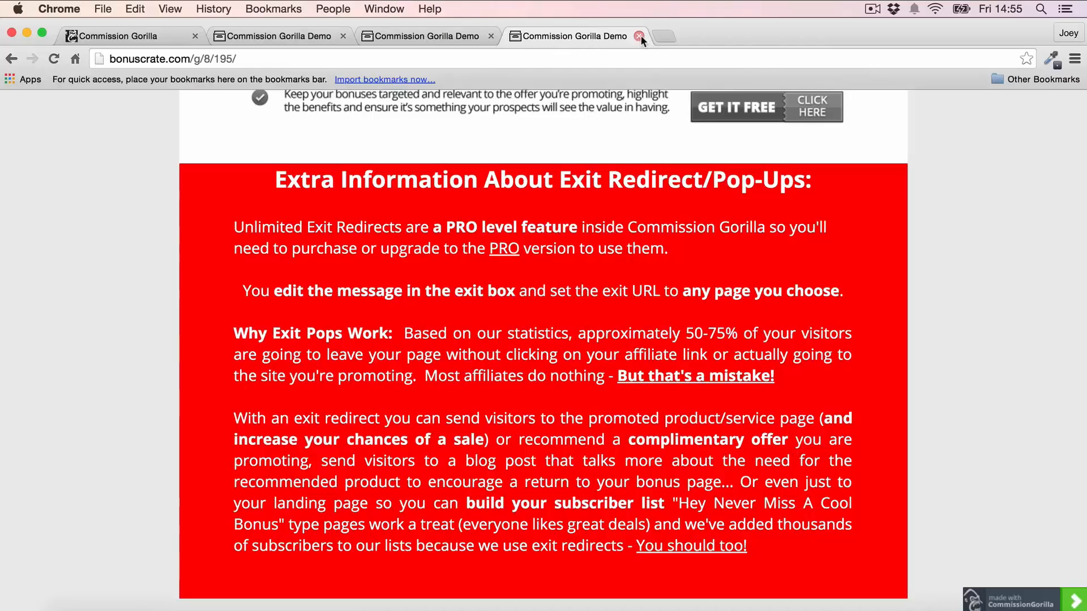
click(639, 37)
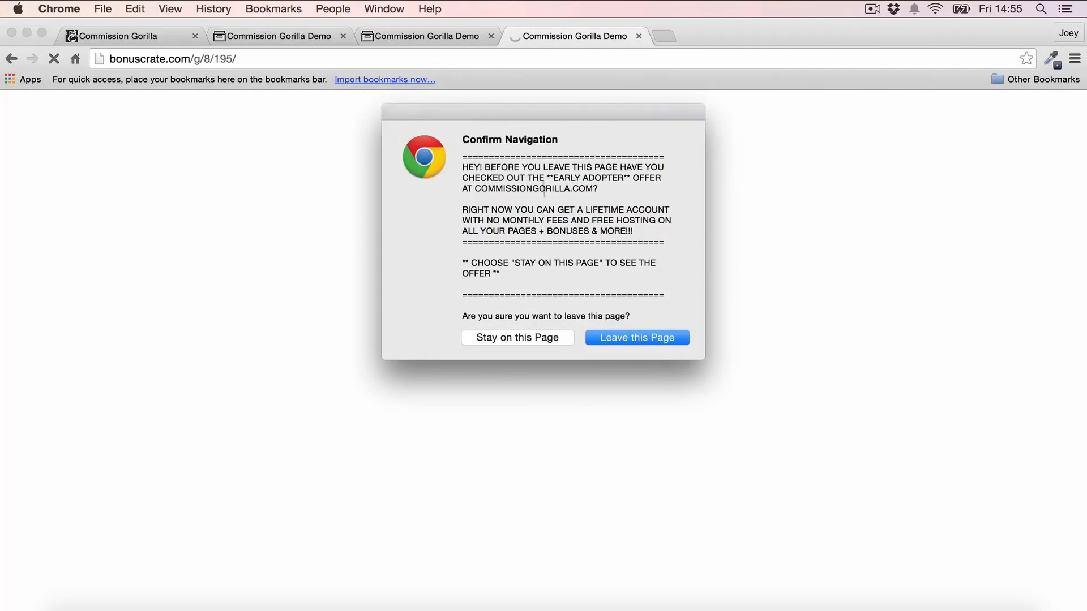
click(523, 342)
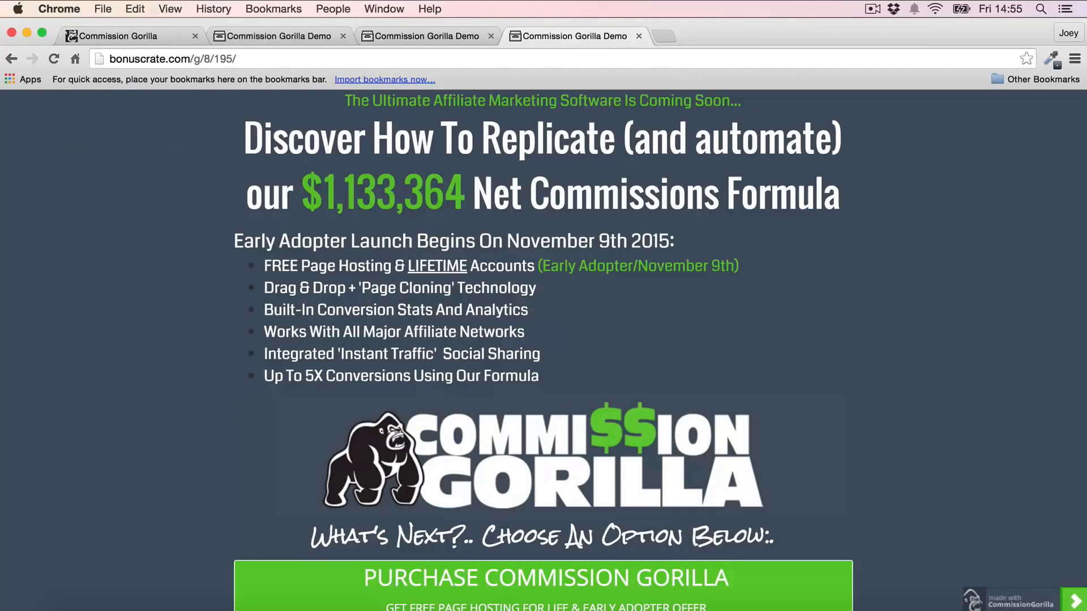
click(125, 36)
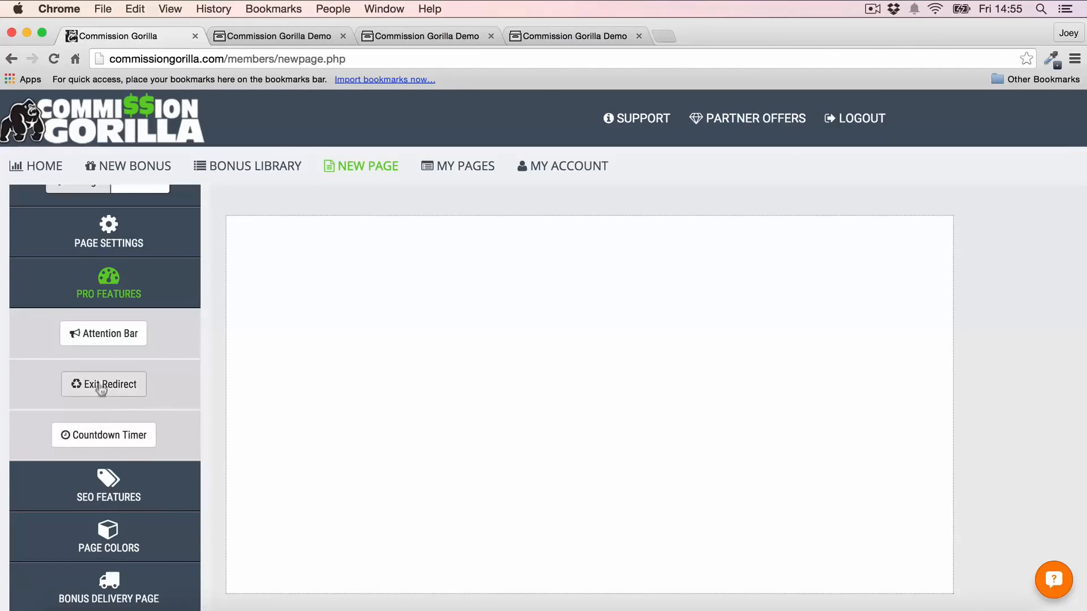
Step: Examine the attention bar demo page at bonuscrate.com/g/8/191/, including its delayed bar and the extra information at its end
click(430, 37)
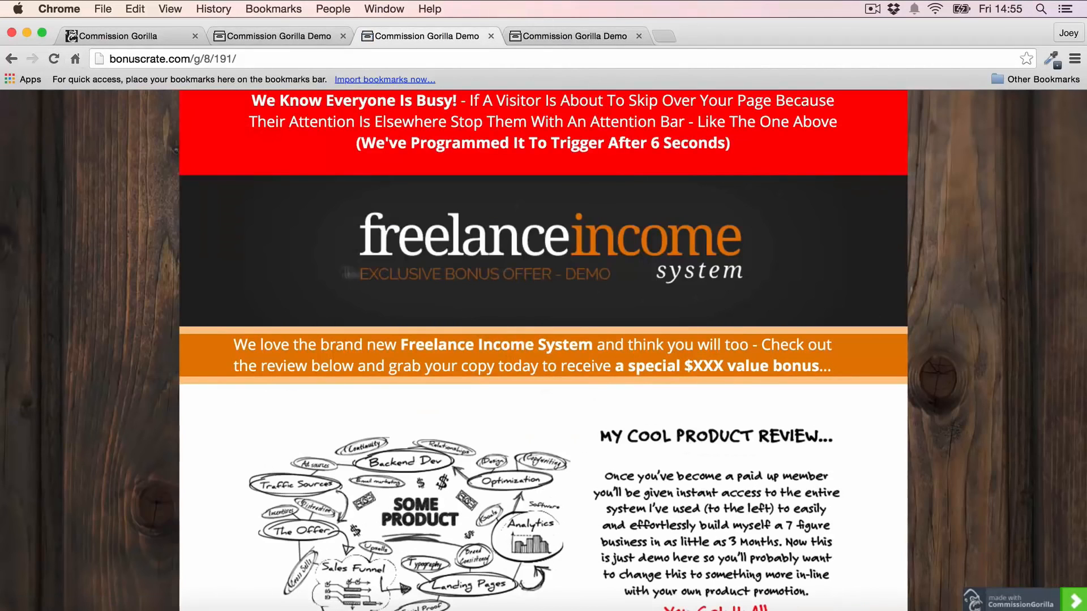
scroll(96, 283, down, 3)
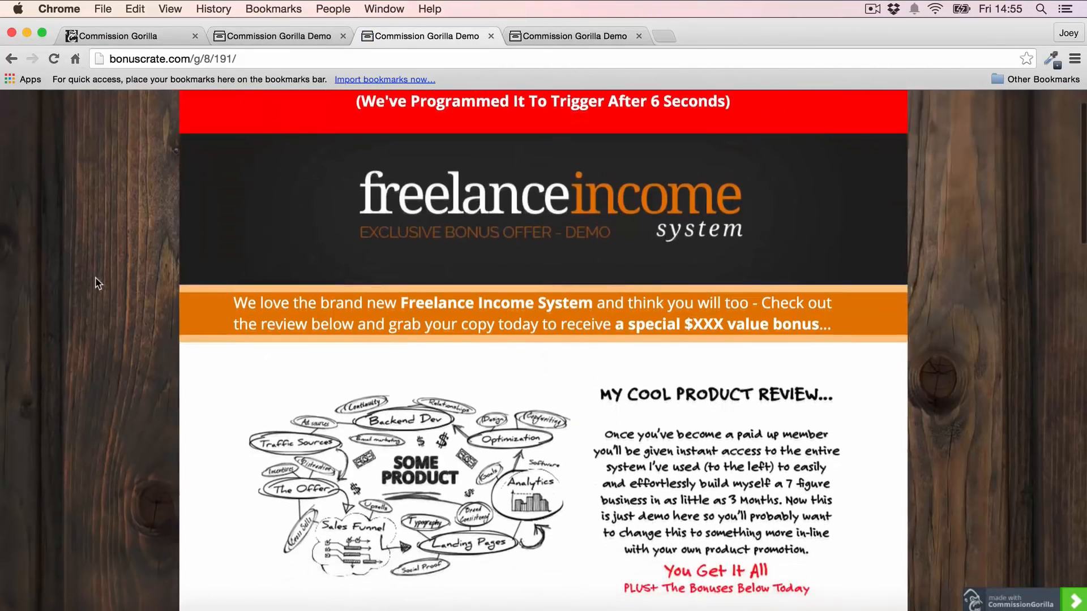
scroll(96, 283, up, 3)
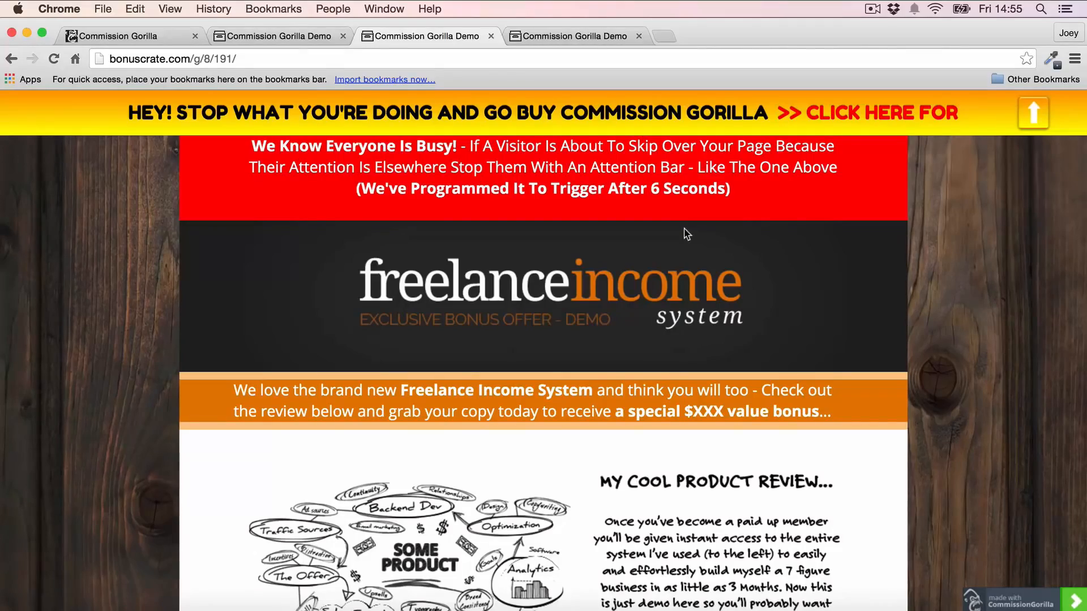
scroll(673, 268, down, 20)
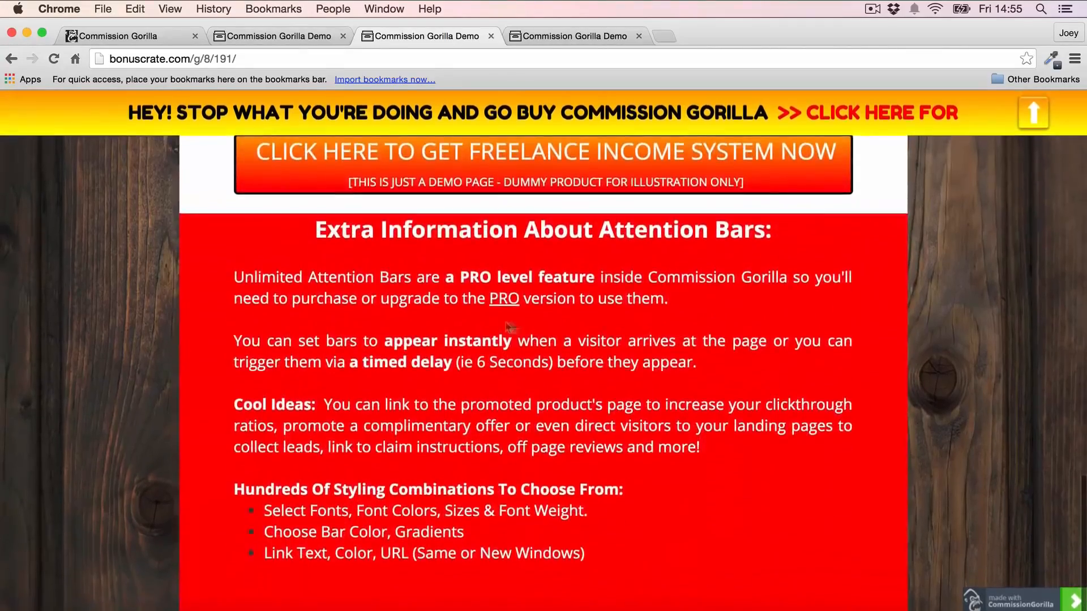
scroll(498, 322, up, 2)
scroll(503, 320, up, 5)
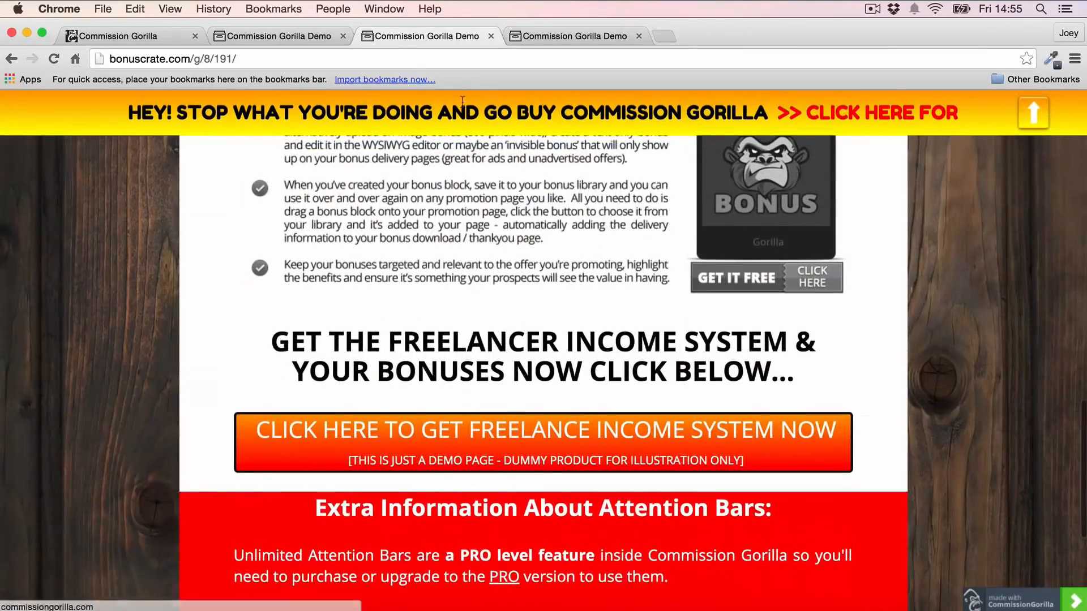
scroll(452, 238, up, 4)
scroll(453, 249, up, 10)
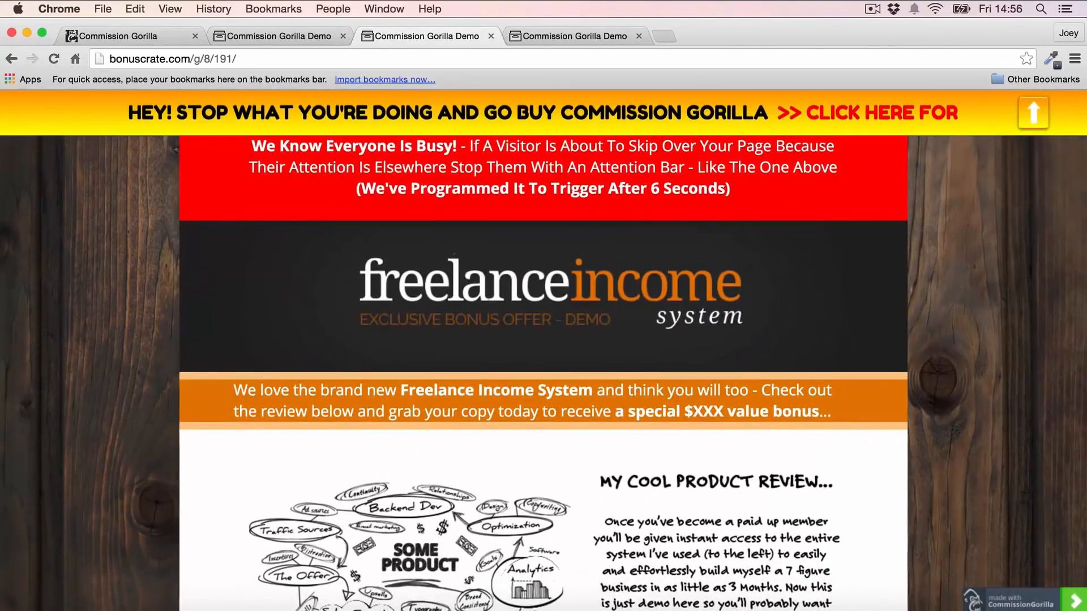
Step: Close the three Commission Gorilla Demo pages
click(344, 36)
click(344, 36)
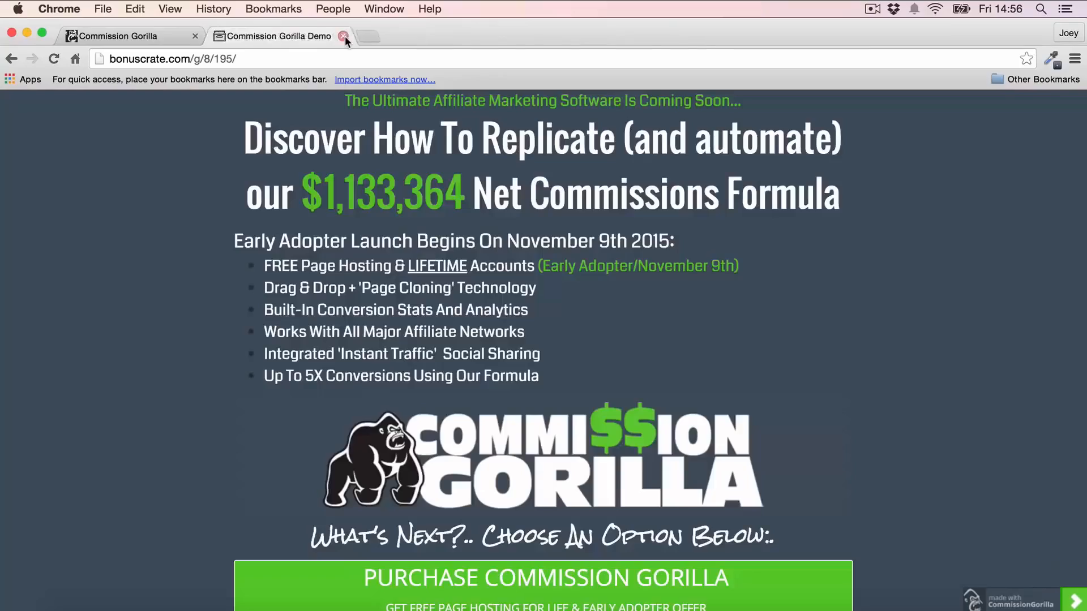
click(344, 37)
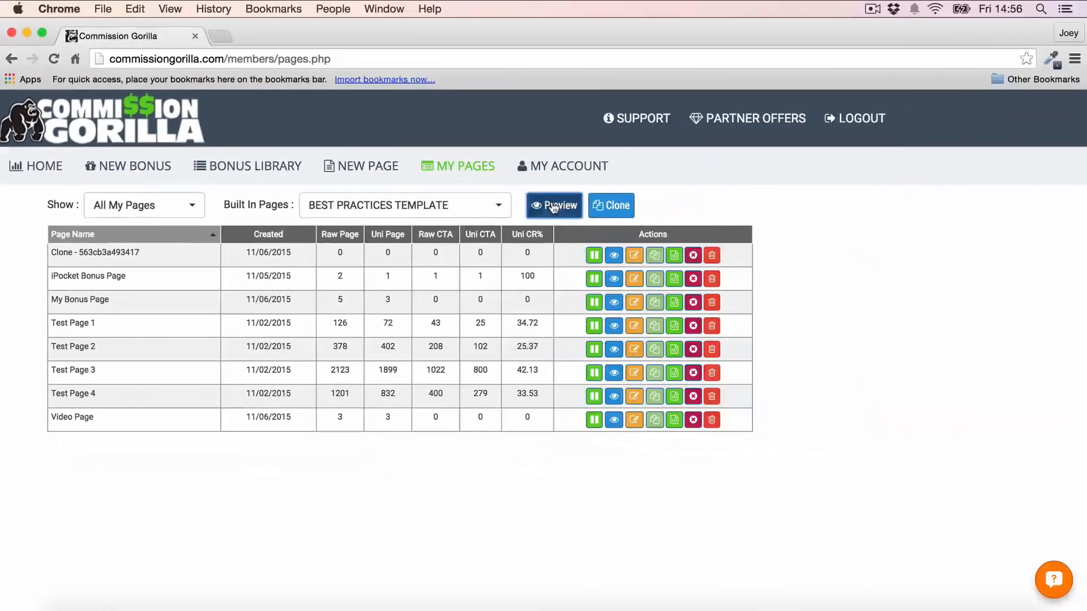
Step: Look through the preview of the built-in Best Practices Template down to its bonus list, and close the preview
click(737, 183)
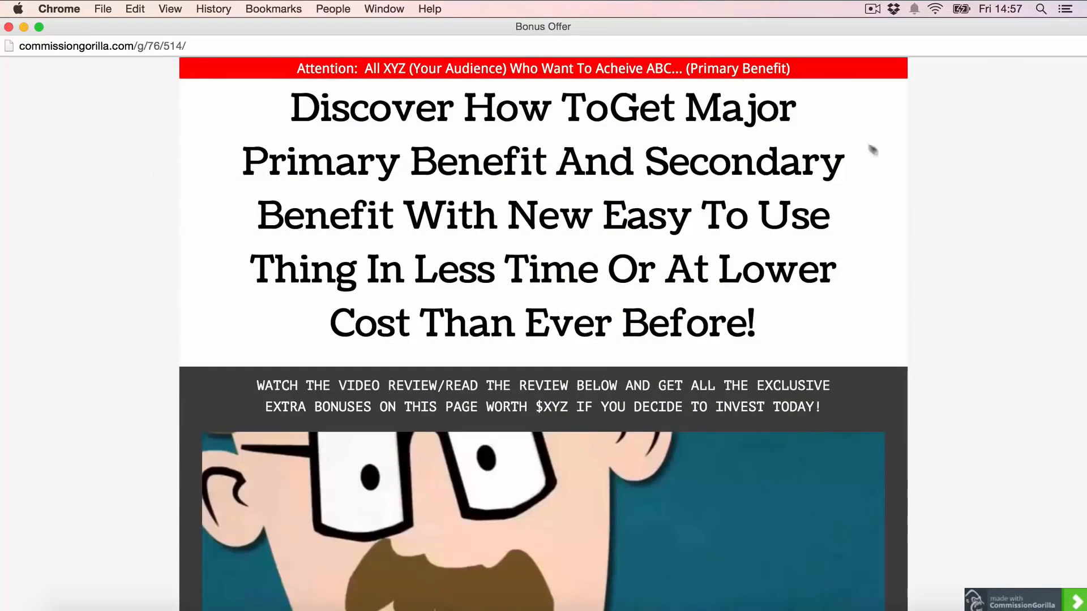
scroll(885, 153, down, 5)
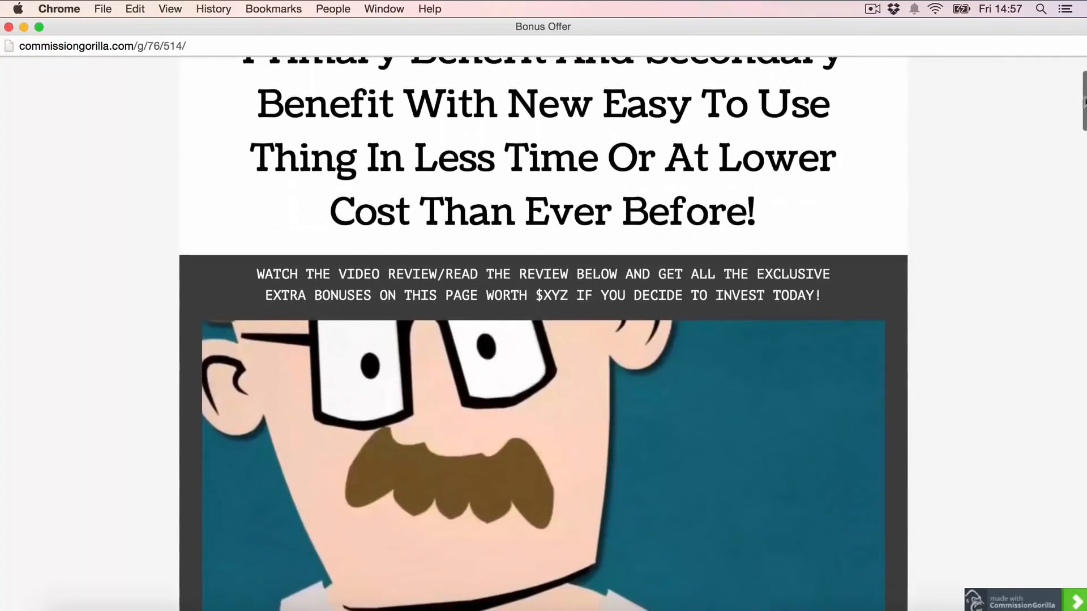
drag(1085, 92, 1073, 540)
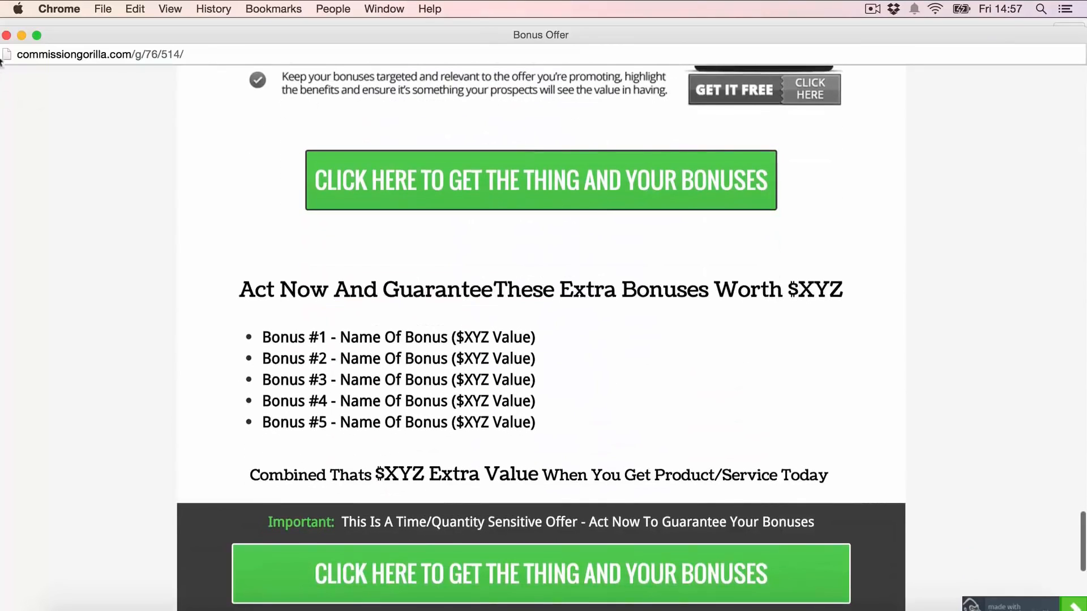
click(7, 35)
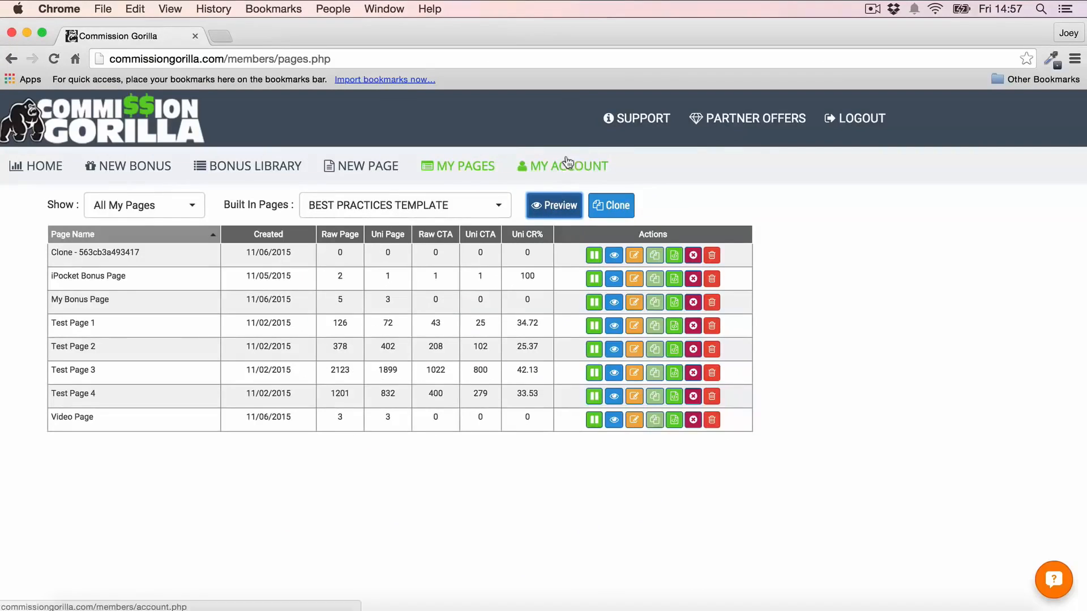
Step: Clone the built-in Best Practices Template into a new editable page and dismiss the notice about its temporary name
click(619, 207)
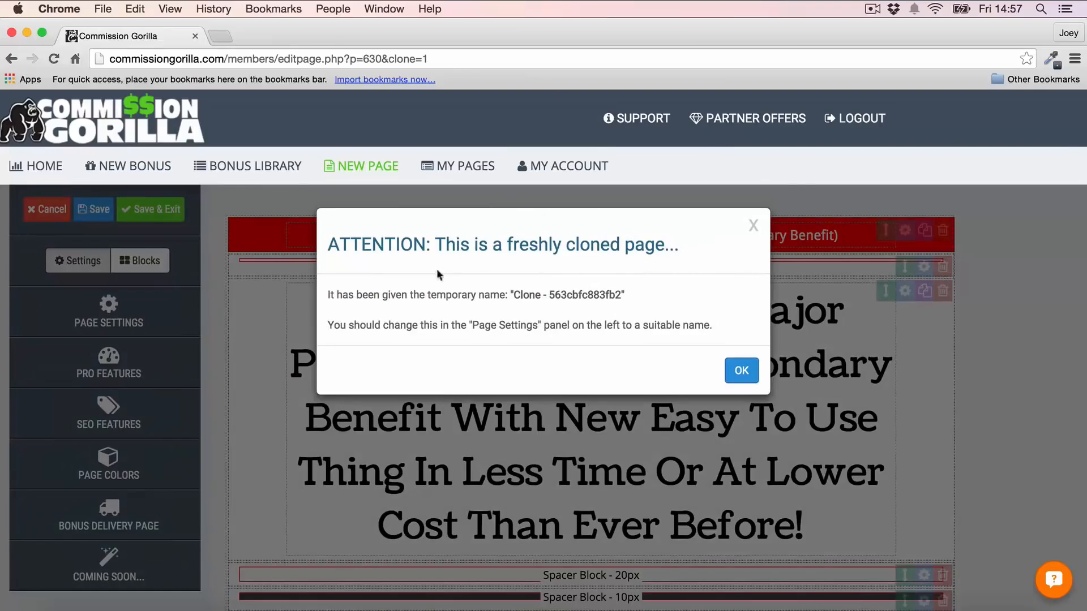
click(740, 369)
scroll(915, 245, down, 20)
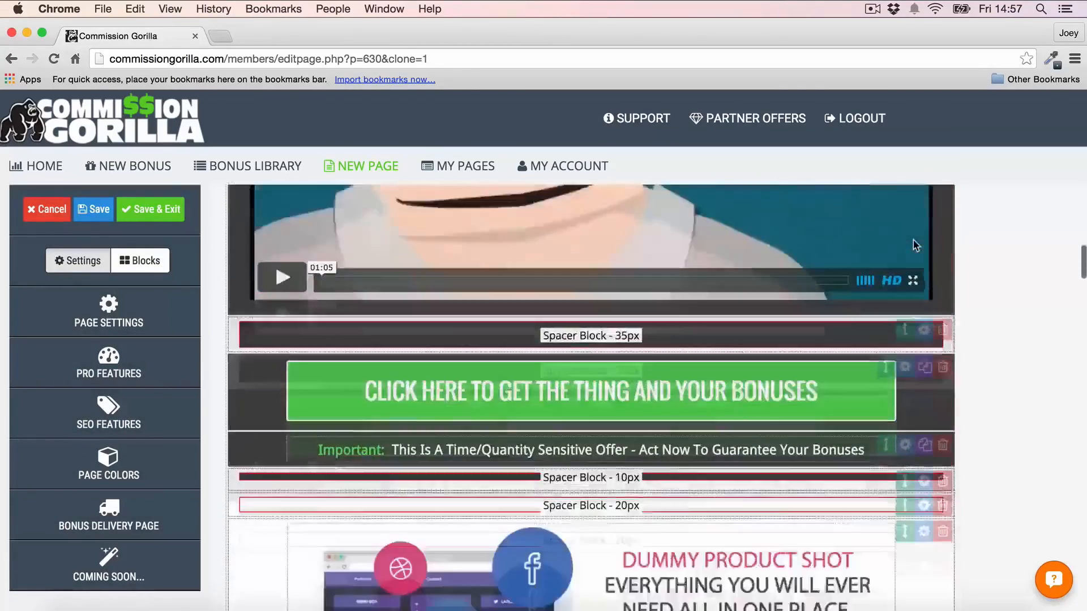
scroll(912, 239, up, 20)
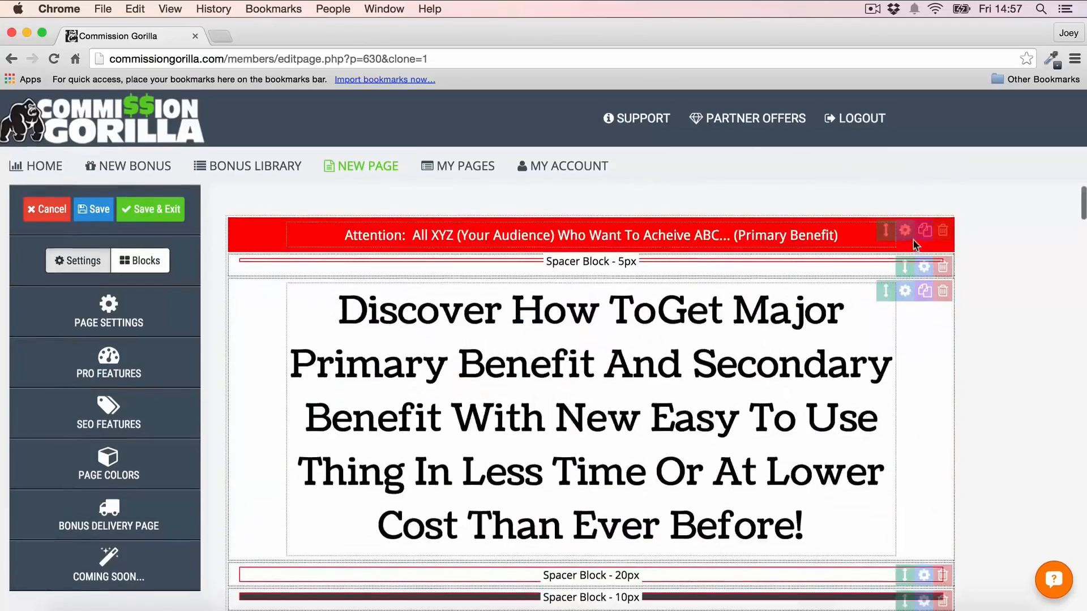
Step: Replace the cloned page's main headline with "Your Own Headline"
click(484, 311)
drag(328, 307, 828, 538)
text(yOU)
key(BackSpace)
key(BackSpace)
key(BackSpace)
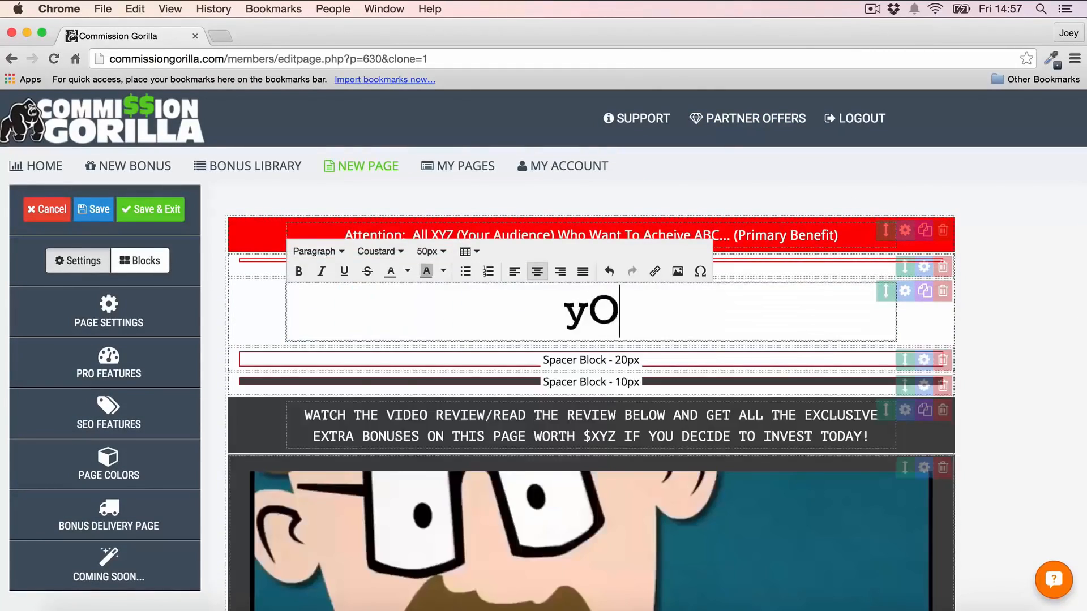
text(Your Own Headline)
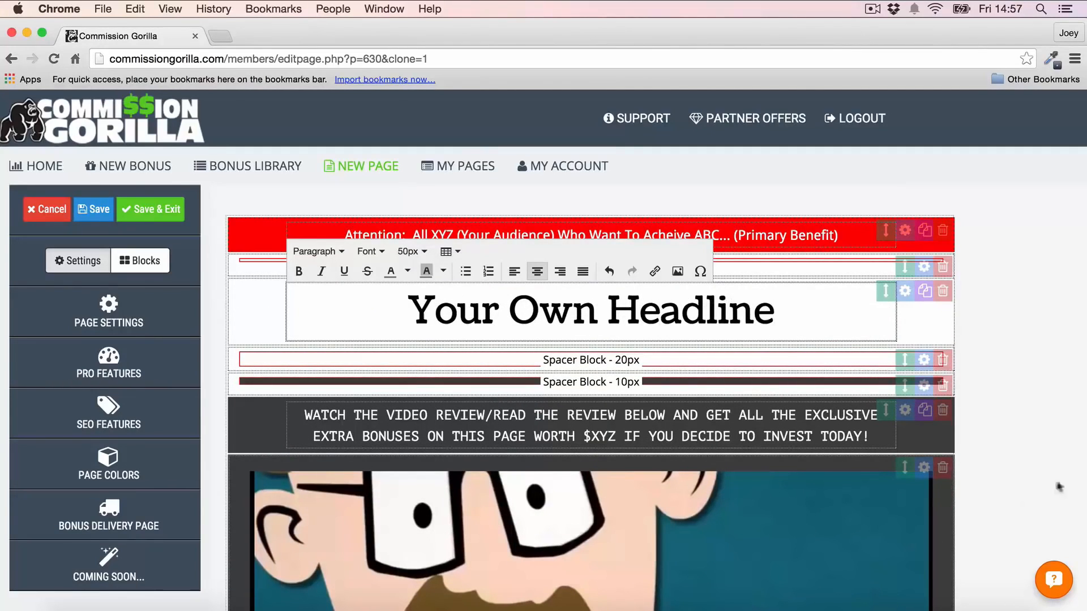
click(1014, 403)
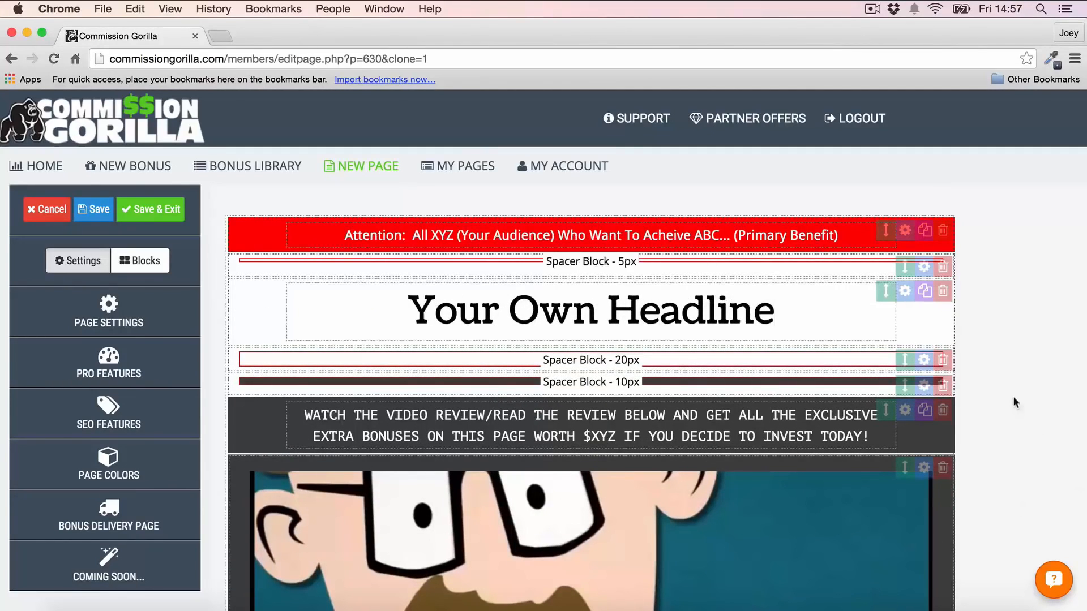
Step: Set the main text of the CTA button below the video to "change"
drag(898, 244, 948, 269)
scroll(973, 284, down, 10)
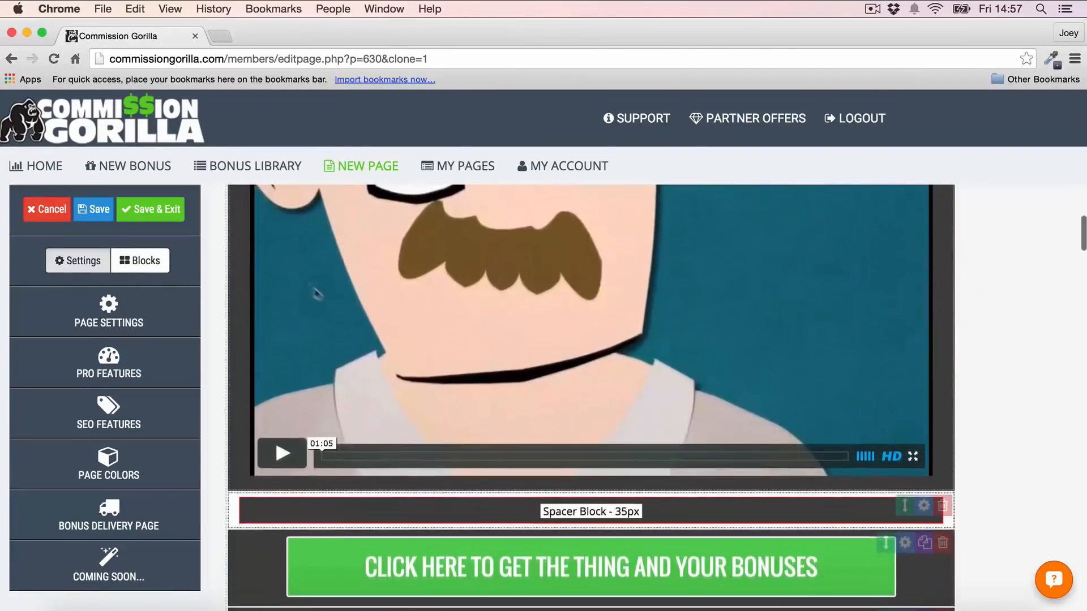
scroll(446, 322, down, 4)
click(905, 311)
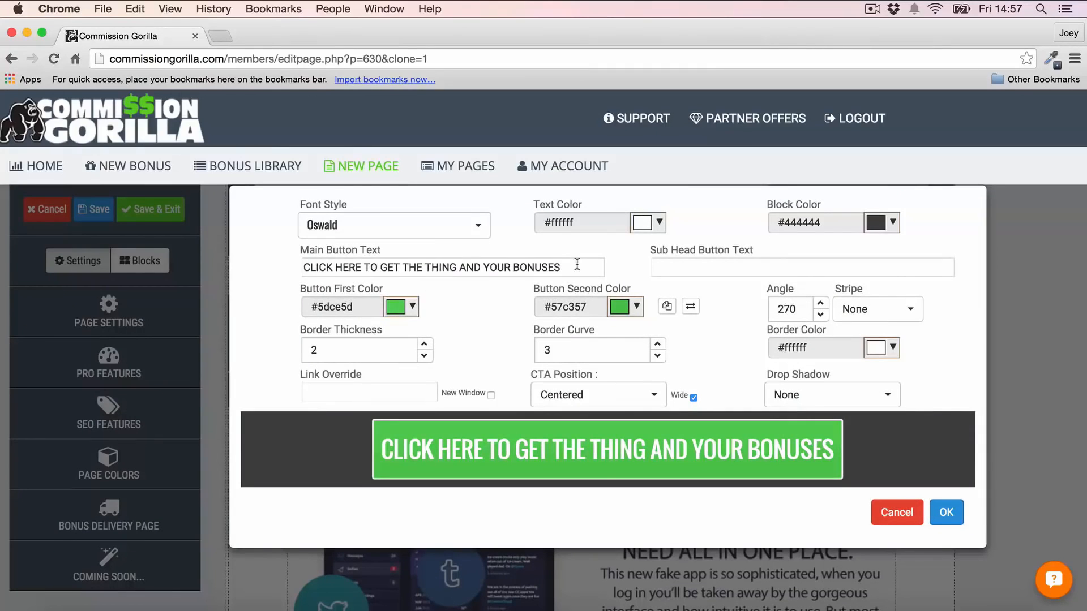
triple_click(577, 265)
text(change)
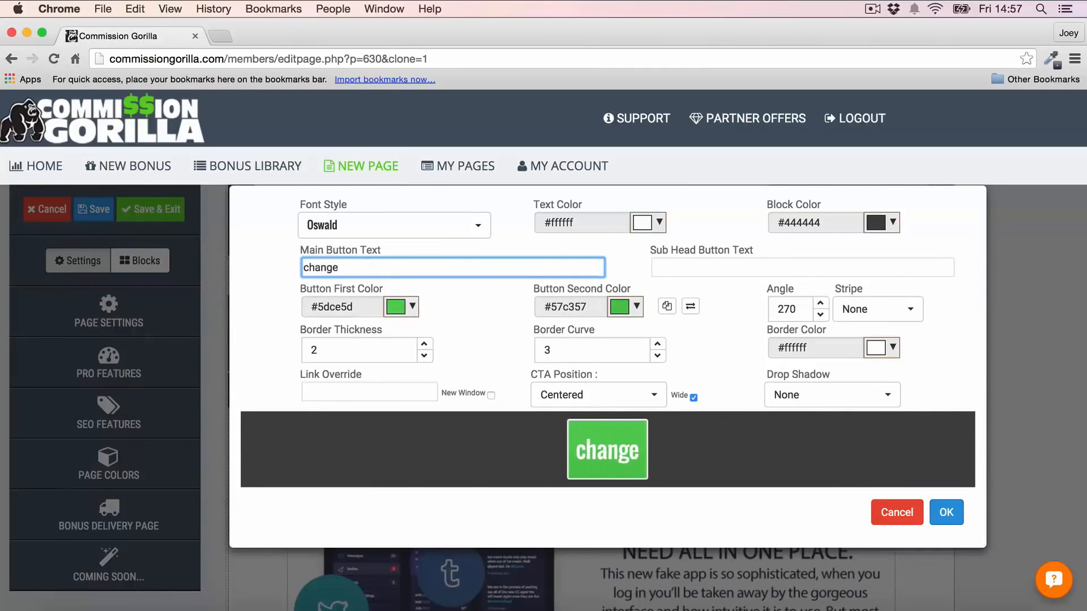
click(946, 513)
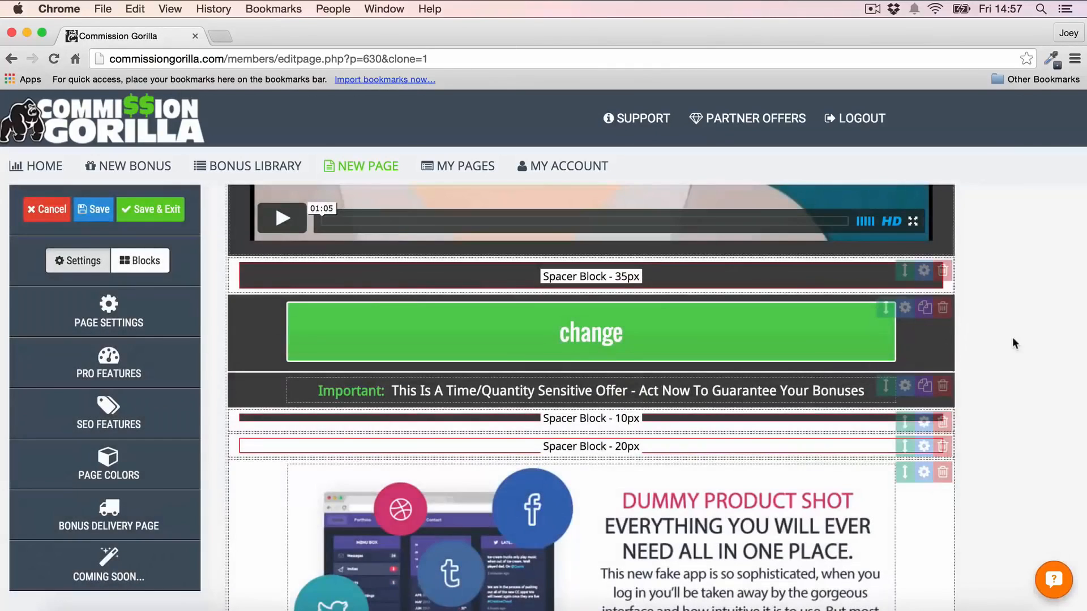
Step: Delete the placeholder bonus block under the Bonus #2 heading of the cloned page
scroll(1011, 337, down, 1)
scroll(1012, 338, down, 15)
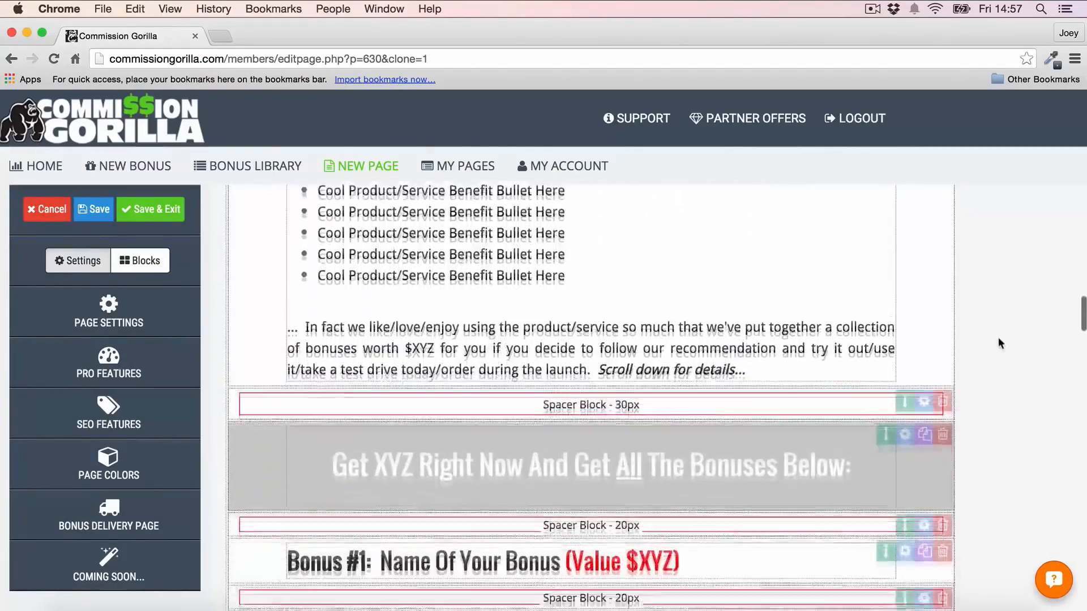
scroll(986, 309, down, 6)
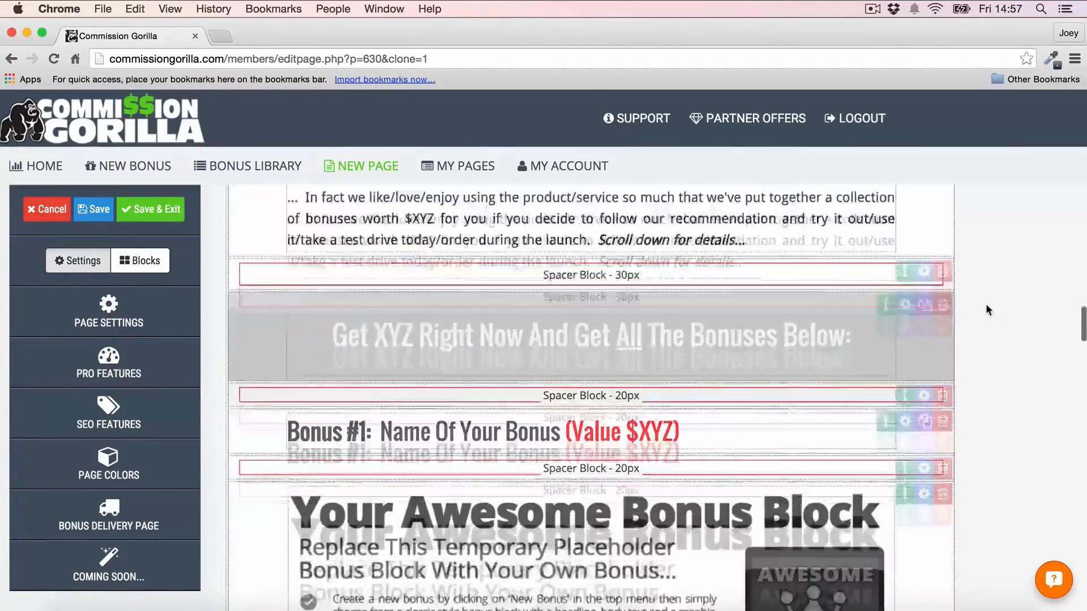
scroll(985, 309, down, 15)
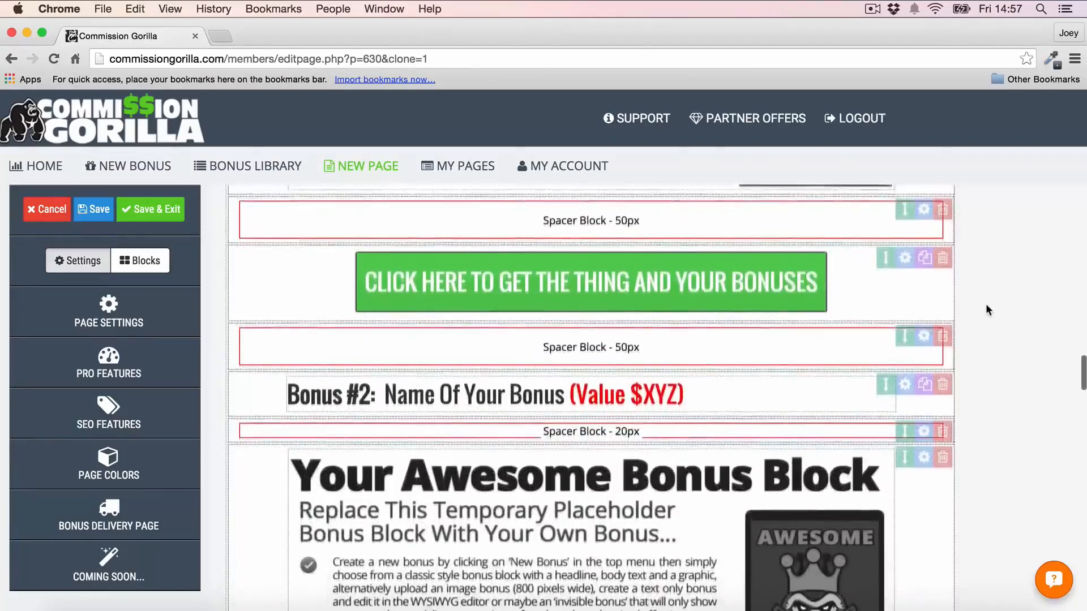
scroll(986, 310, down, 15)
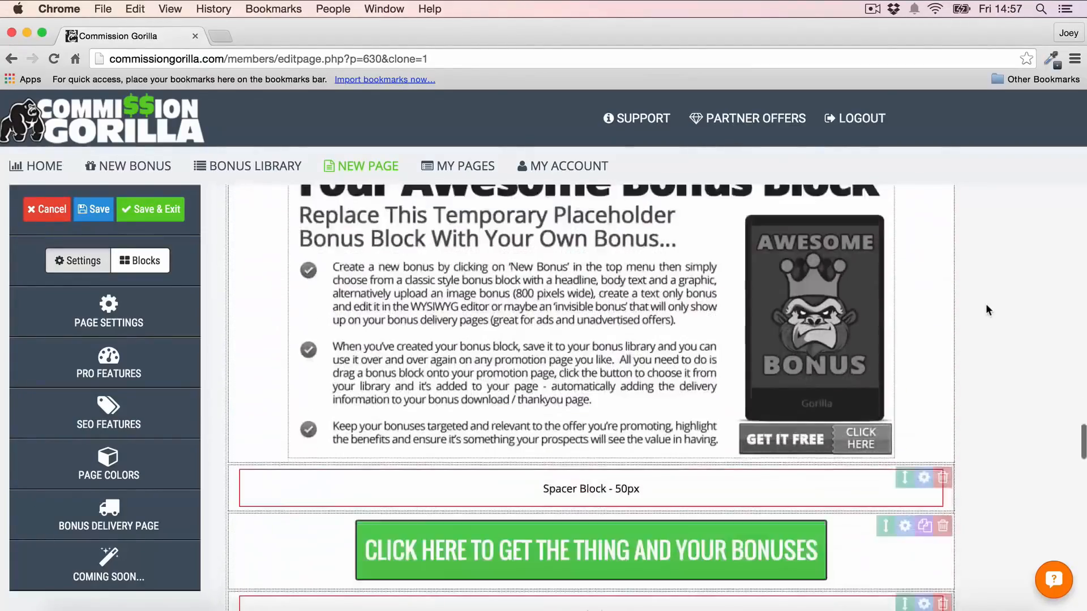
scroll(985, 310, up, 10)
scroll(986, 310, up, 5)
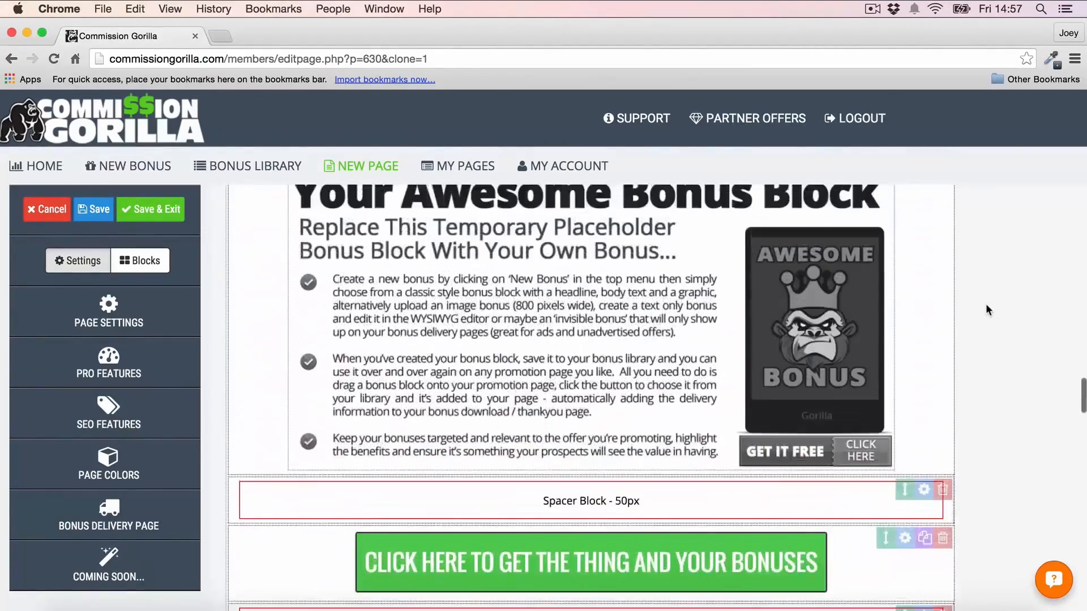
scroll(327, 265, up, 2)
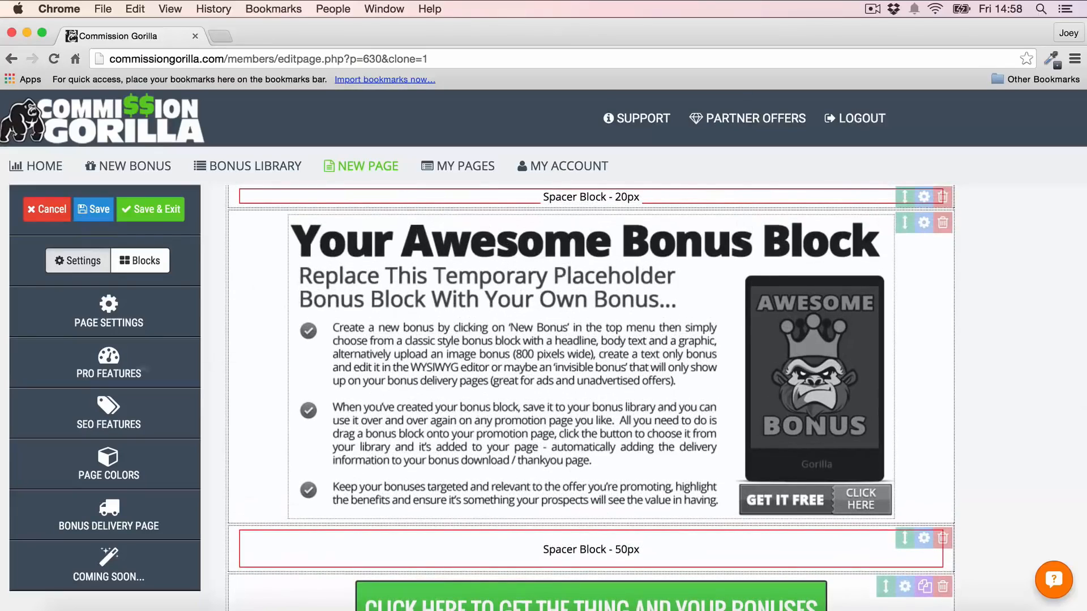
scroll(684, 286, up, 1)
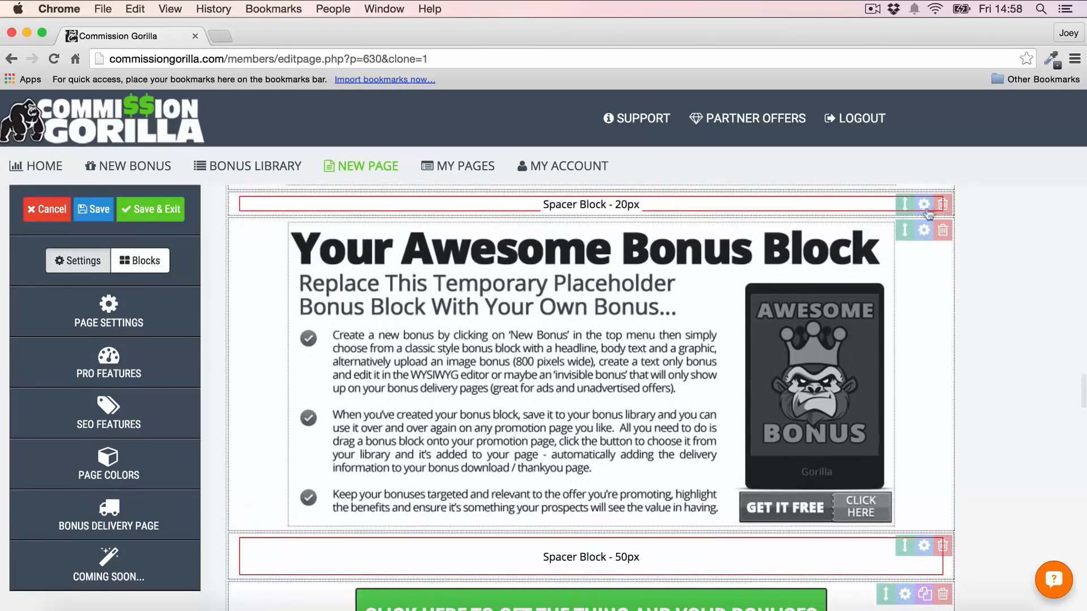
click(943, 232)
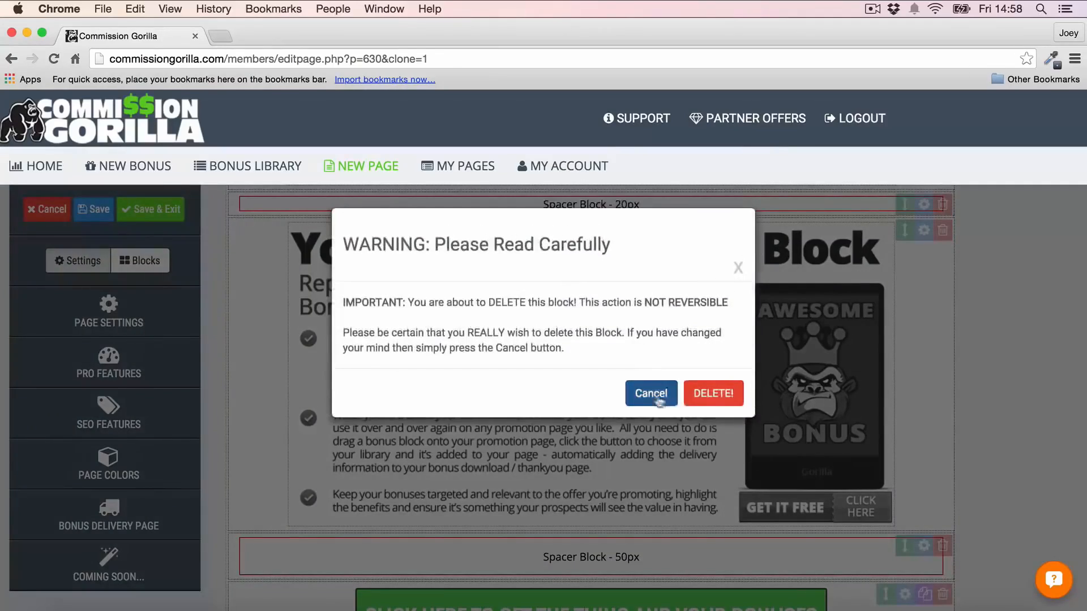
click(712, 393)
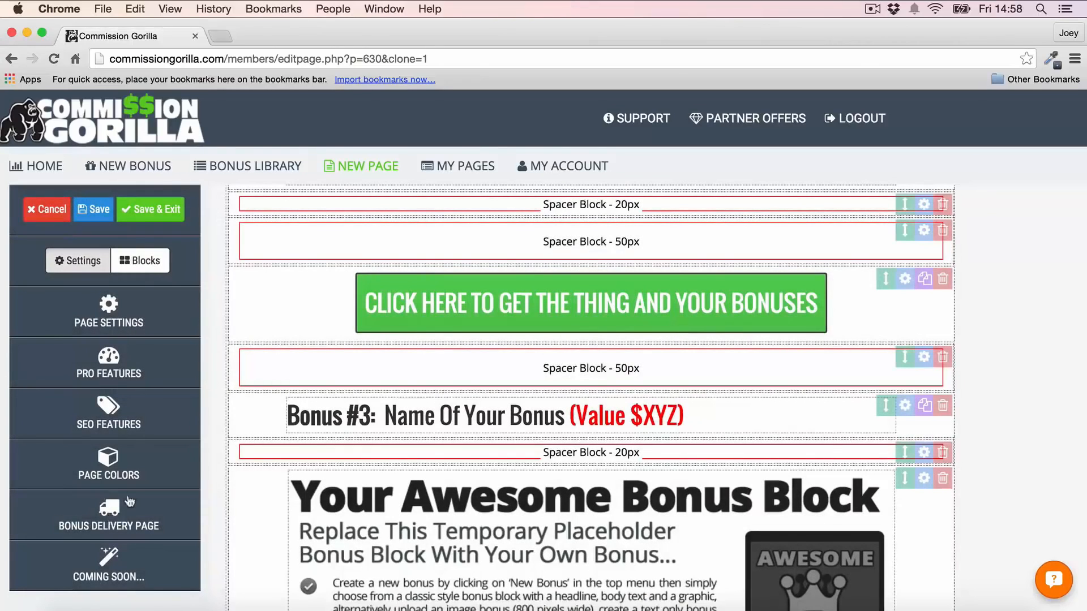
Step: Add a bonus block directly below the Bonus #5 heading and fill it with the saved bonus "Bonus Example"
click(139, 261)
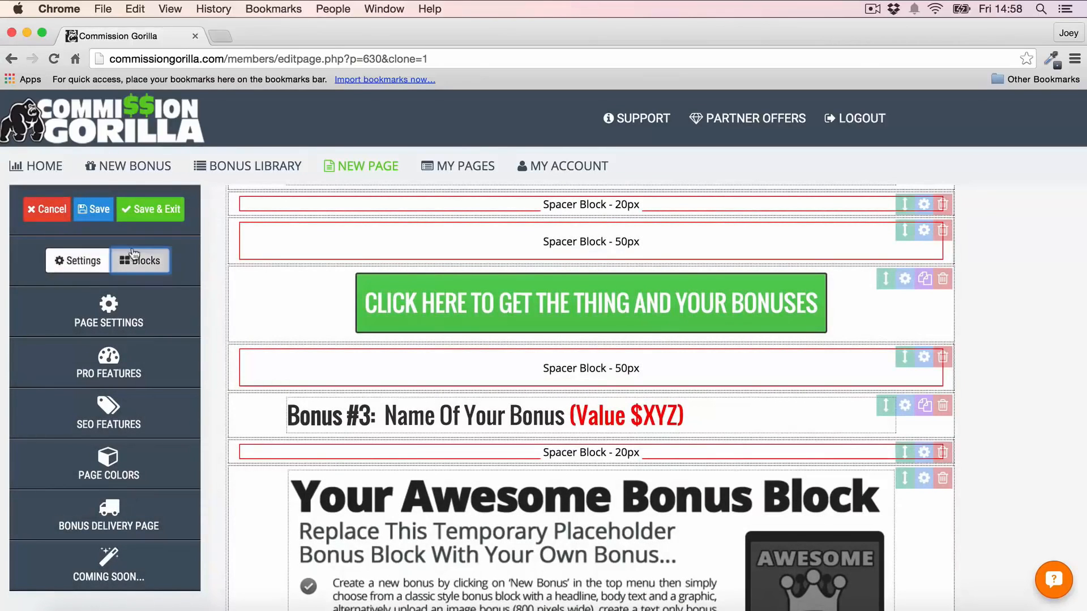
click(113, 526)
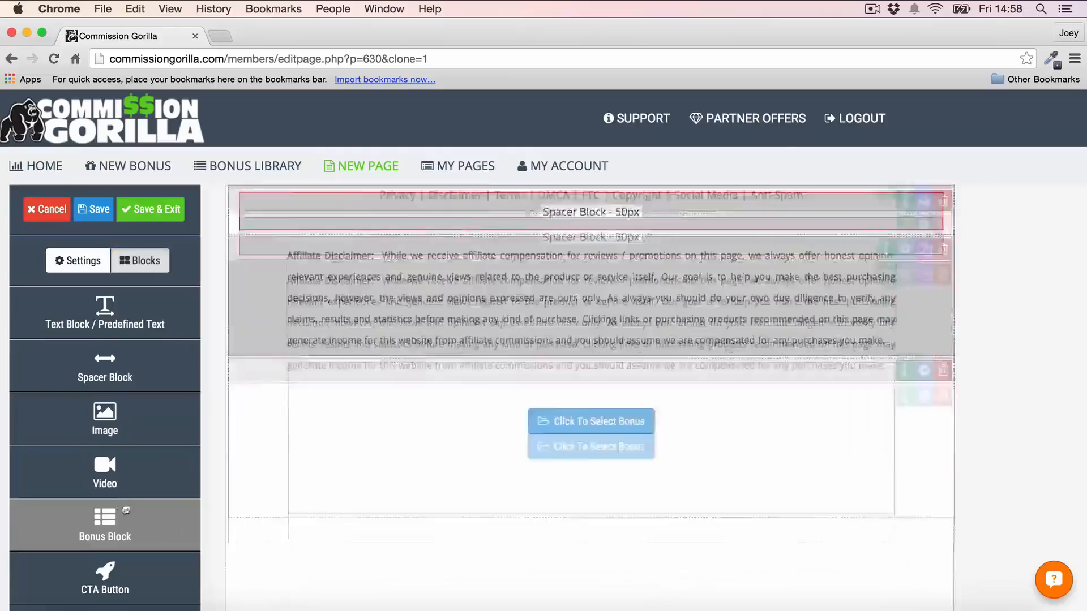
drag(896, 236, 883, 356)
click(604, 394)
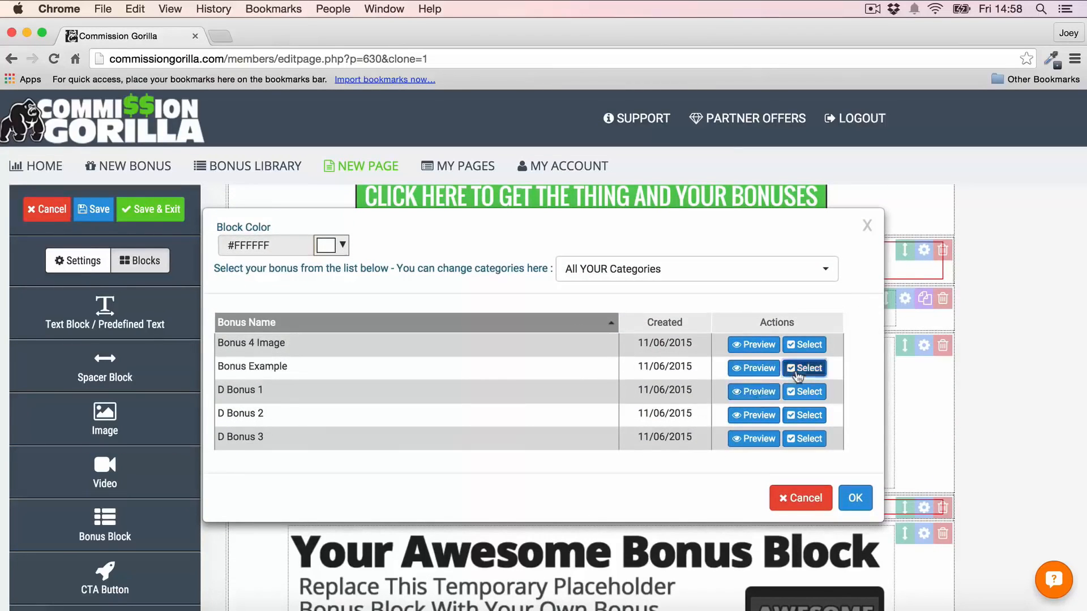
click(804, 368)
scroll(1009, 298, down, 5)
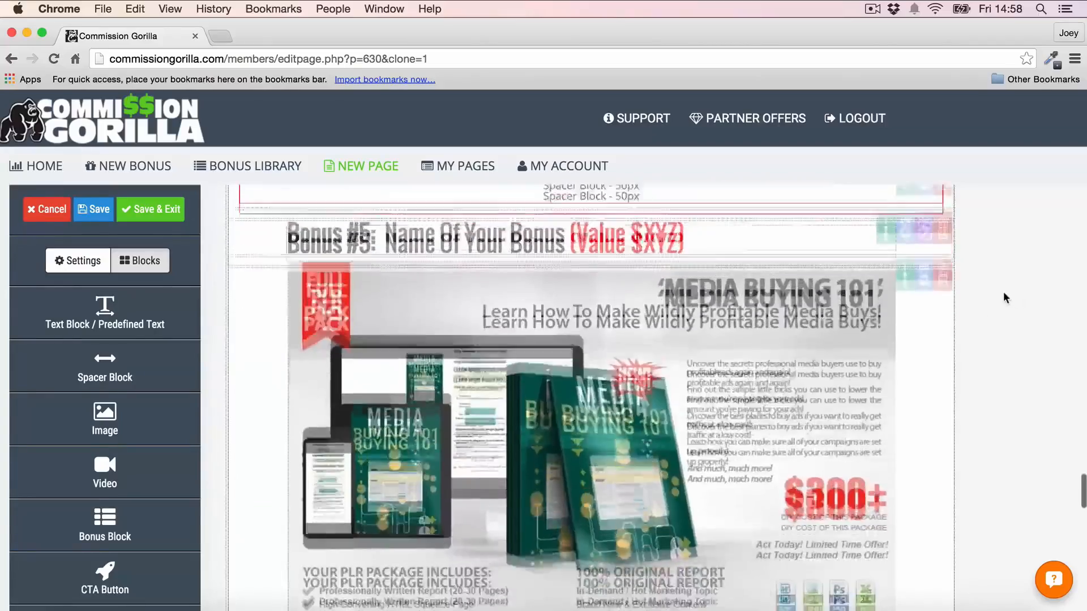
scroll(1003, 298, up, 5)
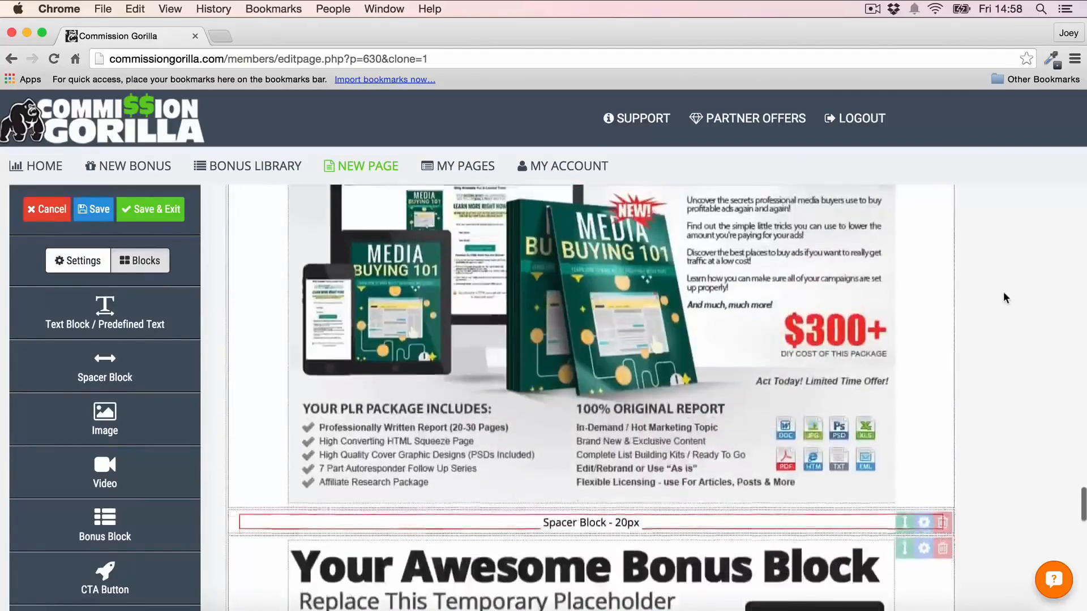
Step: Open the account page and look through it down to the WordPress integration and bonus downloads sections
scroll(1003, 291, up, 15)
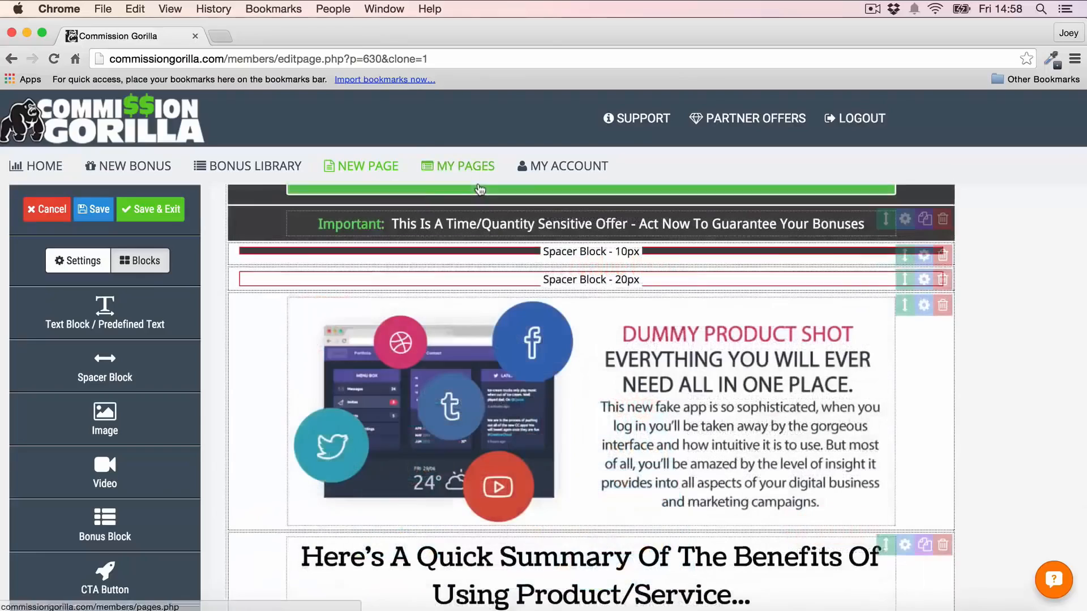
scroll(689, 349, up, 1)
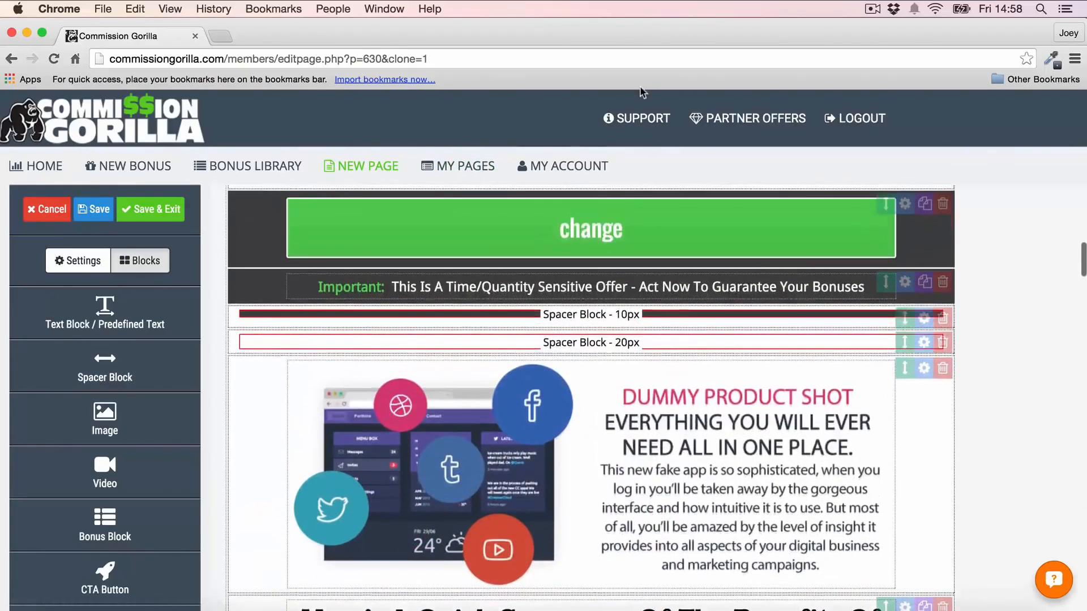
click(578, 169)
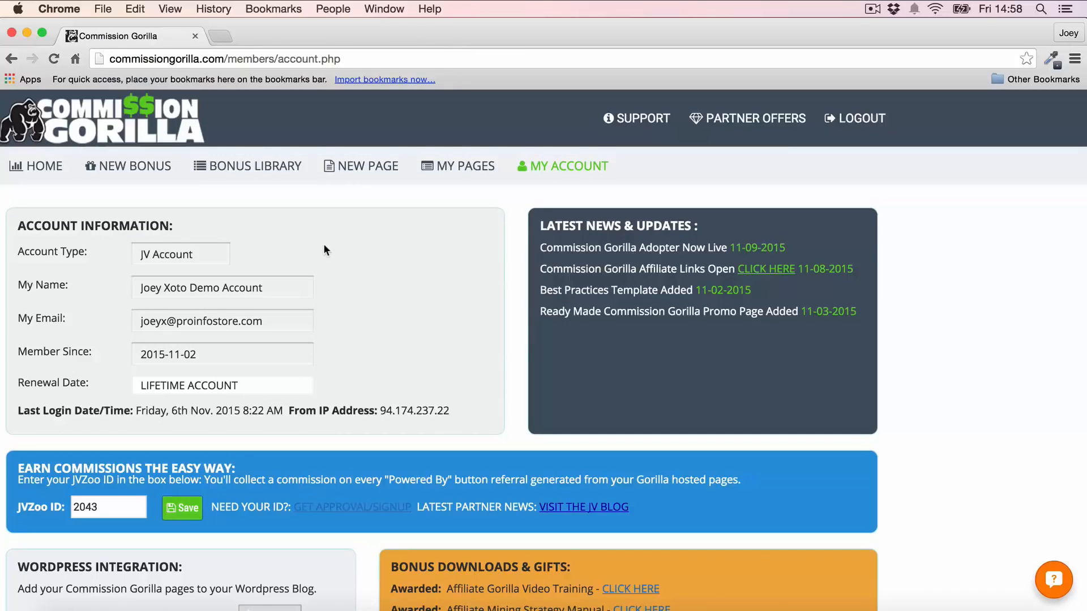
scroll(324, 247, down, 5)
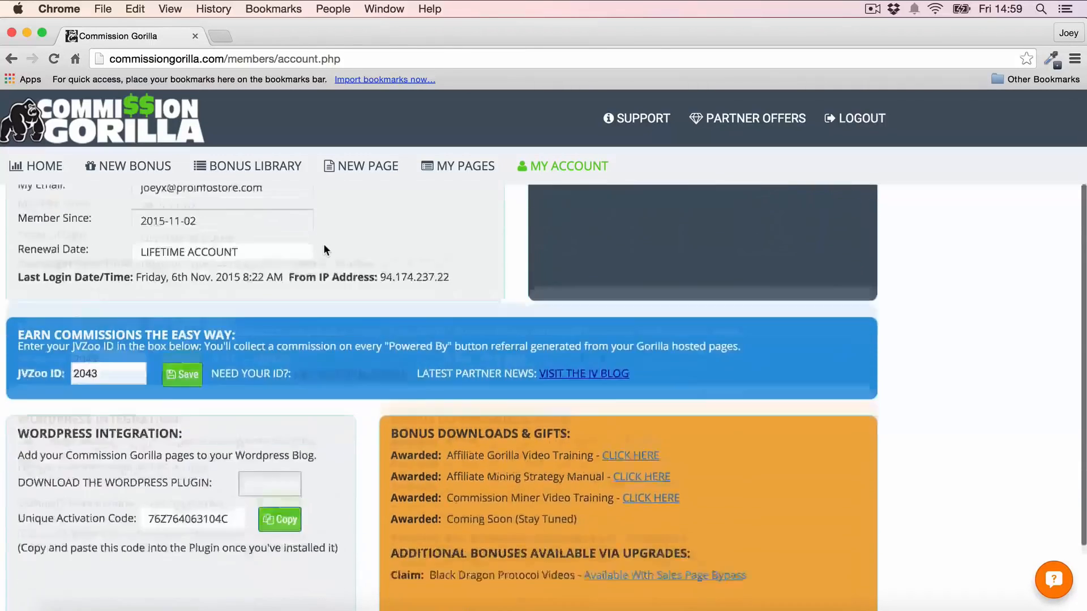